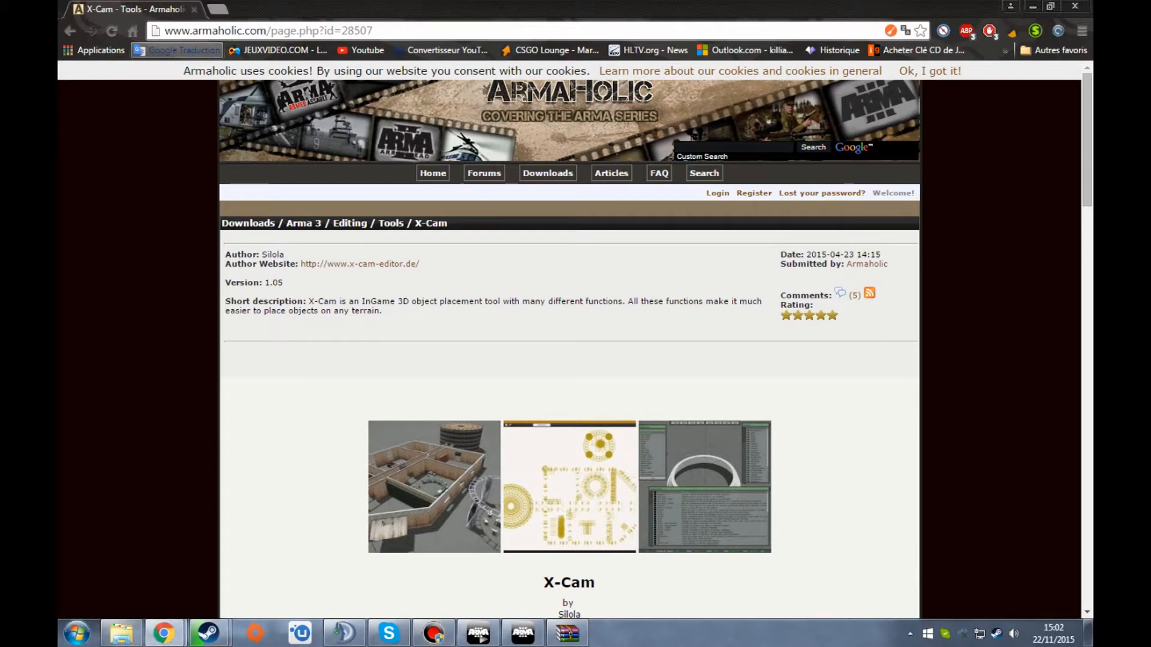
- Review the X-Cam page on Armaholic, from its description and videos down to the download link
scroll(569, 348, down, 6)
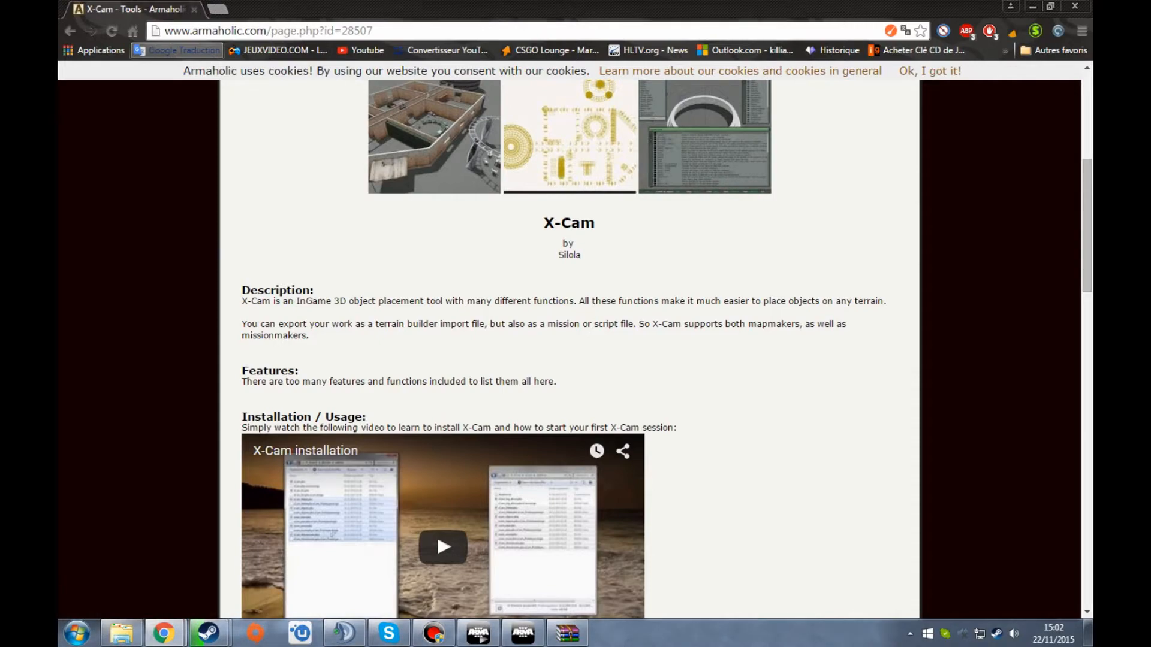
scroll(569, 348, down, 7)
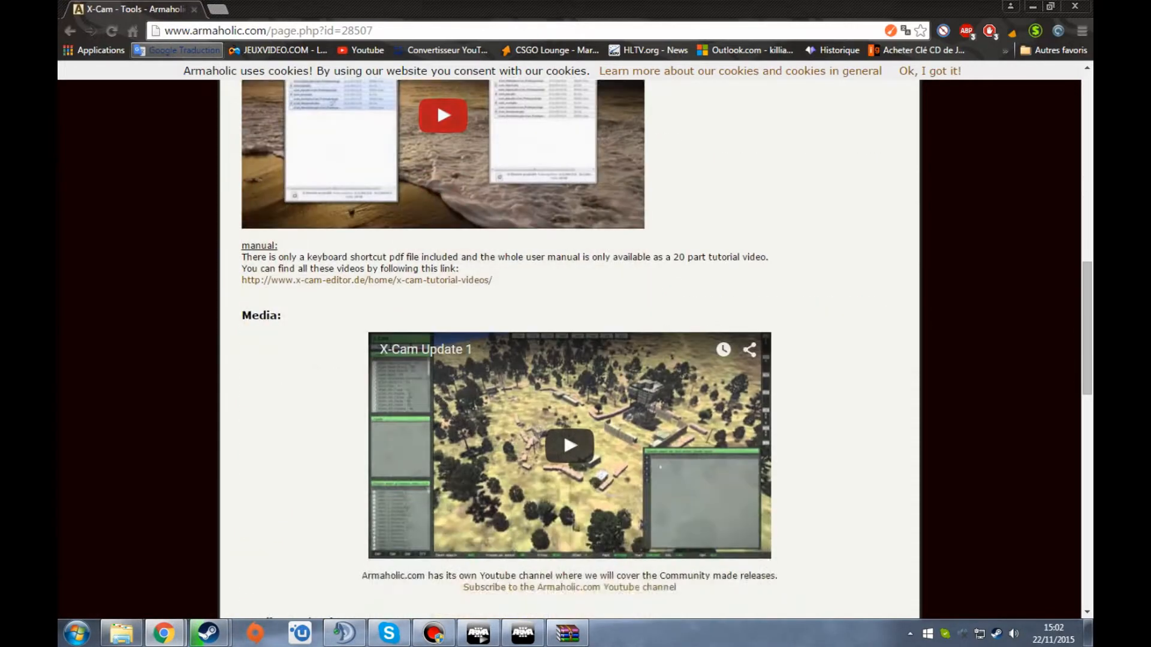
scroll(570, 348, down, 4)
scroll(570, 348, up, 1)
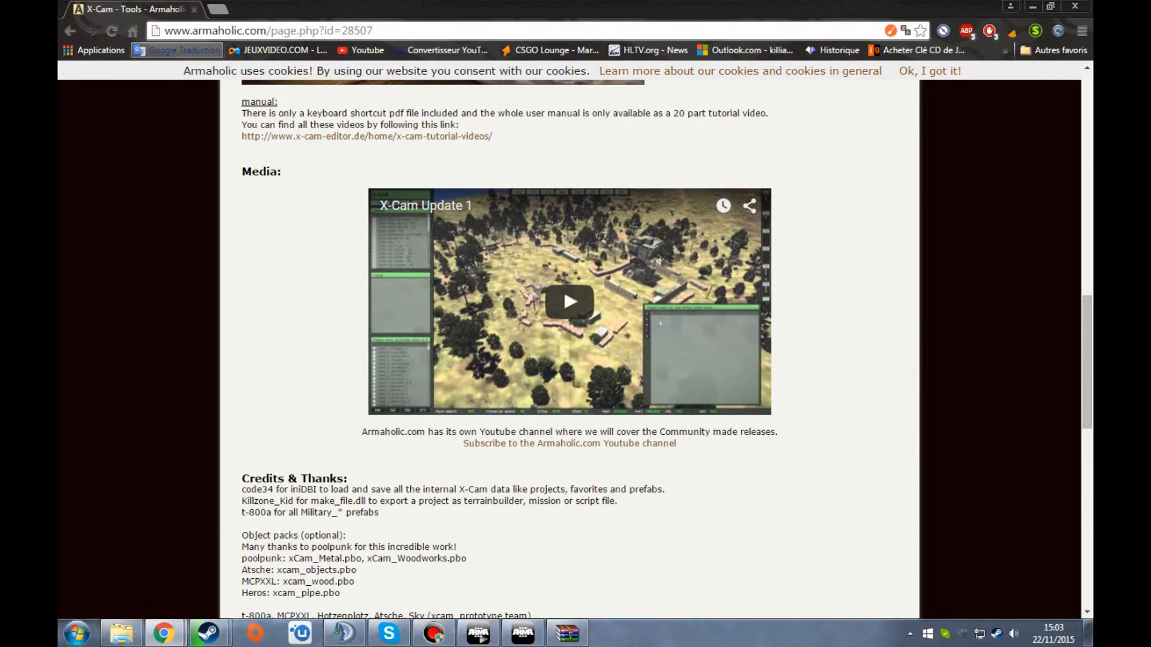
scroll(570, 348, up, 6)
scroll(569, 348, up, 2)
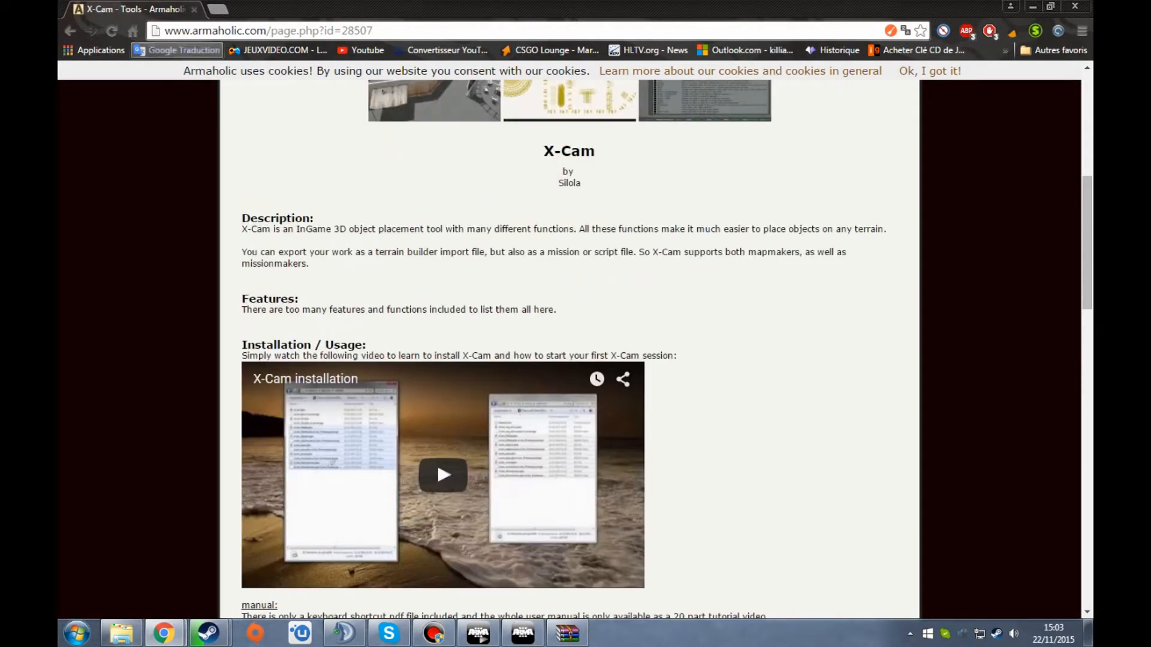
click(206, 31)
click(201, 31)
drag(192, 30, 319, 30)
click(310, 31)
scroll(570, 360, down, 20)
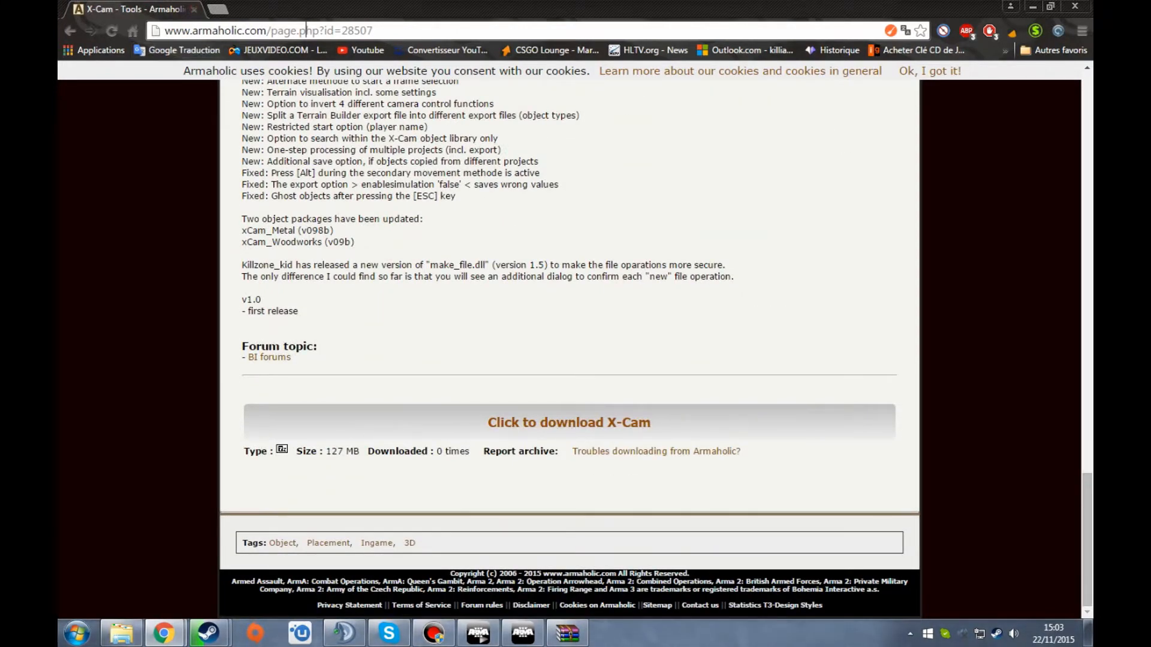
key(alt+Tab)
key(alt+Tab)
key(alt+Tab)
key(alt+Tab)
key(alt+Tab)
key(alt+Tab)
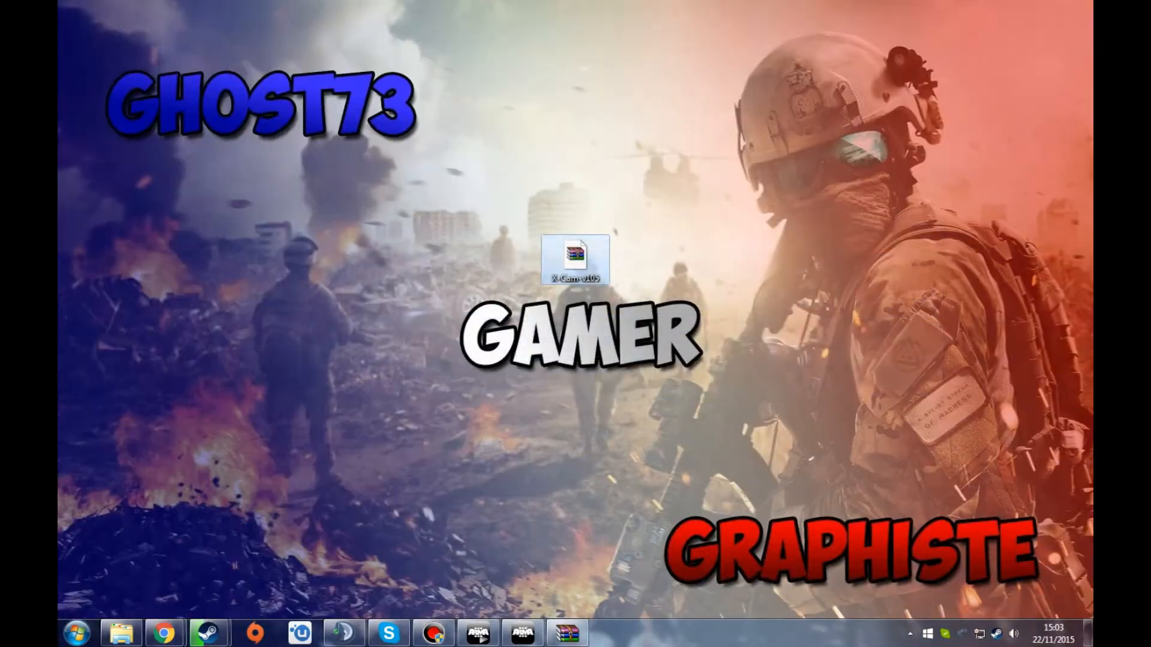
drag(393, 180, 677, 340)
drag(736, 138, 490, 345)
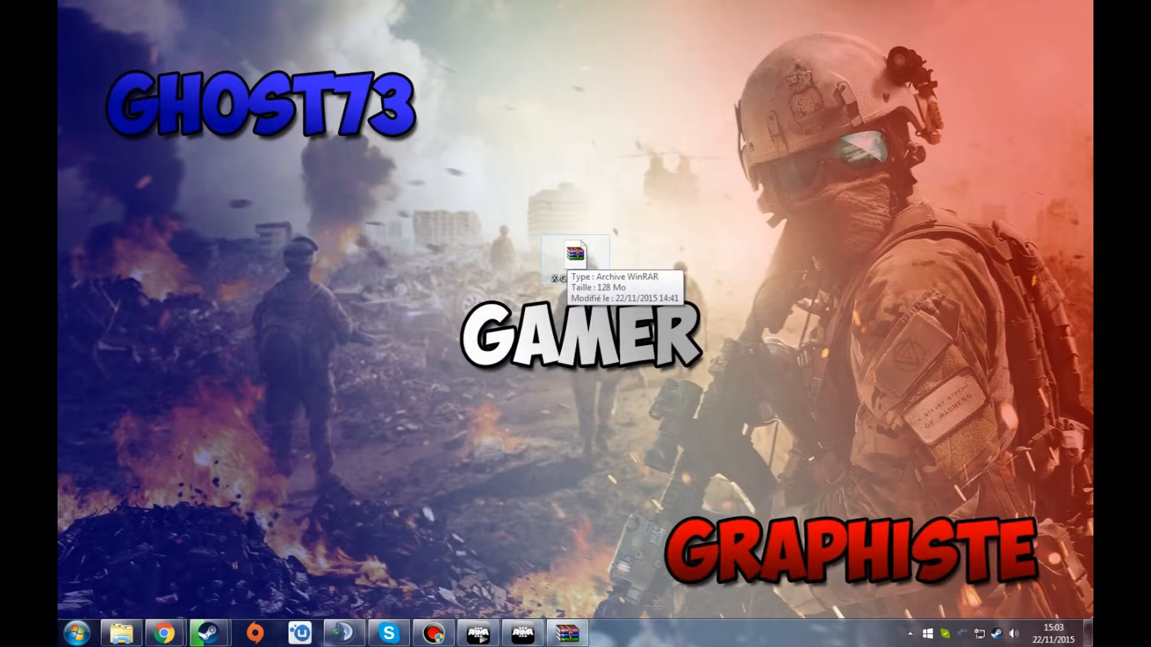
double_click(572, 258)
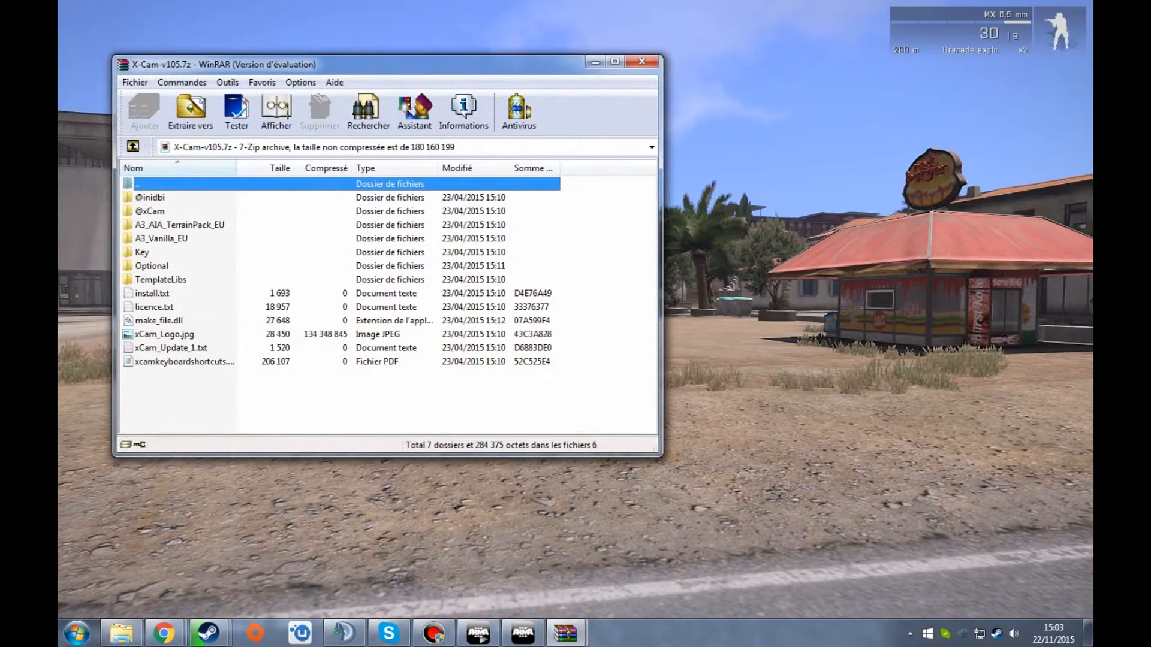
click(465, 264)
drag(250, 406, 245, 199)
click(244, 198)
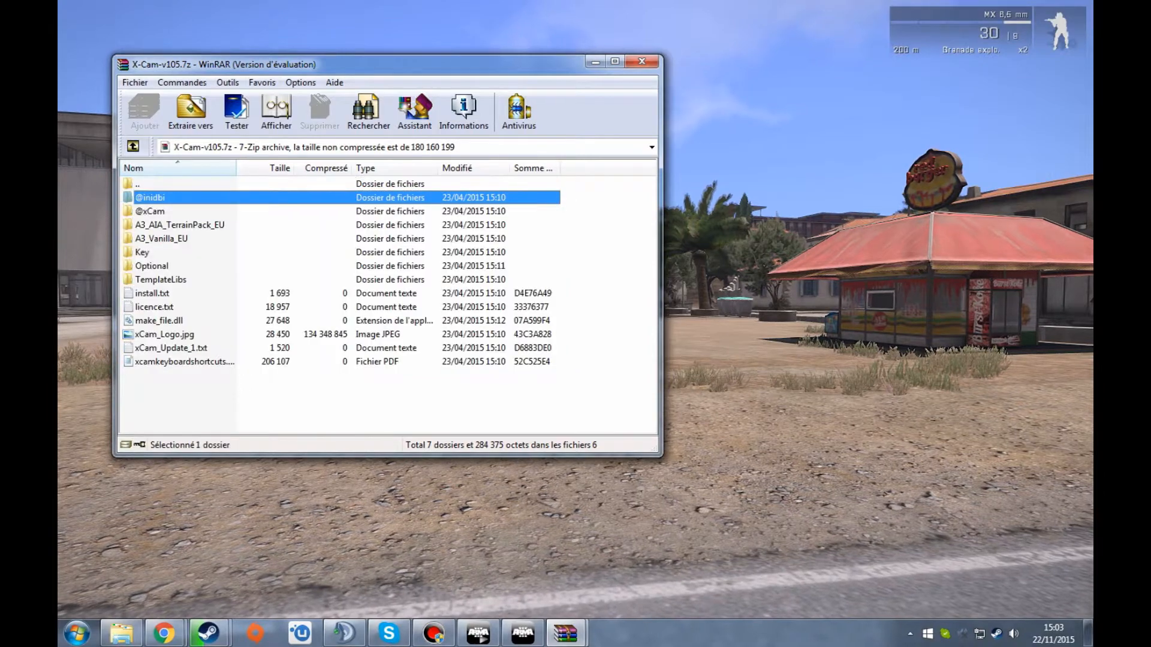
- Switch to the file explorer and open the game folder D:\Program Files (x86)\Steam\steamapps\common\Arma 3
click(122, 633)
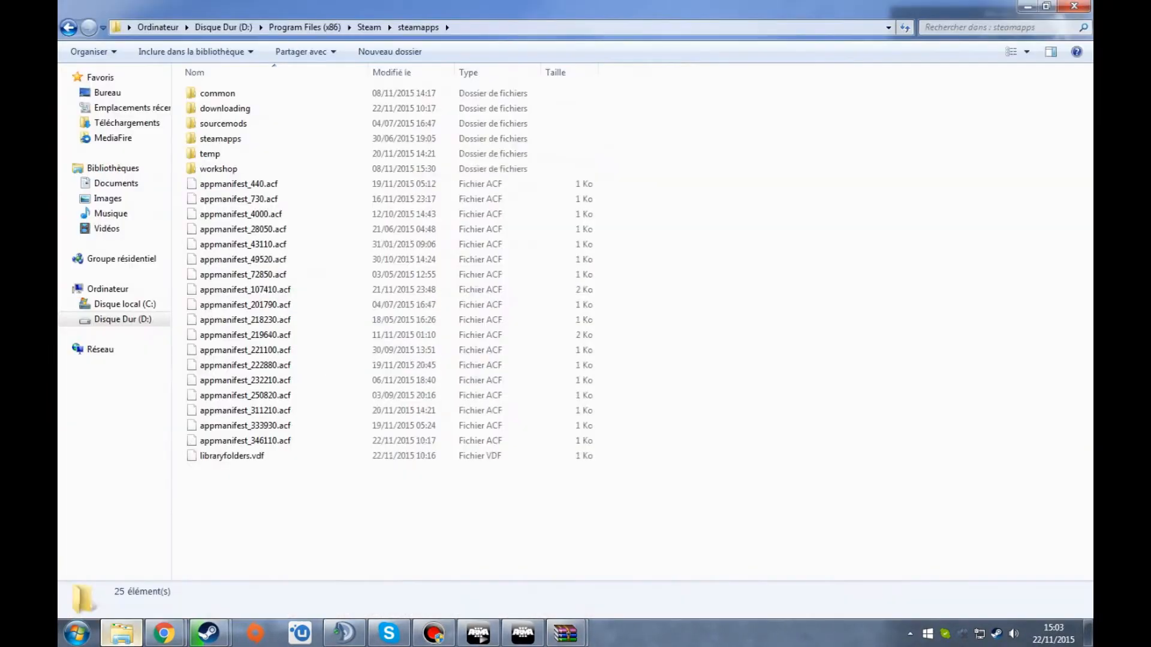
click(107, 92)
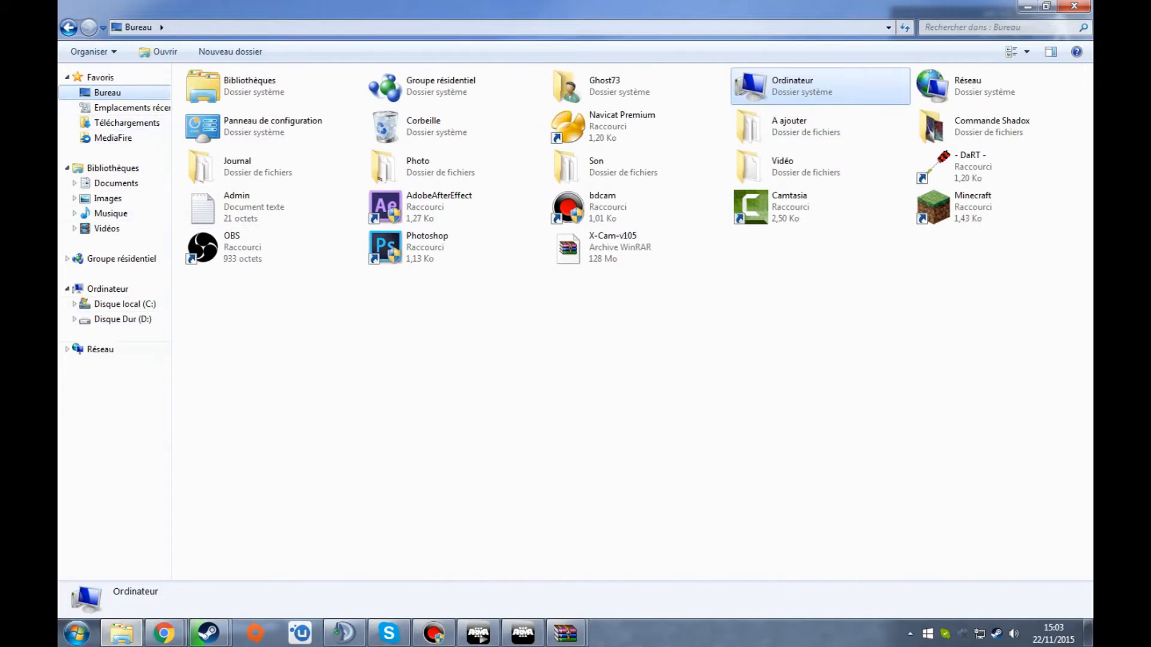
click(123, 319)
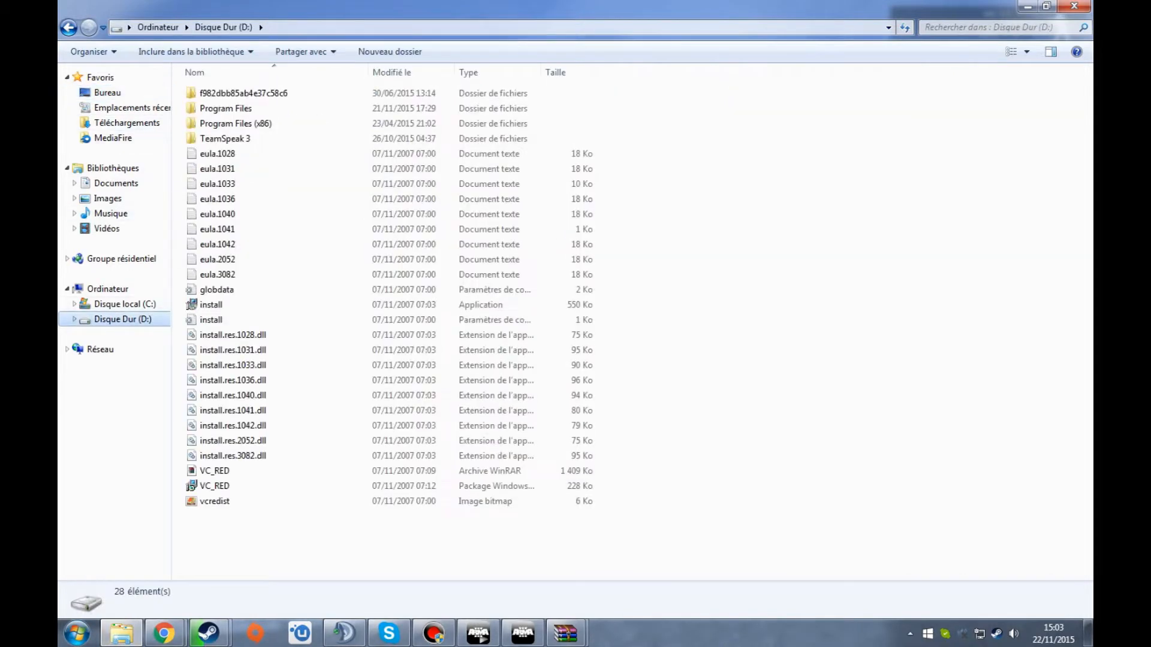
double_click(231, 120)
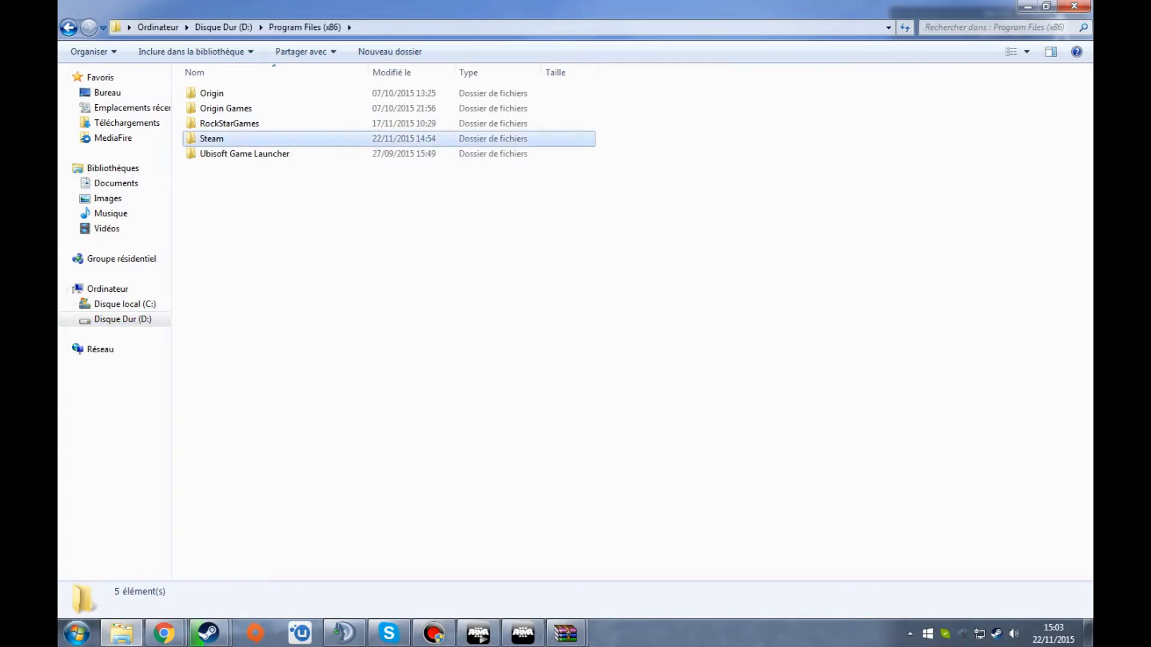
double_click(211, 139)
double_click(220, 380)
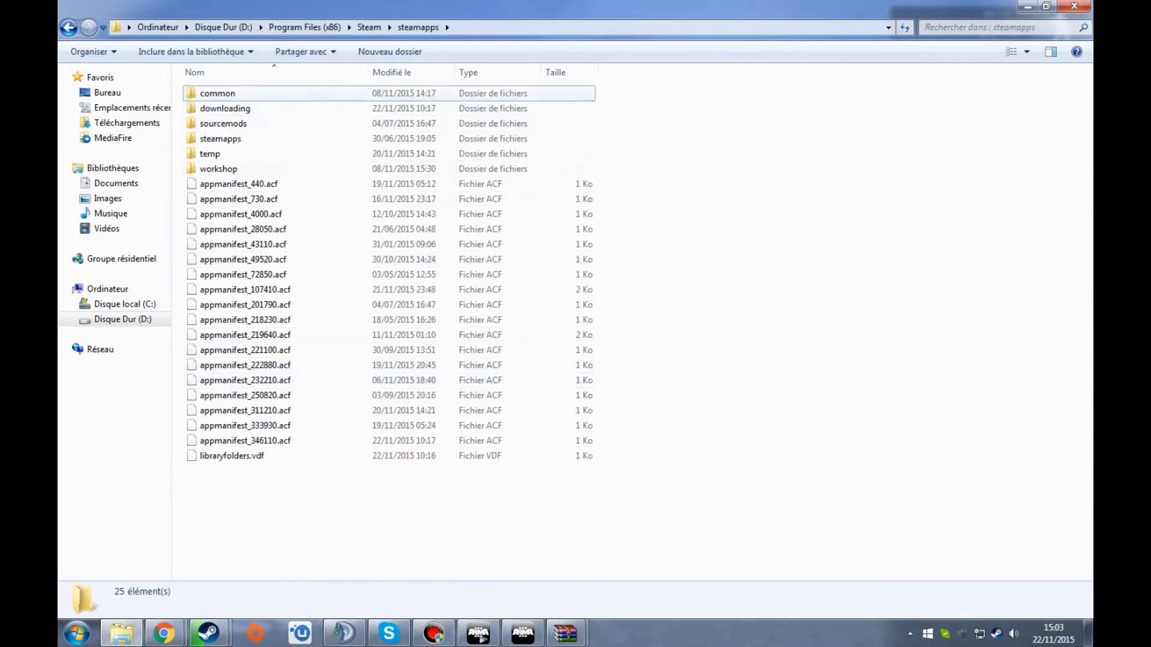
double_click(217, 93)
double_click(215, 108)
click(599, 28)
click(600, 27)
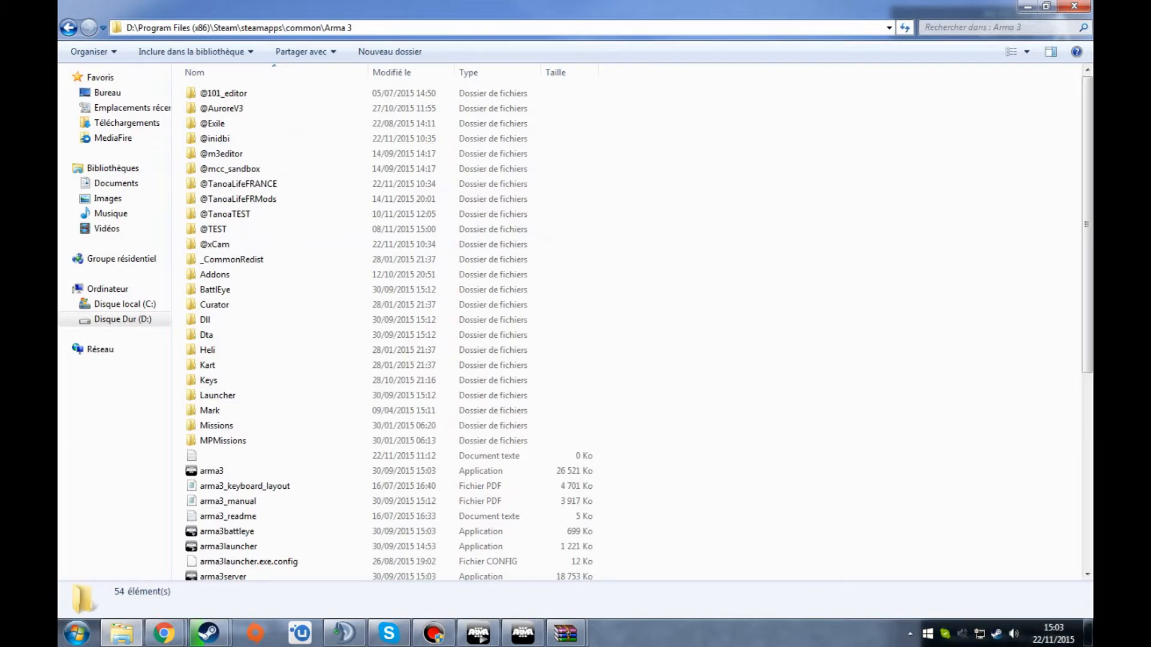
click(252, 290)
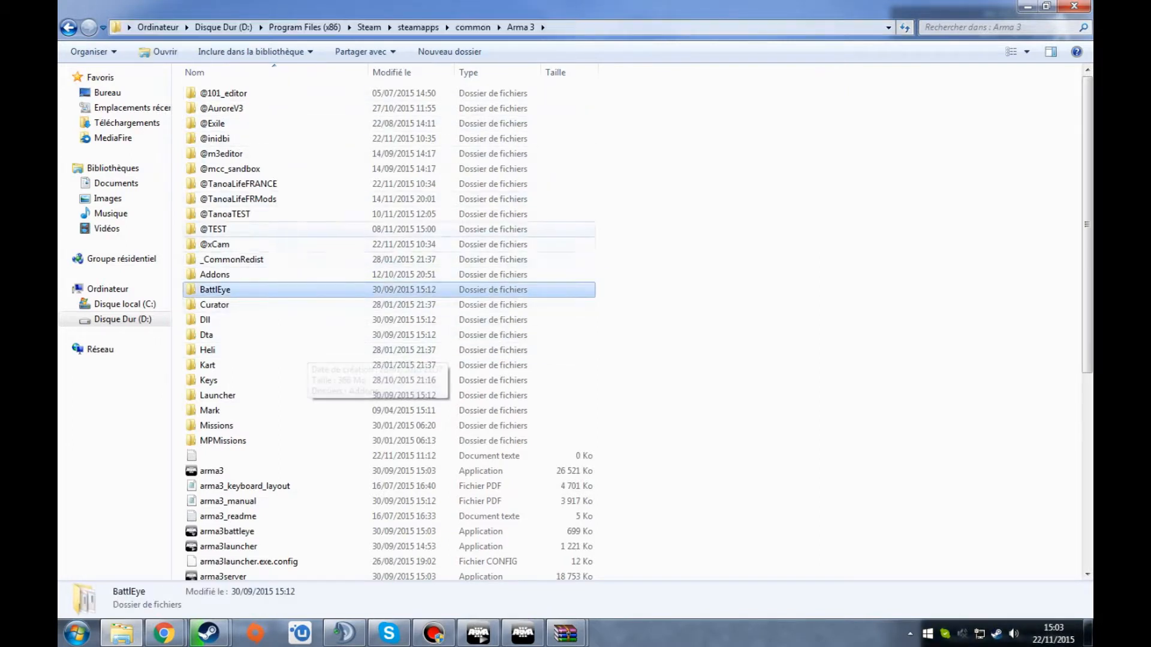
click(214, 244)
ctrl+click(214, 139)
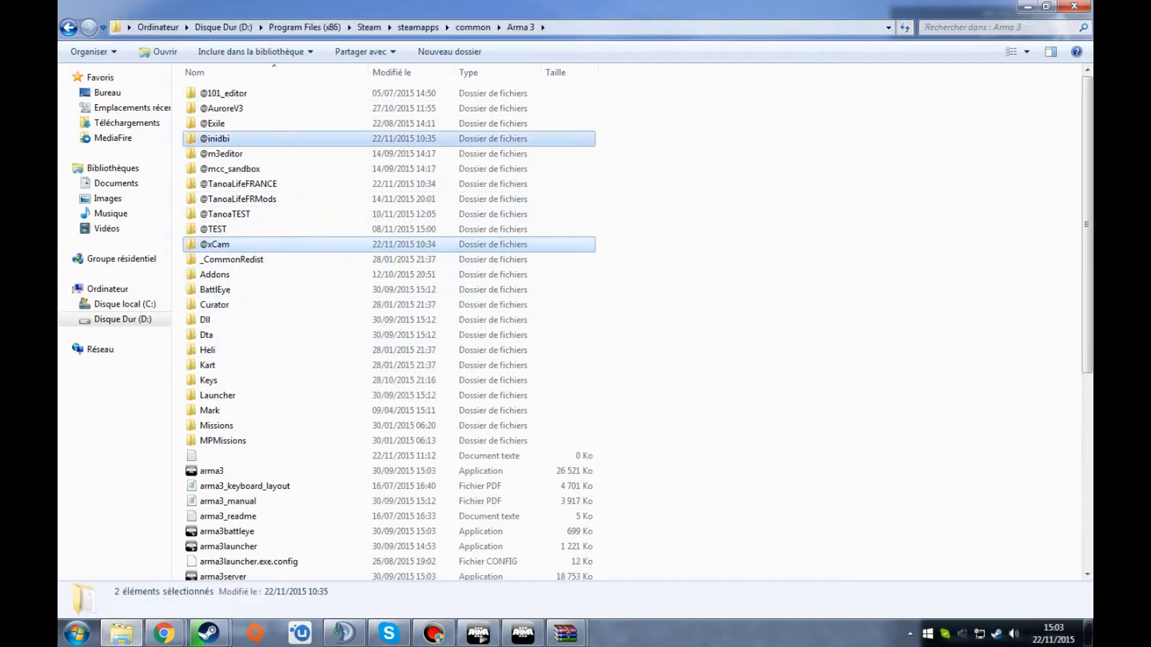
click(565, 634)
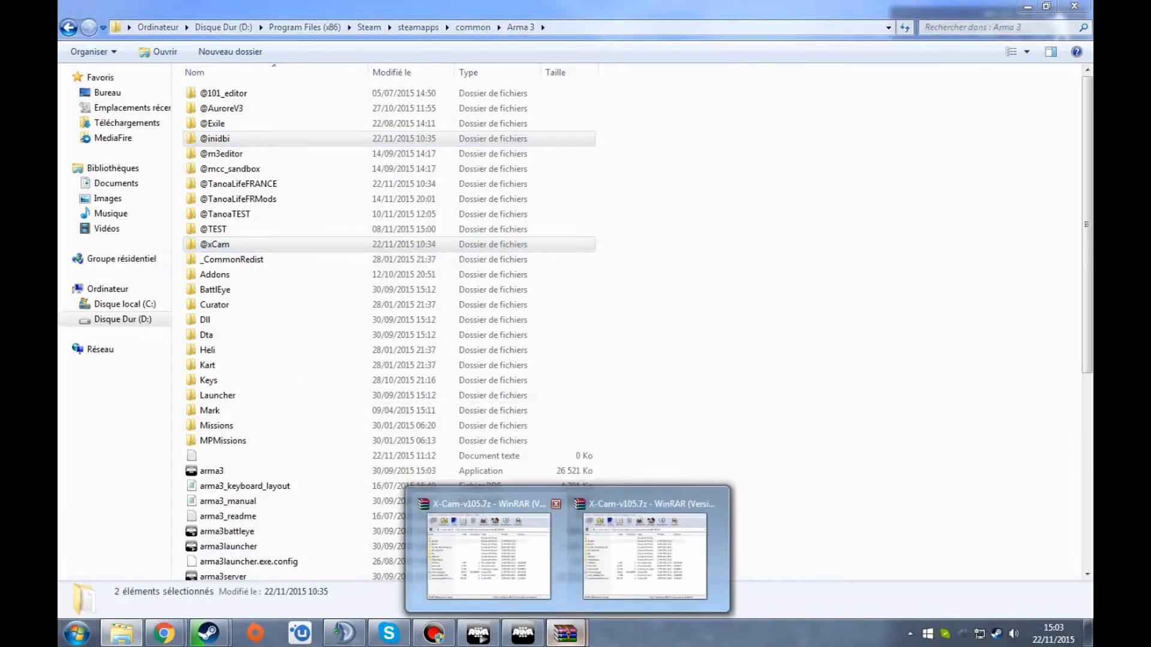
click(556, 504)
click(566, 547)
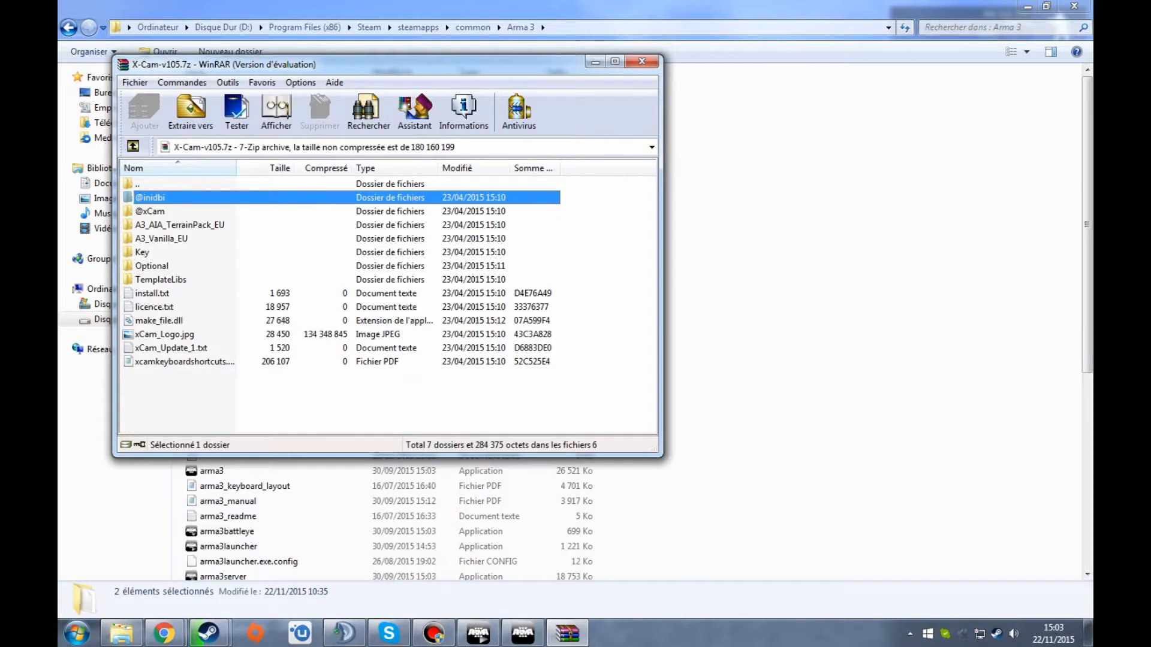
key(shift+Down)
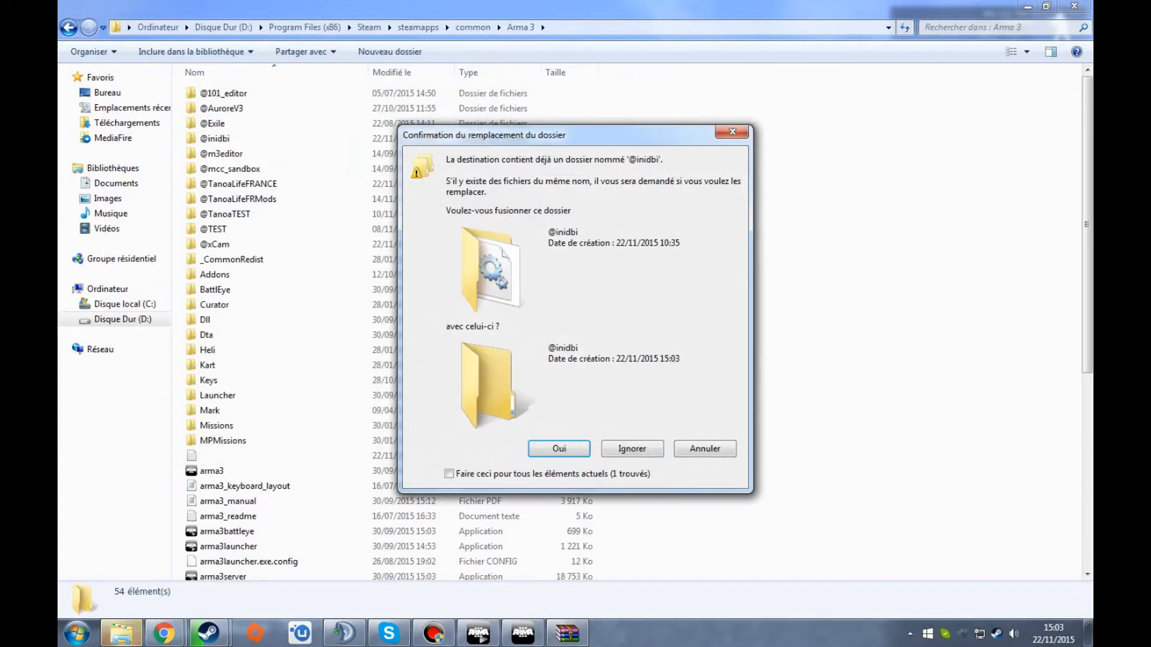
click(705, 449)
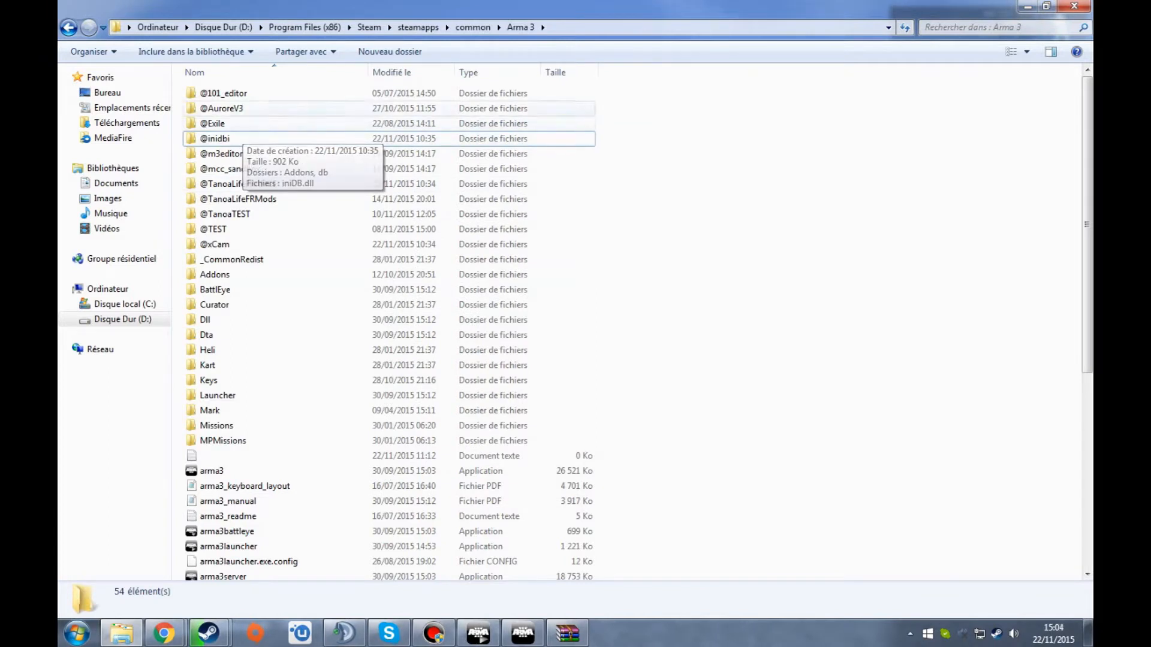
click(241, 139)
click(239, 245)
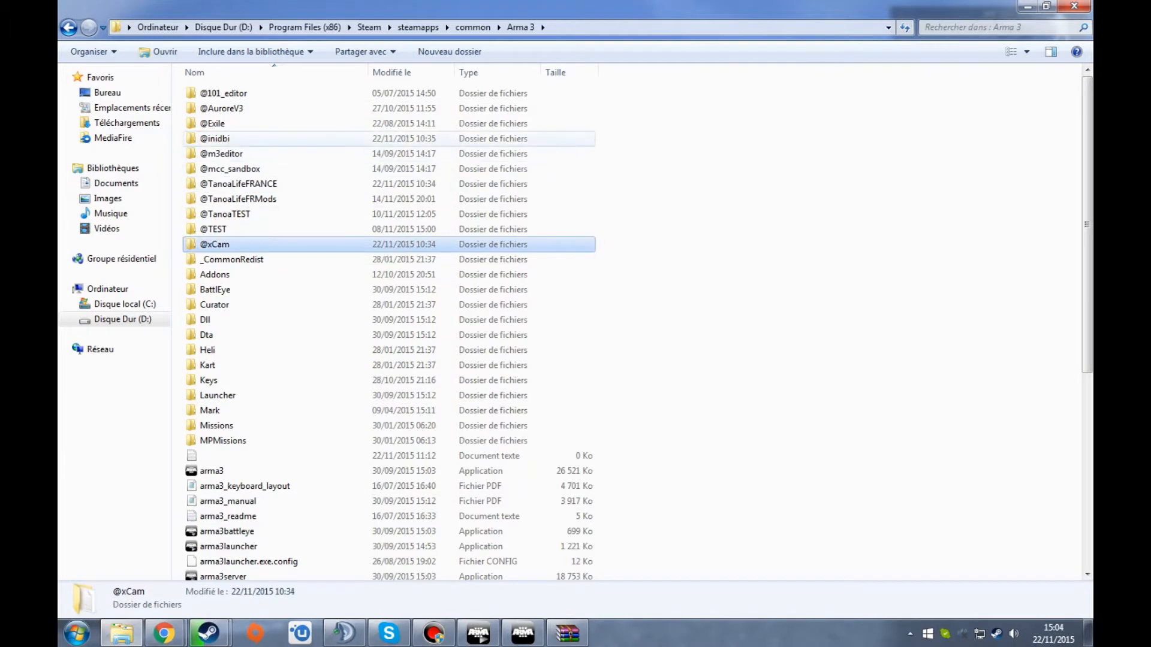
ctrl+click(241, 139)
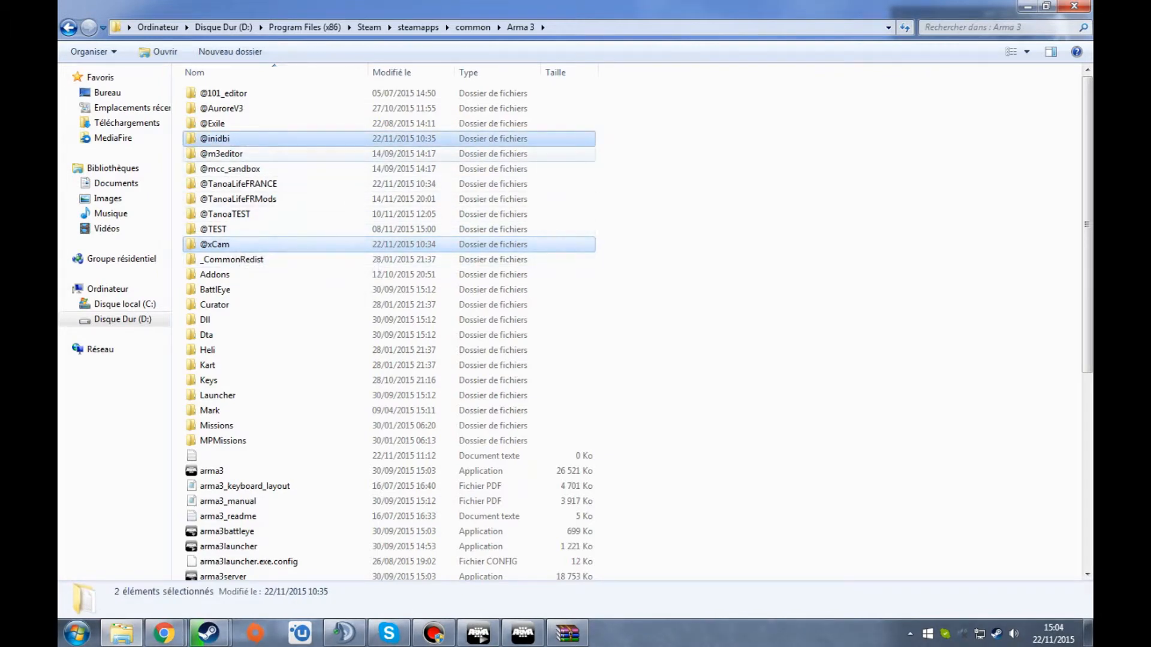
click(240, 245)
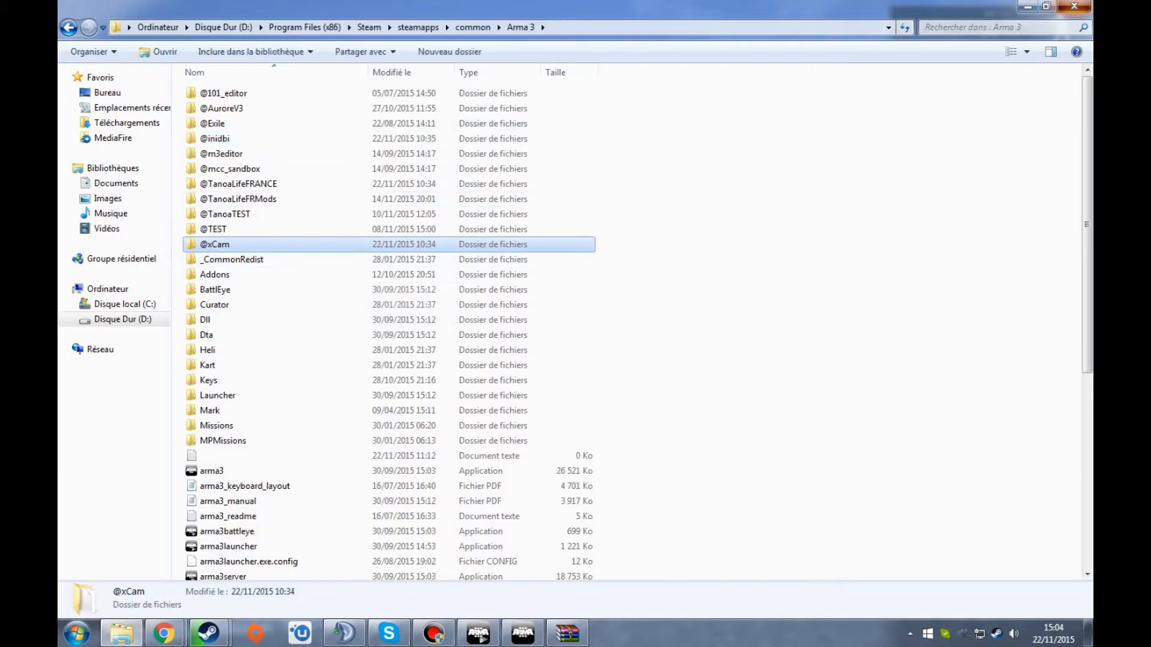
click(1074, 7)
click(641, 59)
- Switch to Steam and show the game library
key(alt+Tab)
key(alt+Tab)
key(alt+Tab)
key(alt+Tab)
key(alt+Tab)
key(alt+Tab)
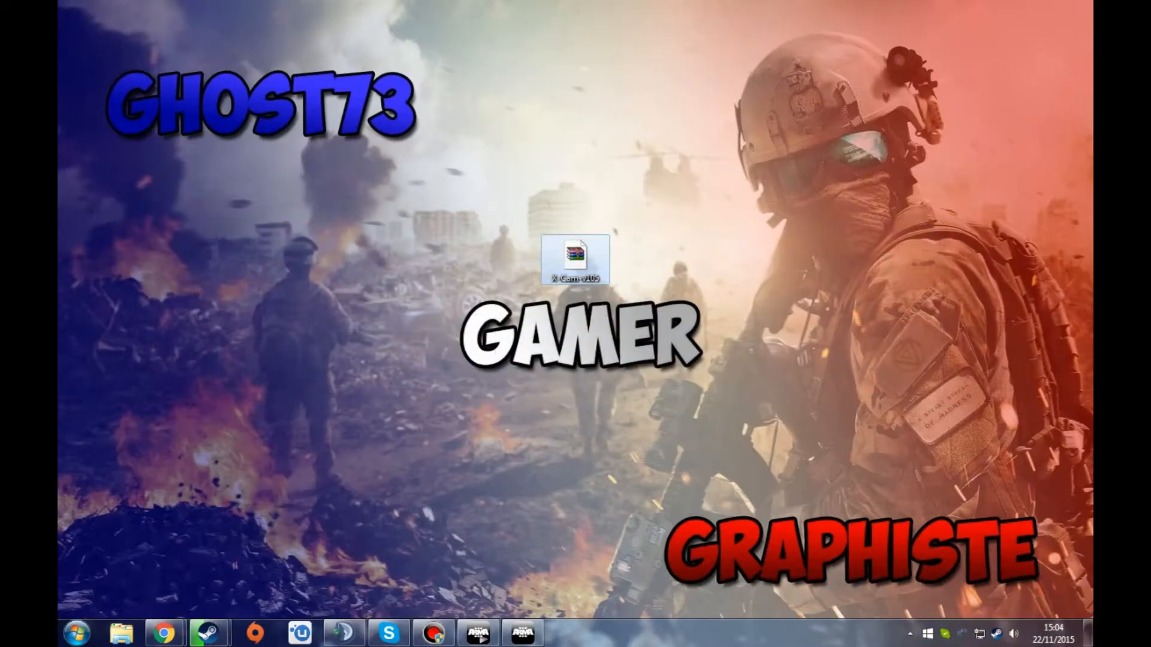
click(208, 633)
click(151, 558)
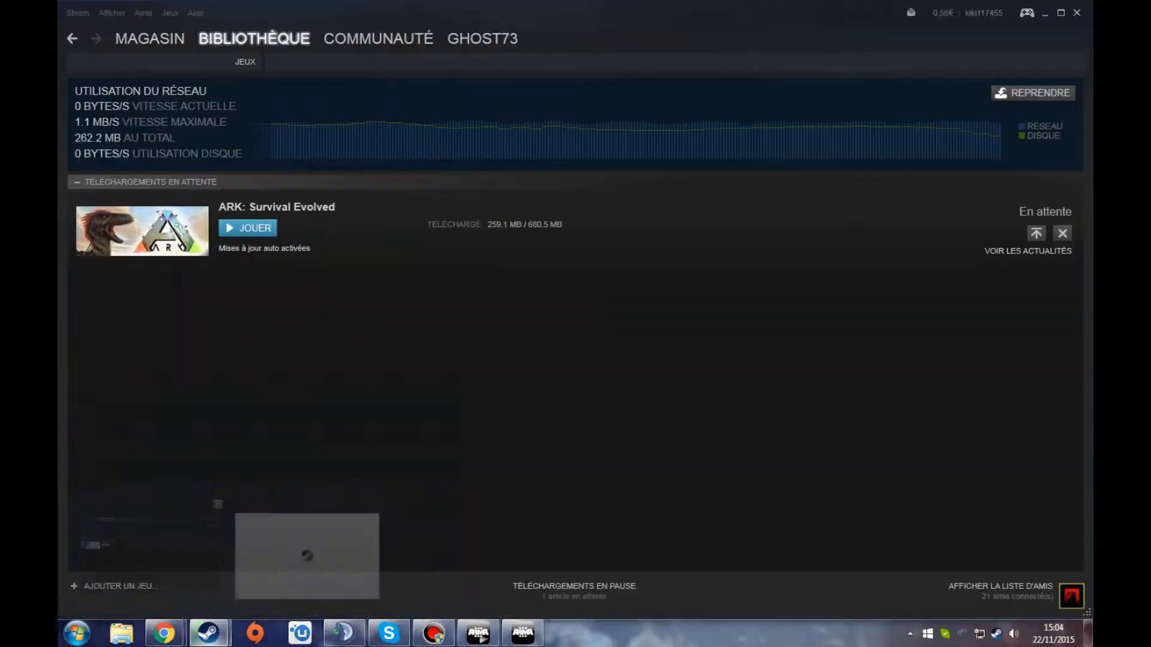
click(254, 38)
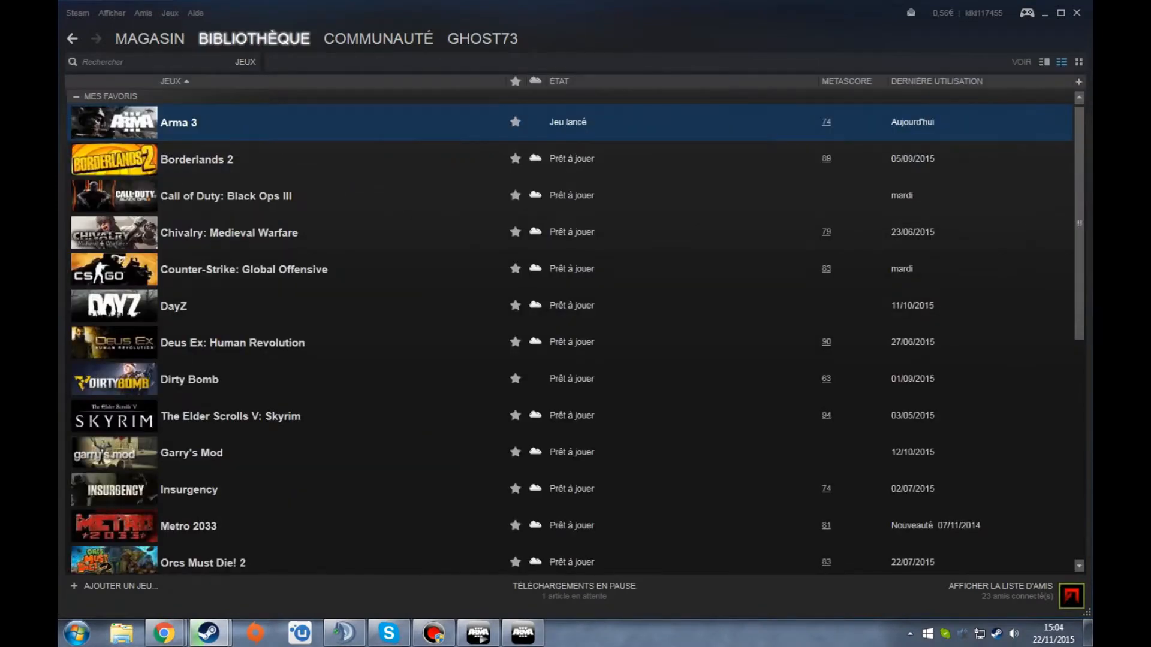
click(477, 634)
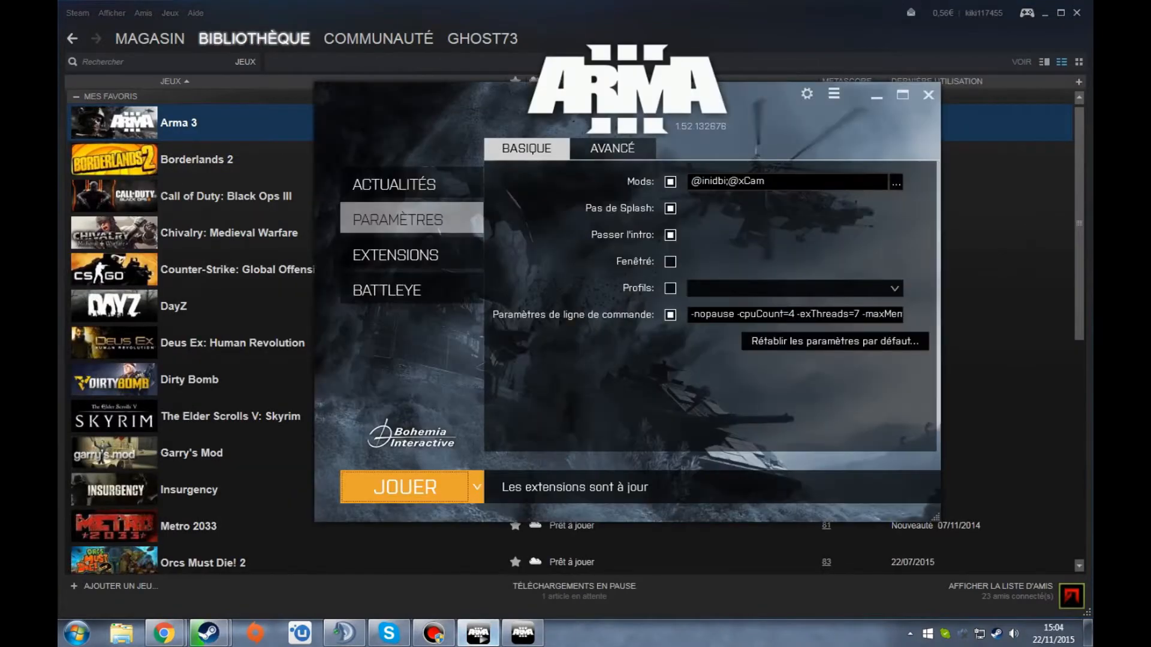
click(411, 184)
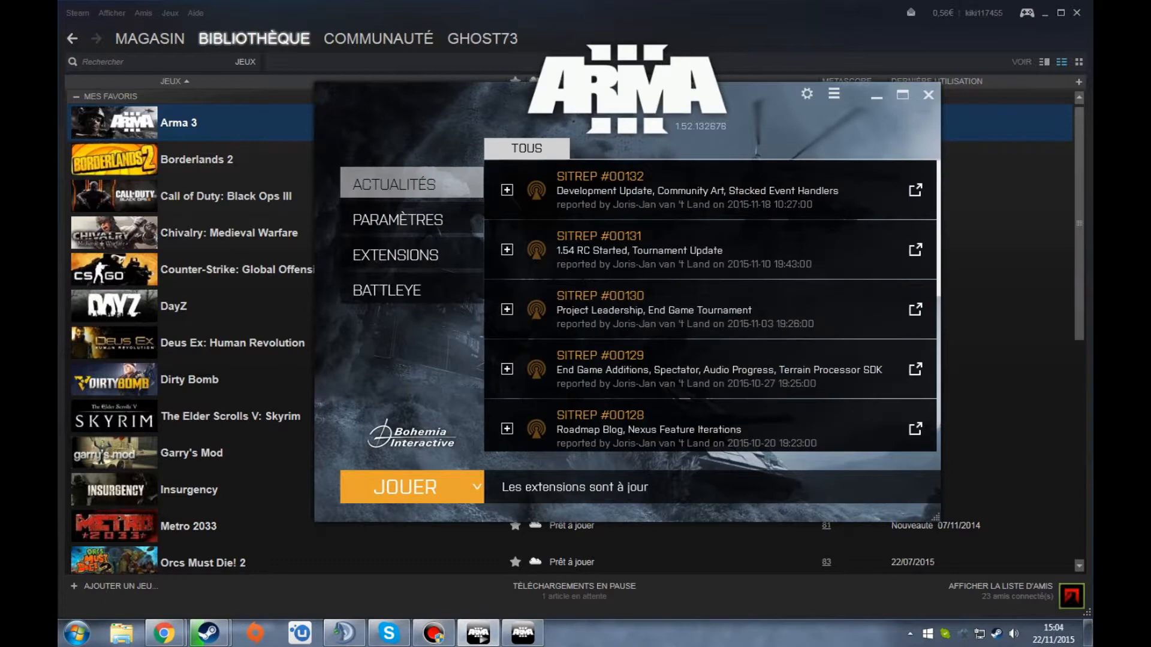
click(398, 219)
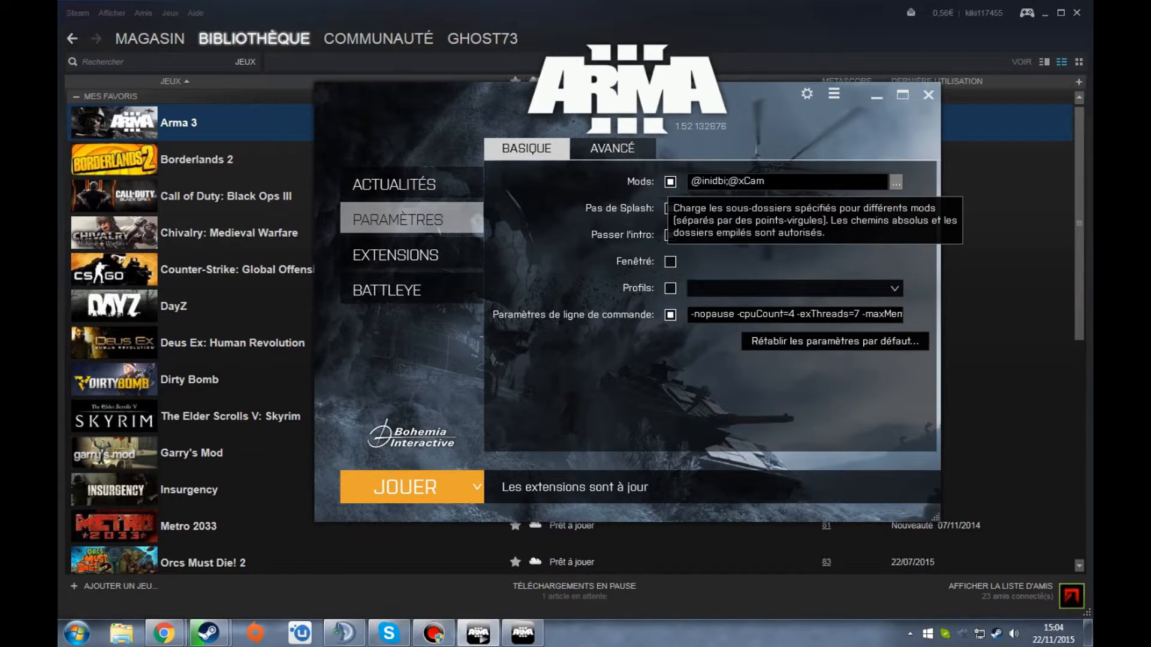
click(895, 182)
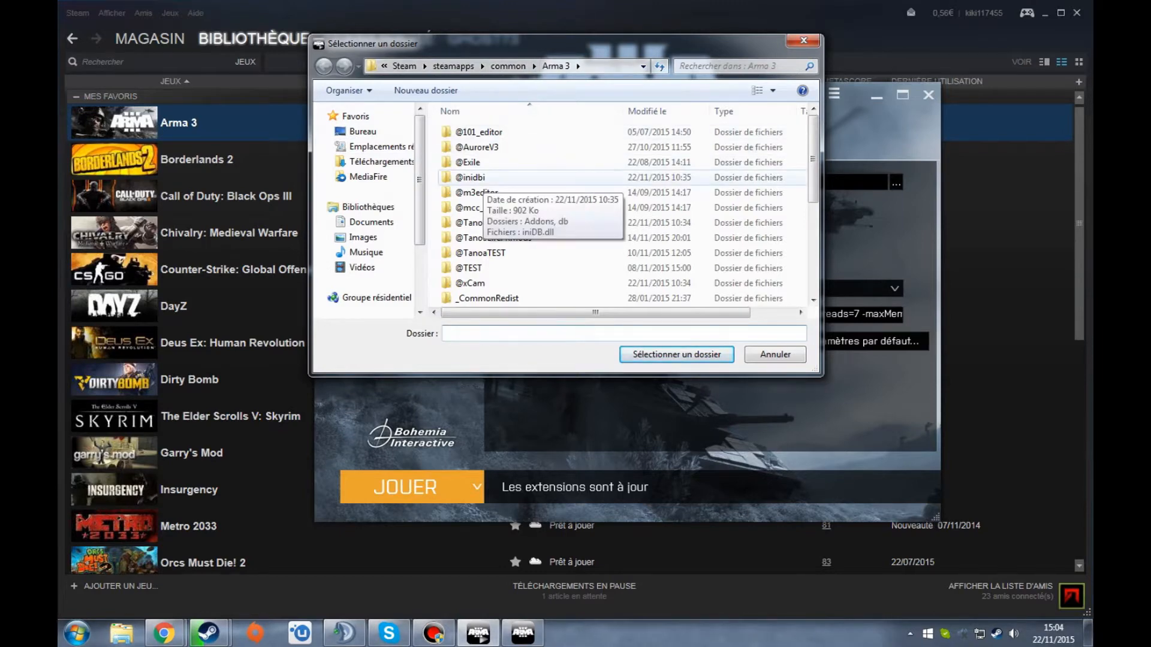
click(480, 177)
click(480, 283)
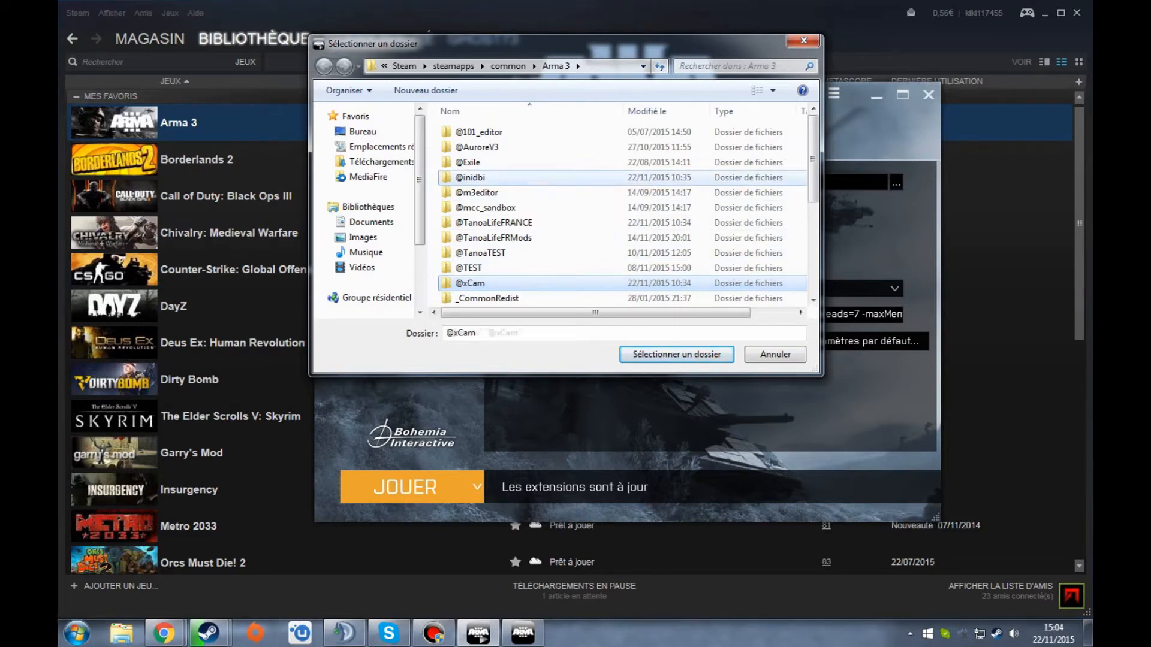
ctrl+click(497, 178)
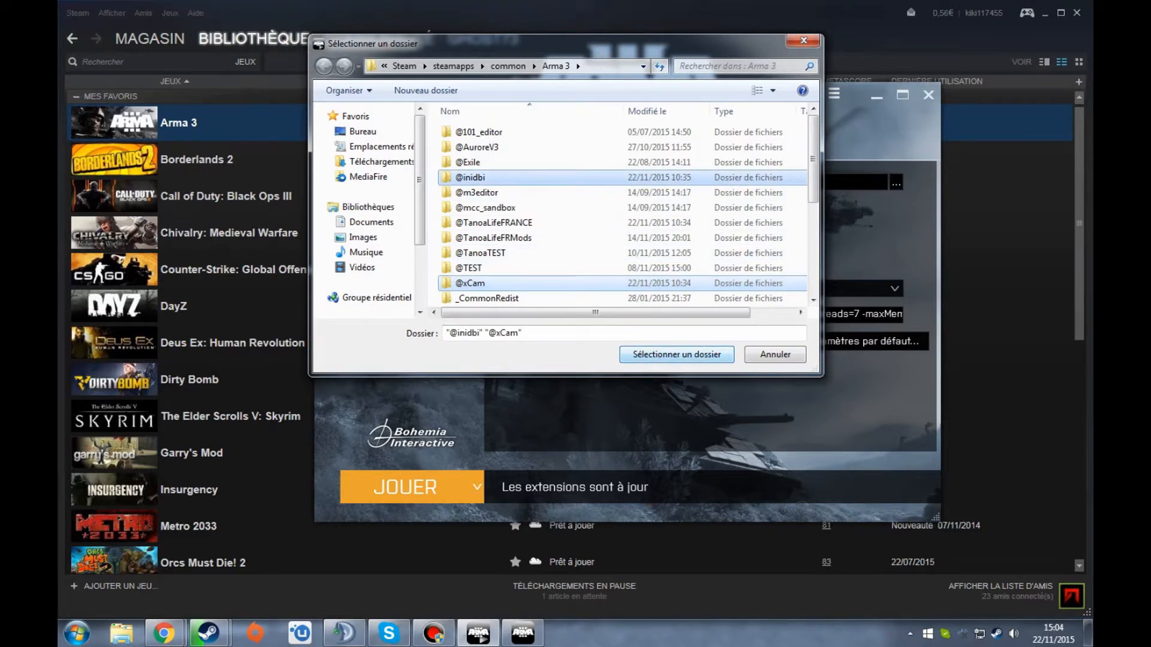
click(677, 355)
drag(779, 181, 689, 182)
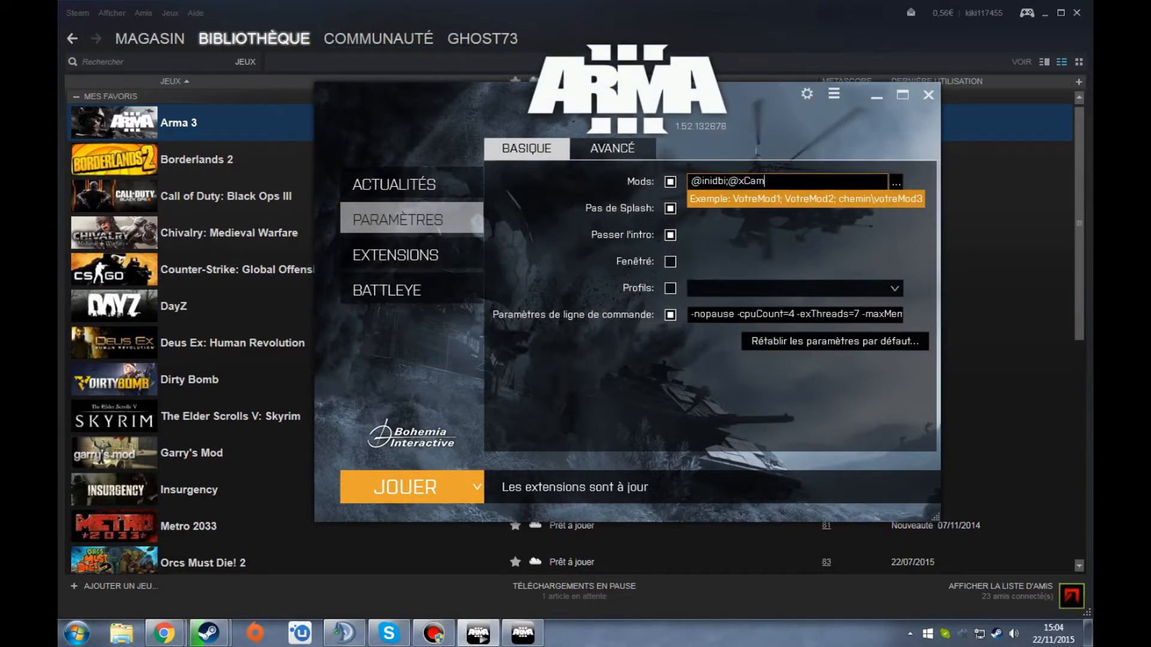
- Launch Arma 3 with the mods and open the Altis map in the editor
click(405, 487)
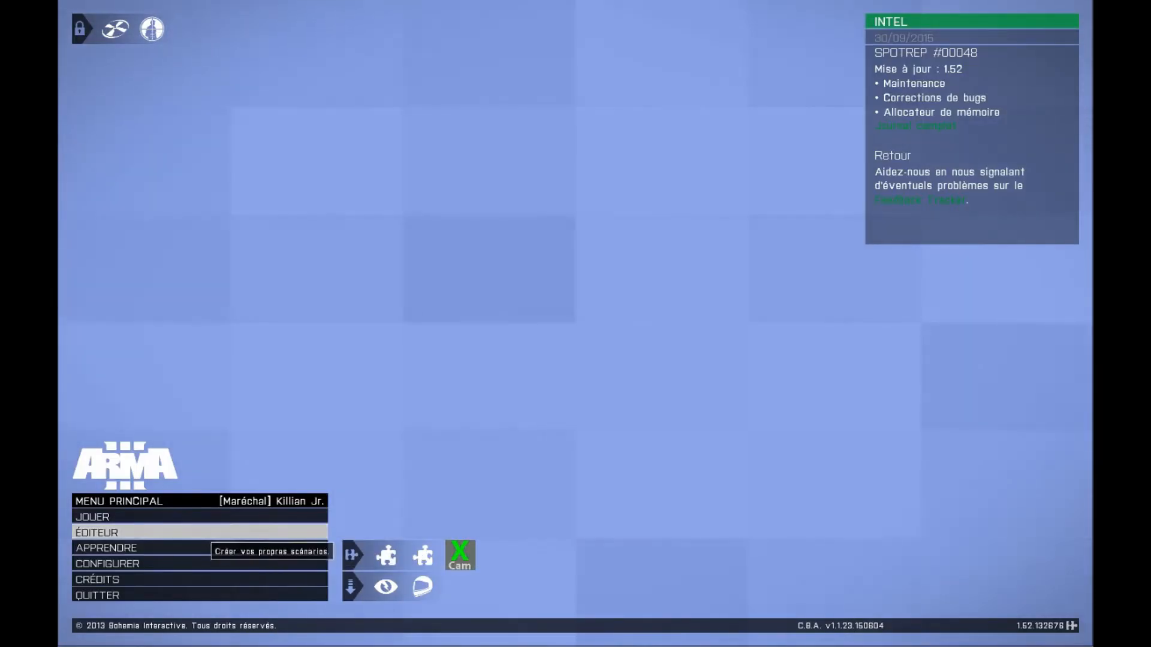
click(203, 532)
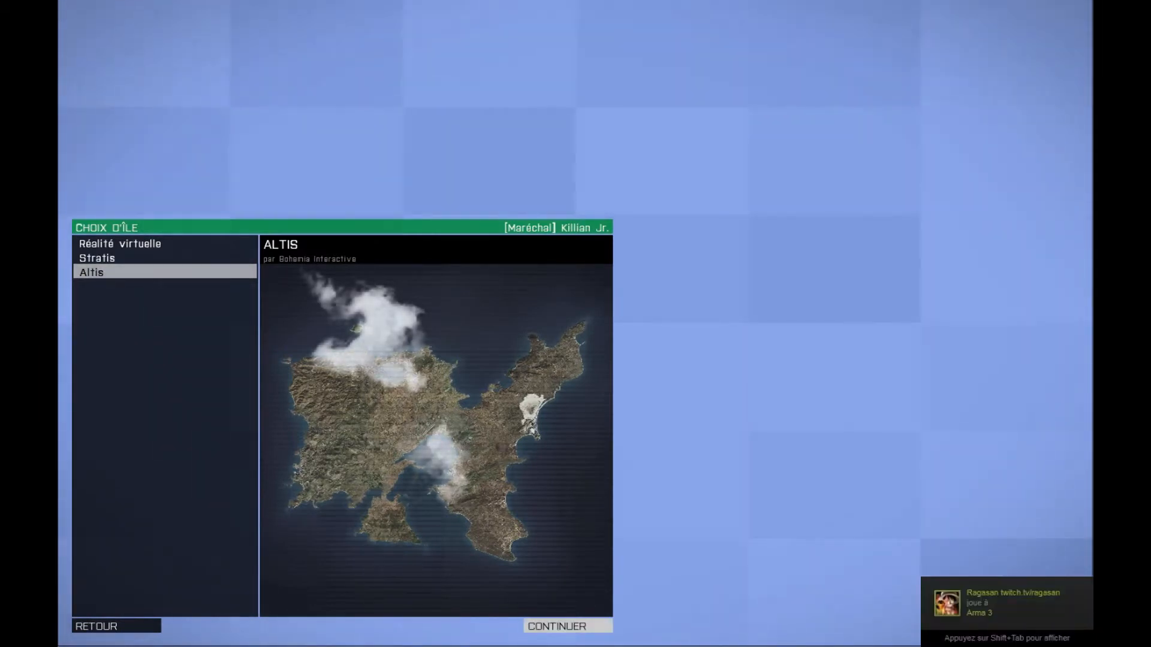
click(569, 624)
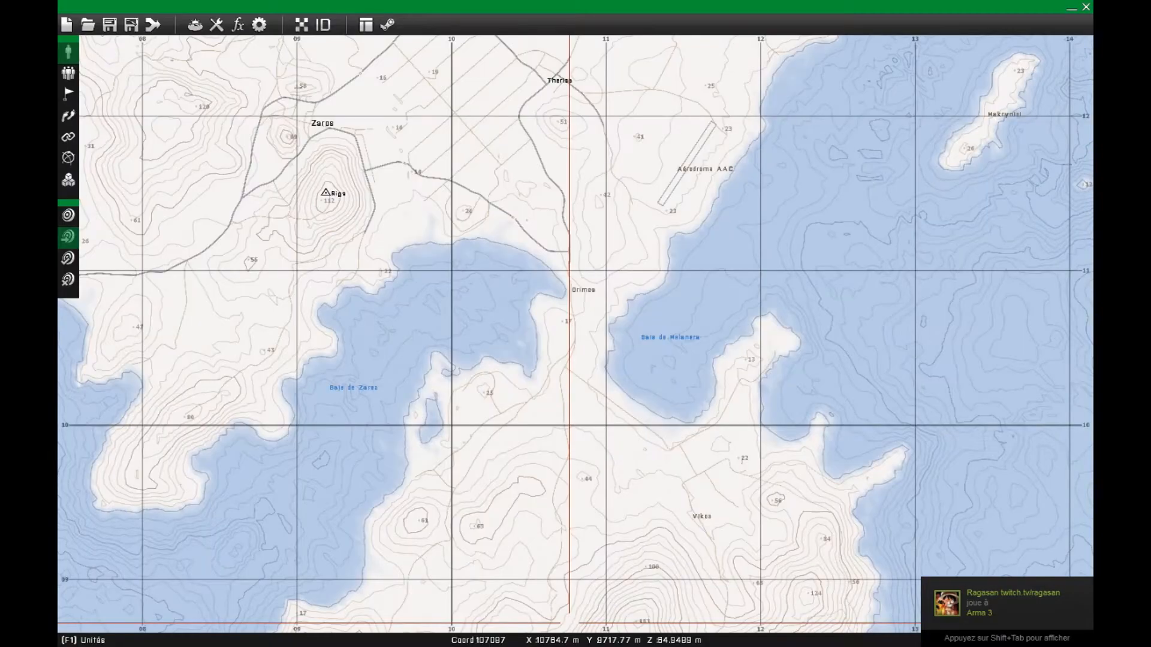
- Insert a player-controlled BLUFOR Fusilier from the Hommes category on the main road in Kavala
scroll(453, 255, down, 2)
right_drag(453, 255, 607, 485)
right_drag(165, 241, 551, 308)
scroll(340, 237, up, 3)
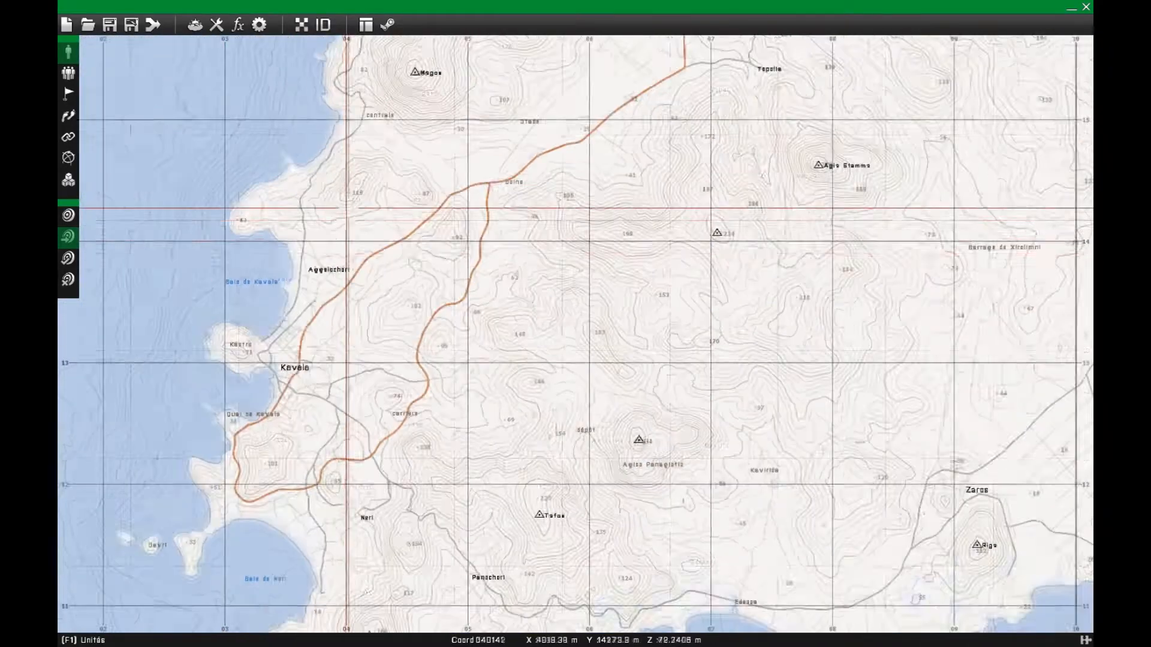
scroll(340, 388, up, 5)
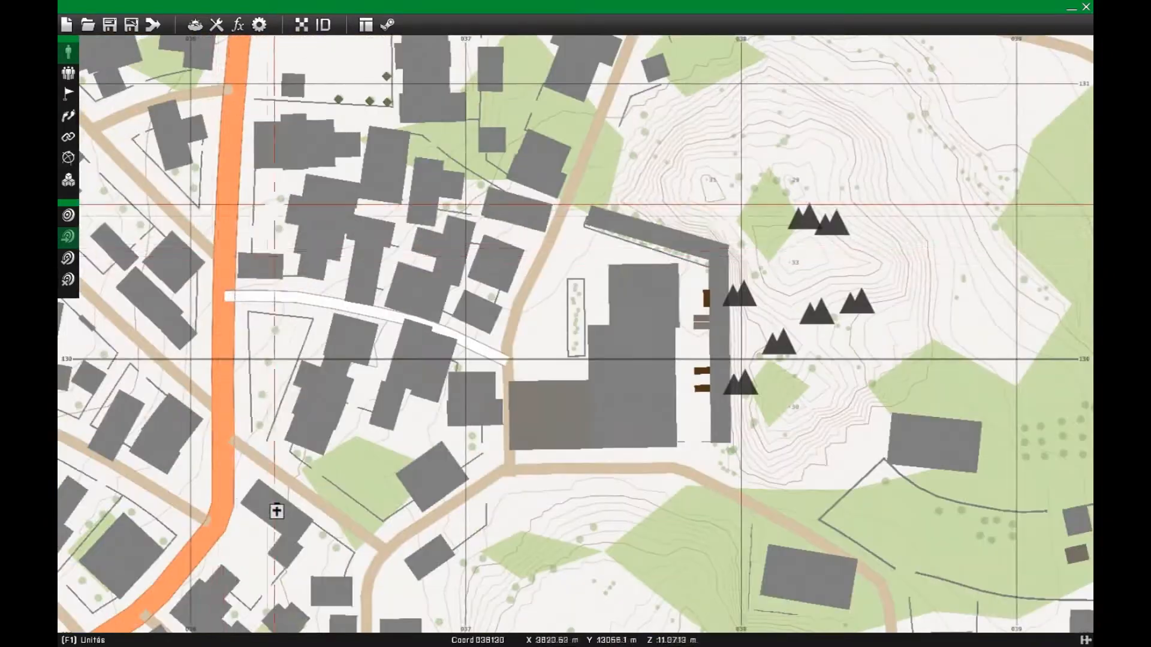
scroll(384, 394, up, 4)
scroll(336, 258, down, 3)
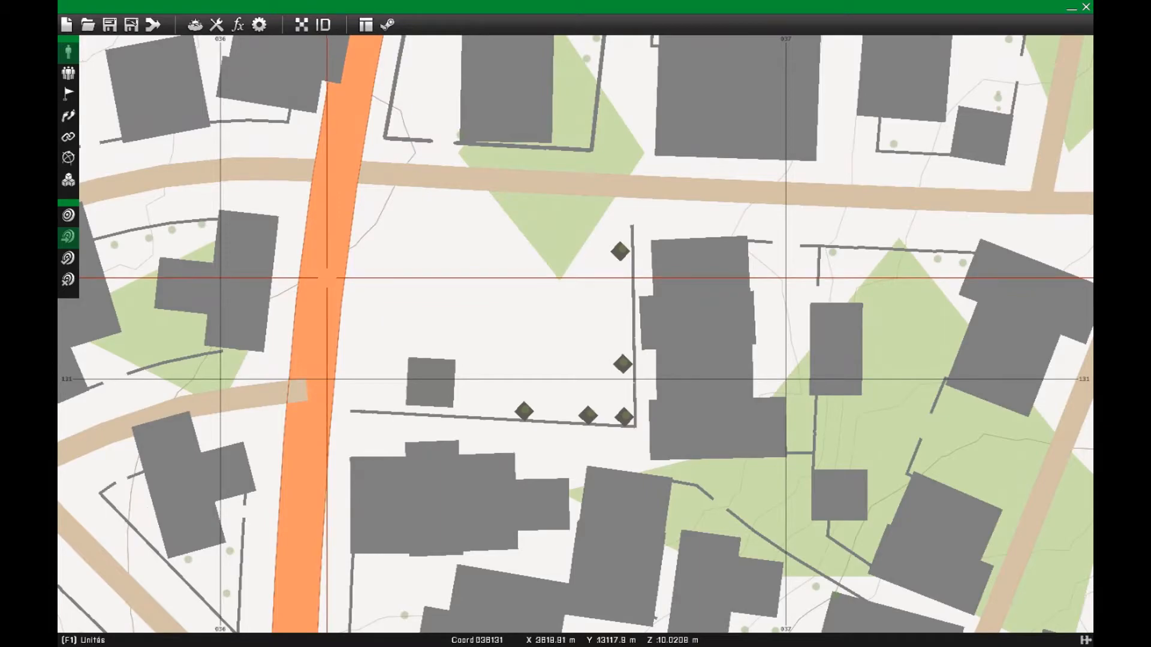
double_click(327, 278)
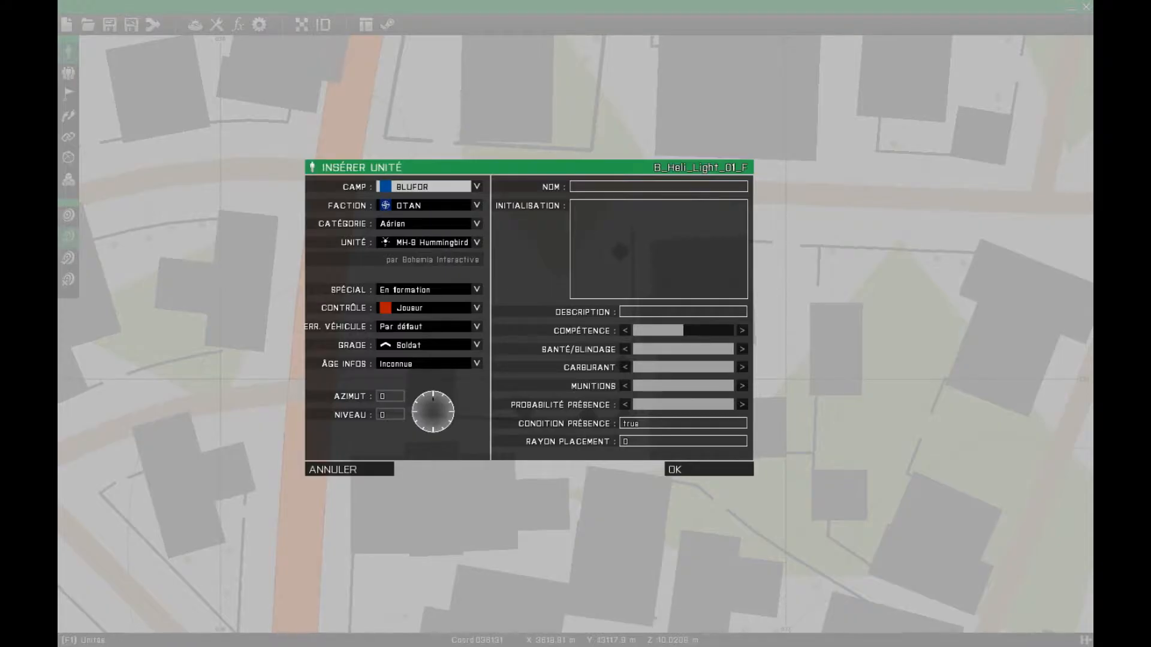
click(432, 224)
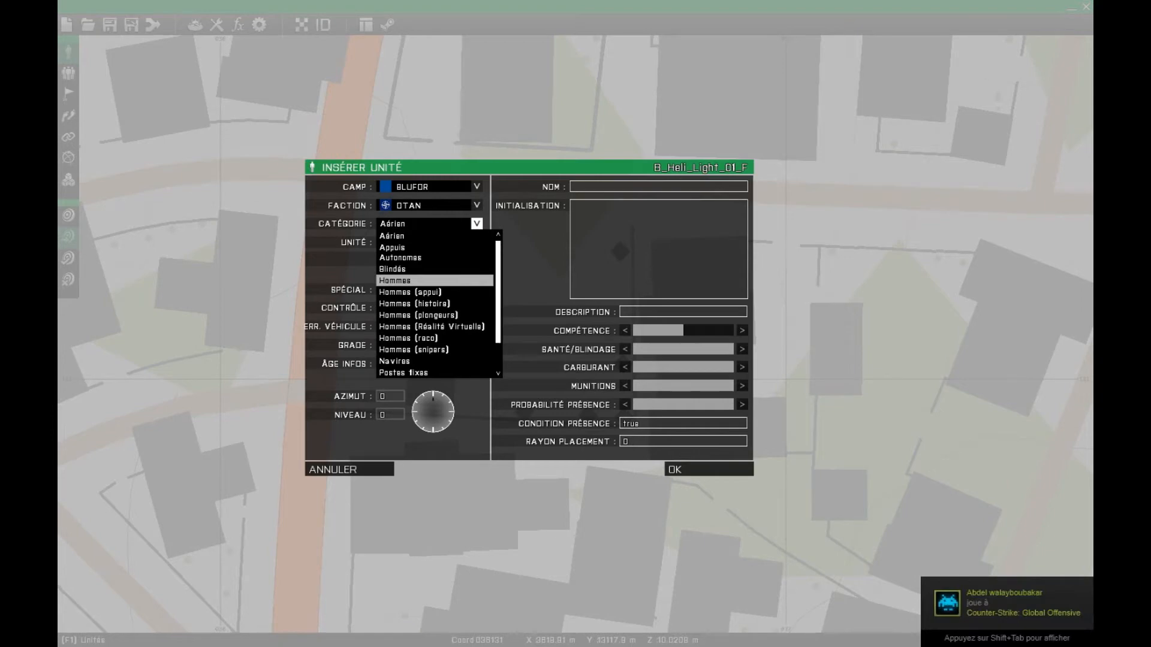
click(420, 280)
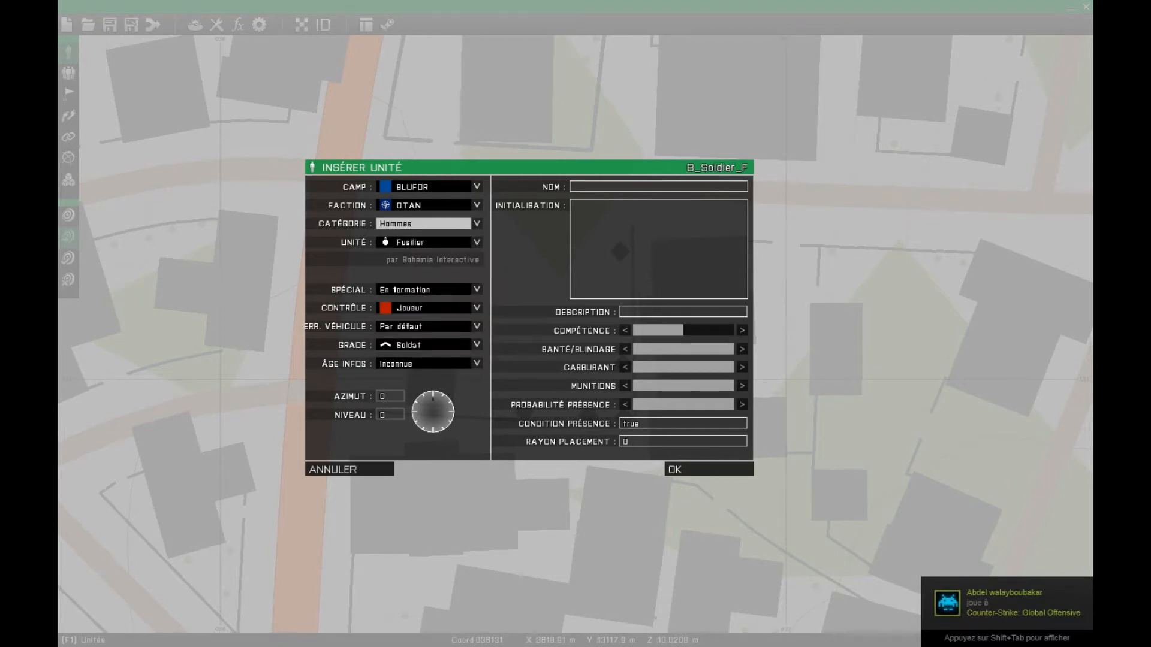
click(477, 242)
click(419, 322)
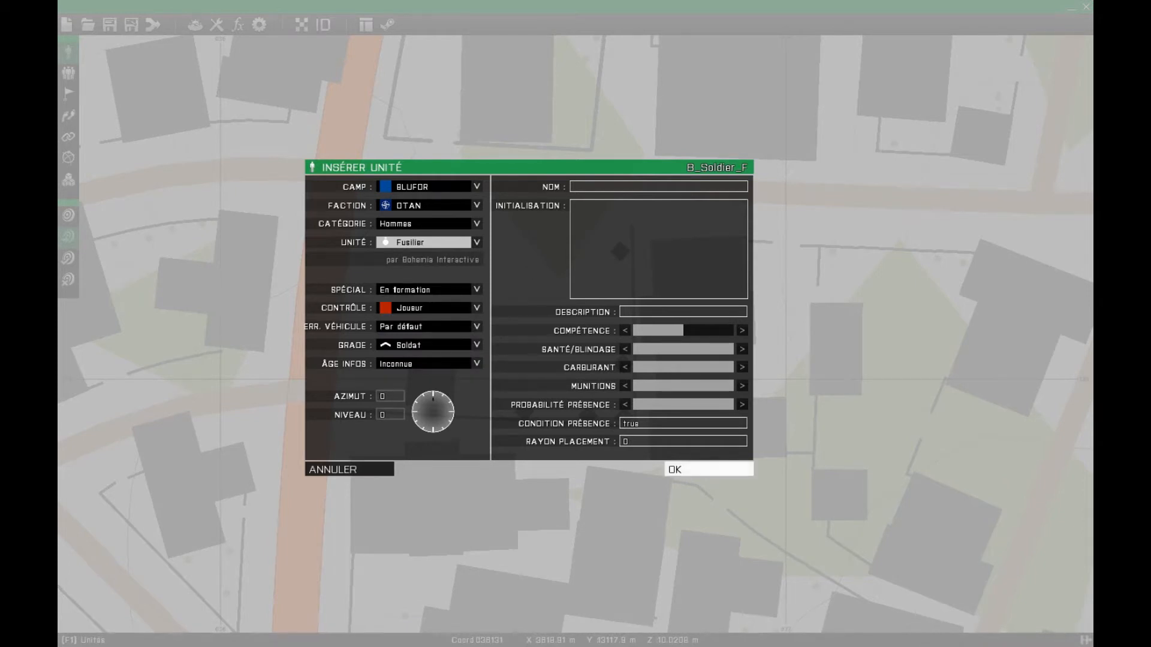
click(709, 470)
- Insert the xCam_Init unit from the Logique de jeu side's xCam category on the road just north of the soldier
scroll(325, 267, up, 6)
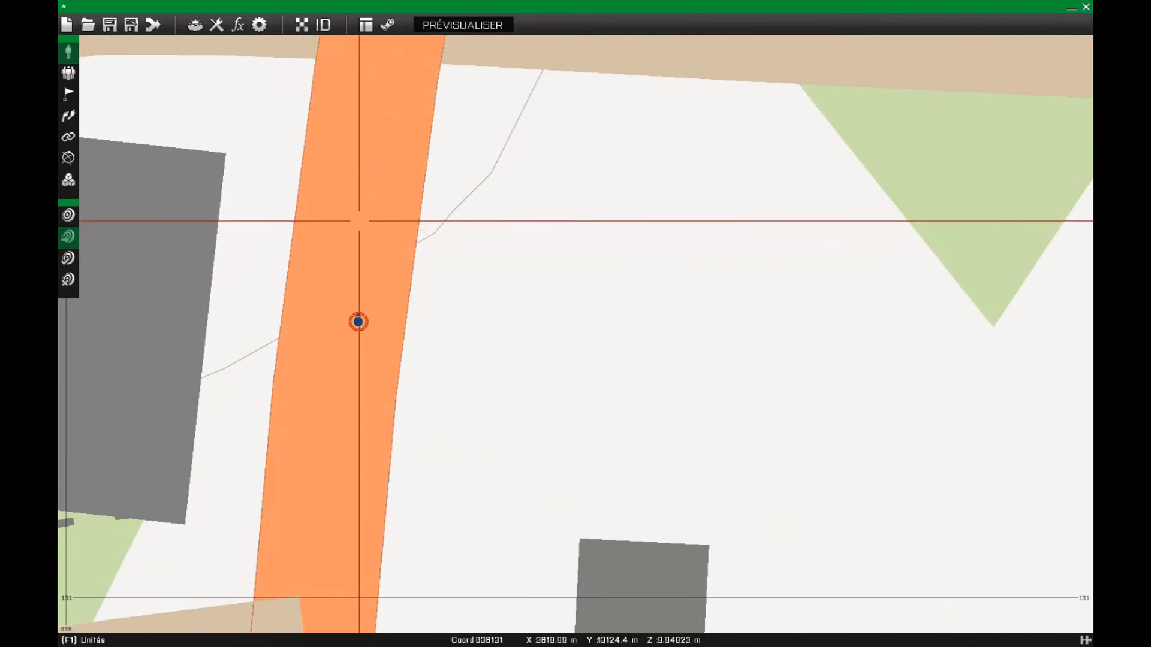
double_click(362, 221)
click(426, 187)
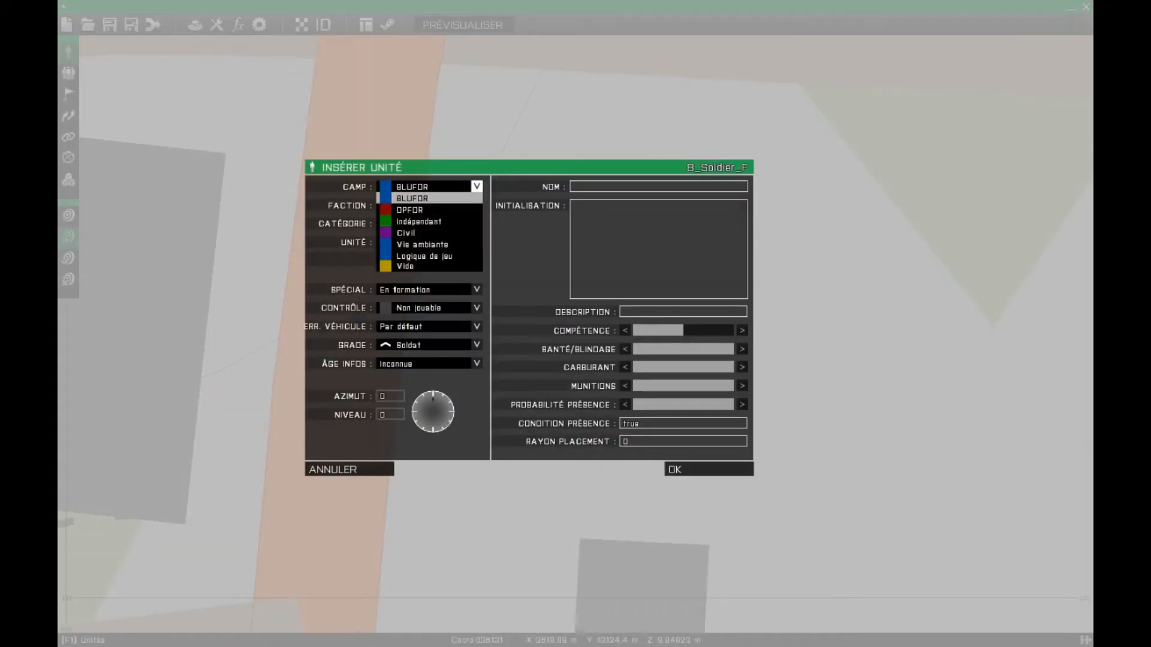
click(423, 255)
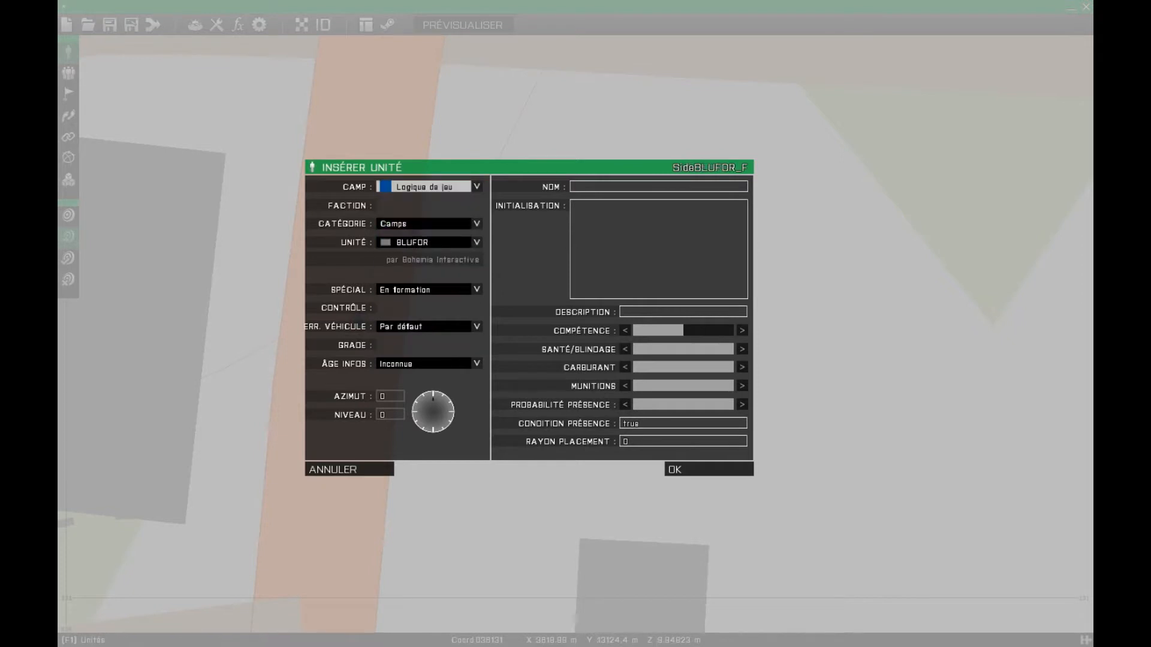
click(426, 224)
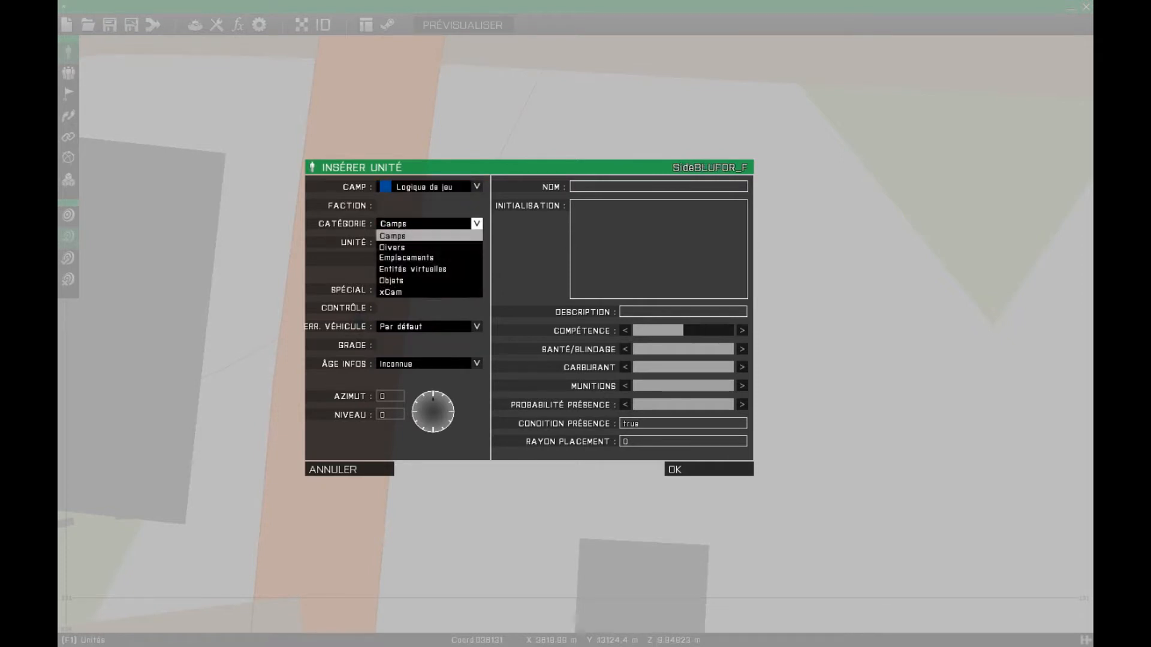
click(414, 290)
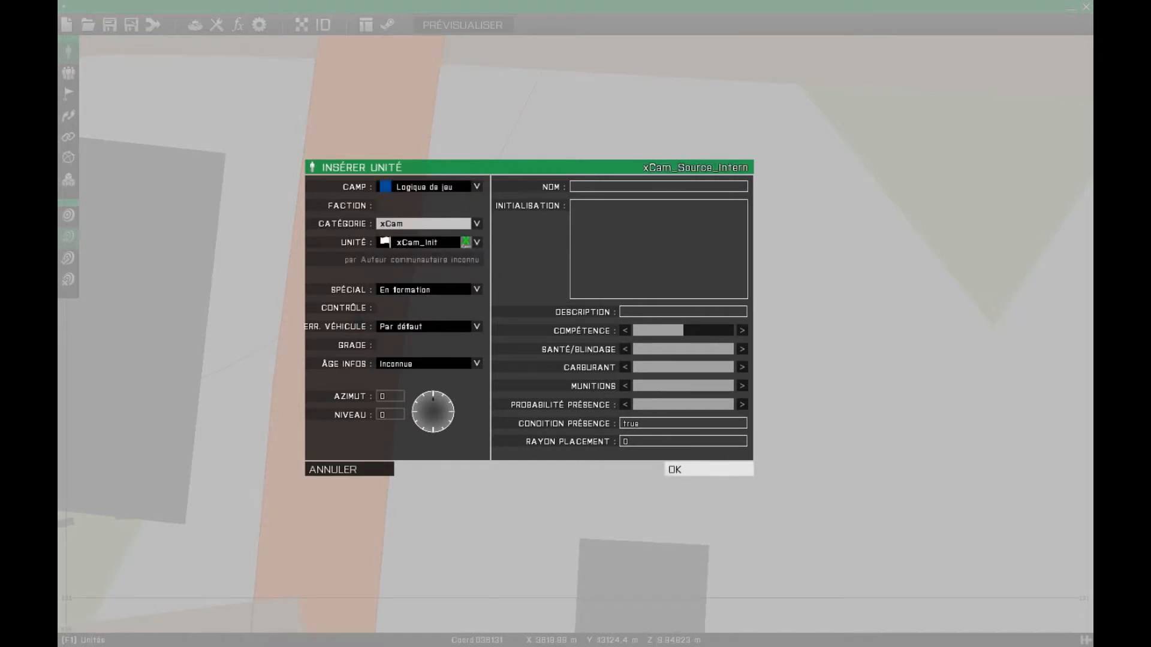
click(708, 470)
- Preview the scenario and run the soldier's Start X-Cam action
scroll(359, 315, down, 5)
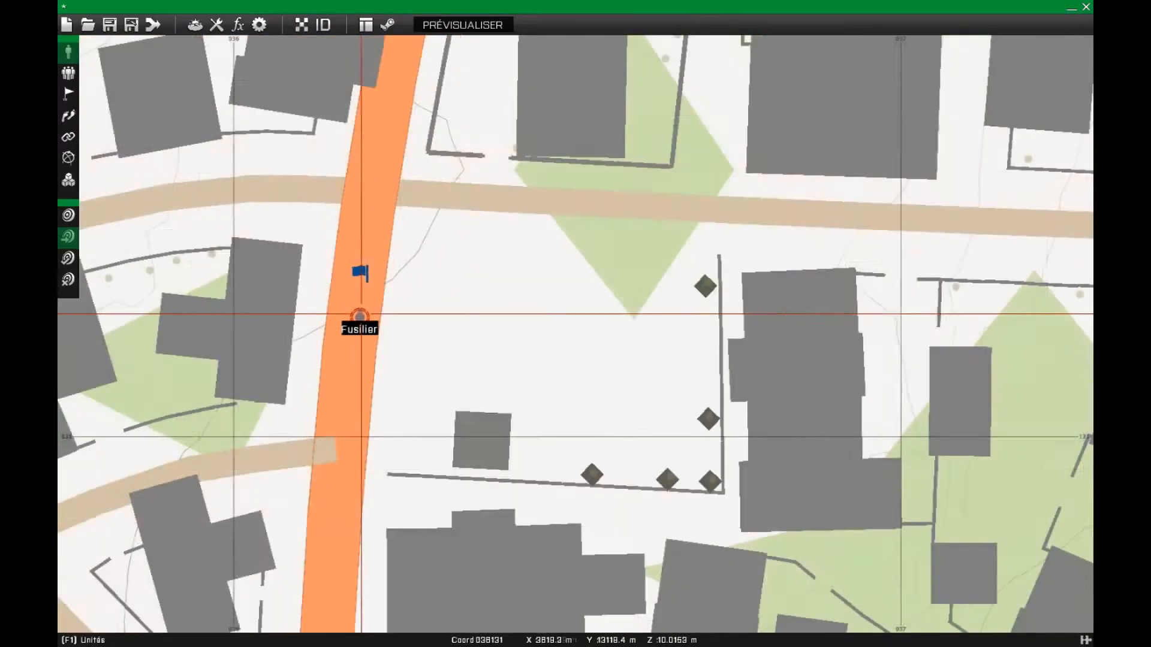
scroll(360, 315, up, 4)
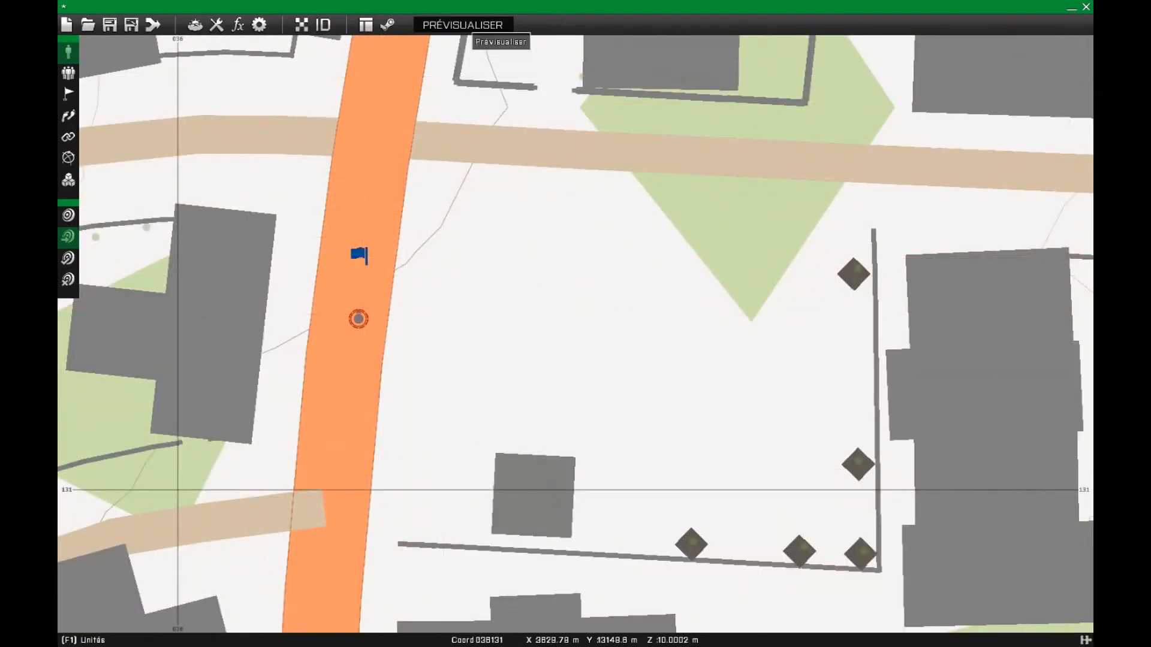
click(467, 25)
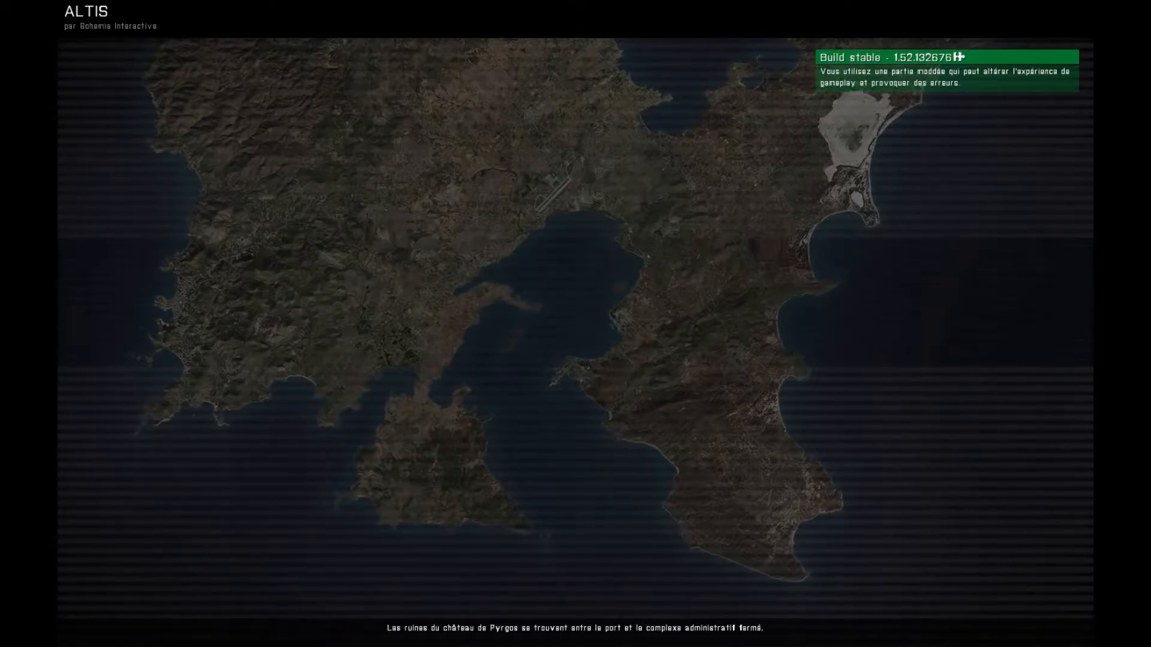
scroll(575, 323, down, 1)
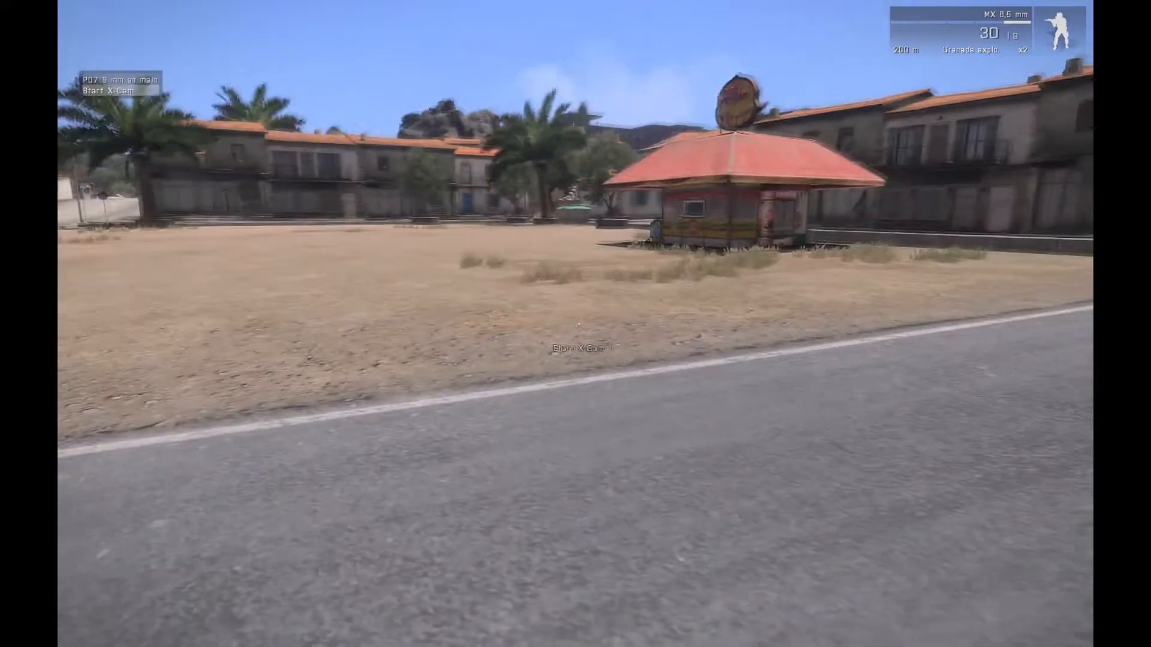
scroll(575, 323, down, 1)
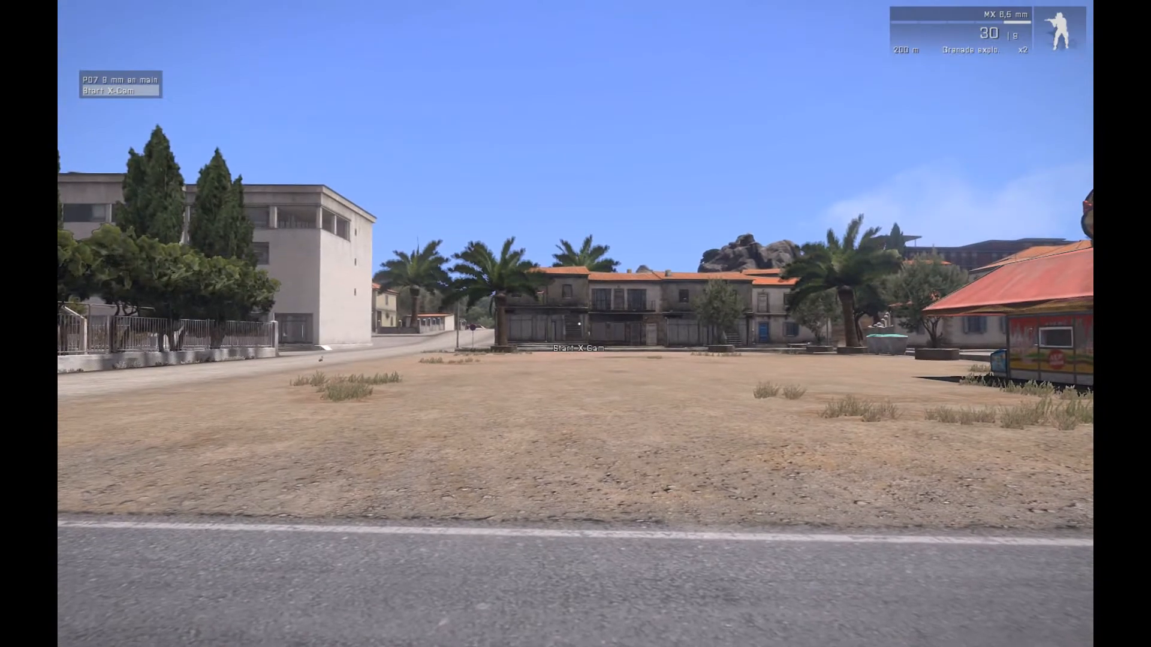
key(Return)
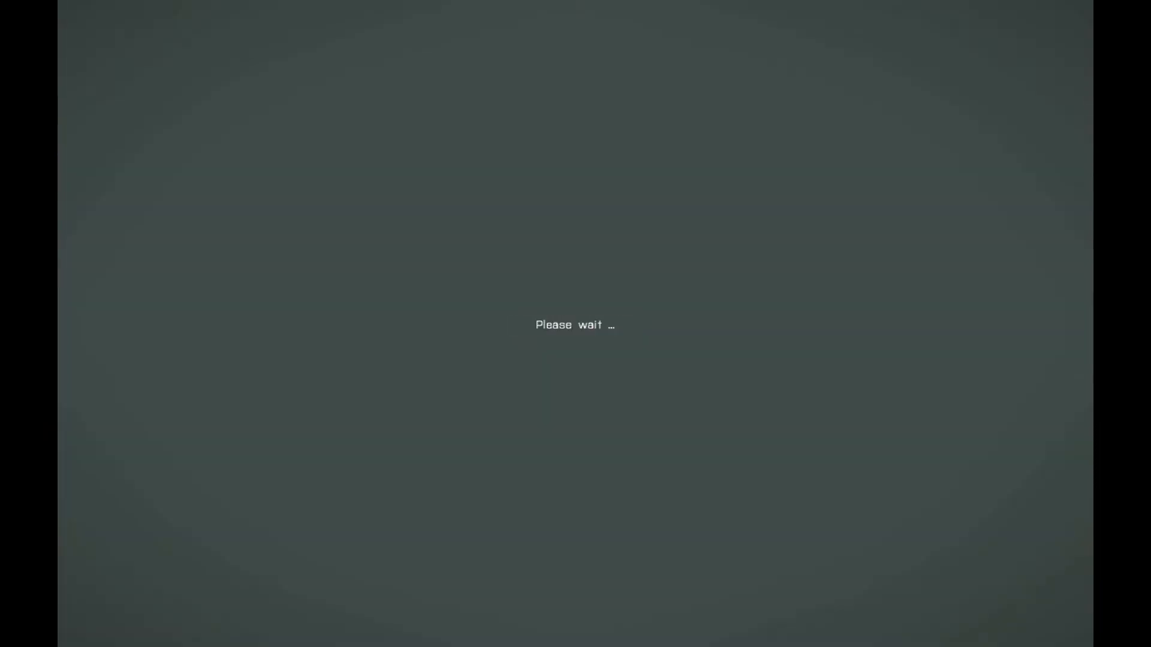
- Fly the X-Cam camera around to view the sandy square and the soldier on the road
key(a)
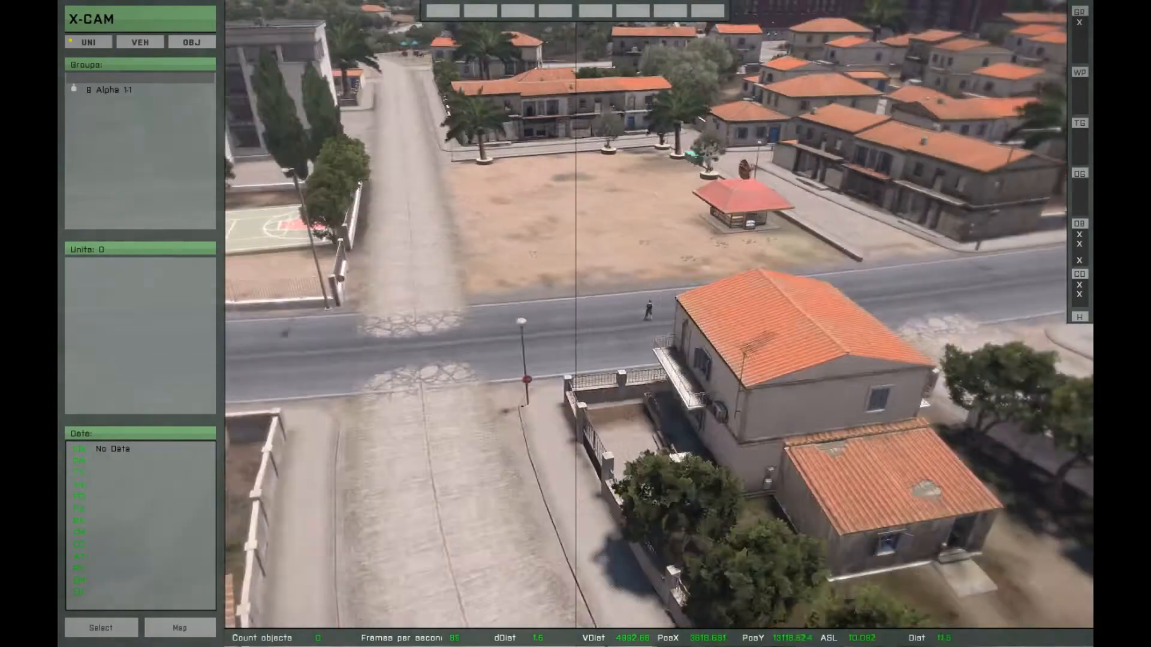
key(d)
key(w)
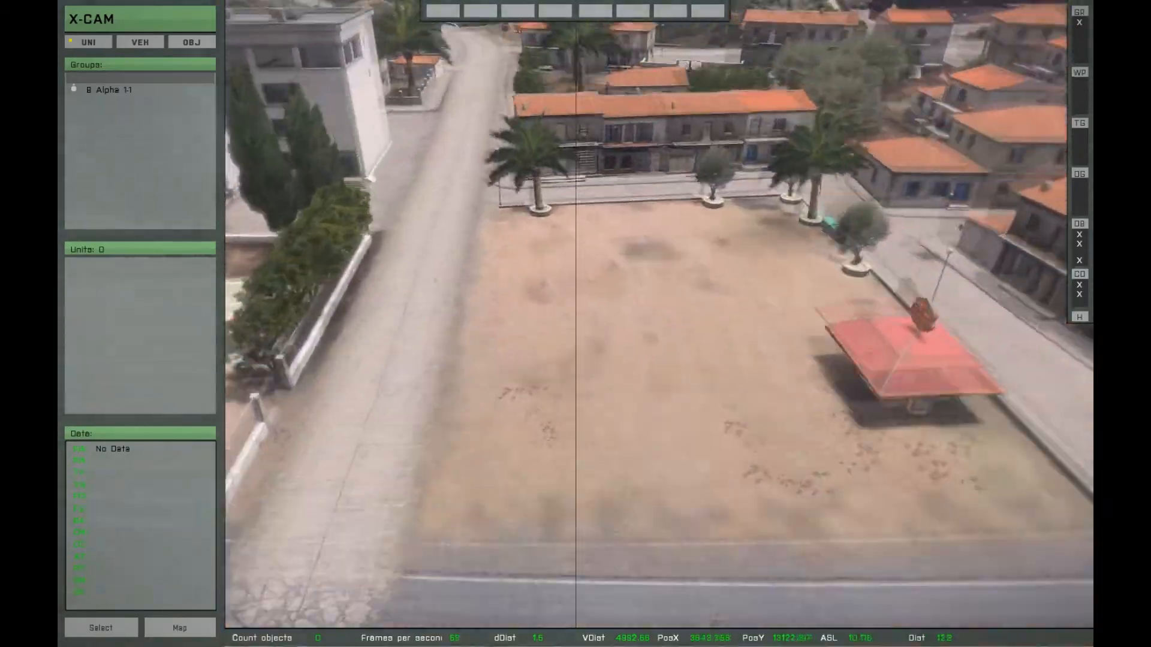
key(a)
key(d)
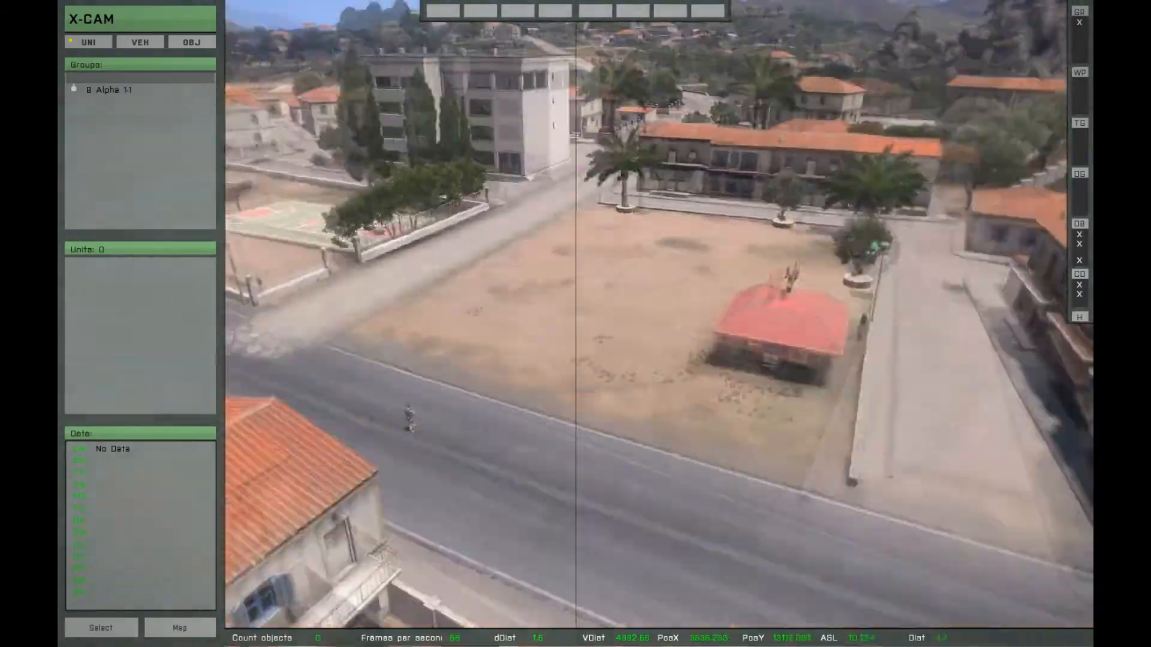
key(a)
key(d)
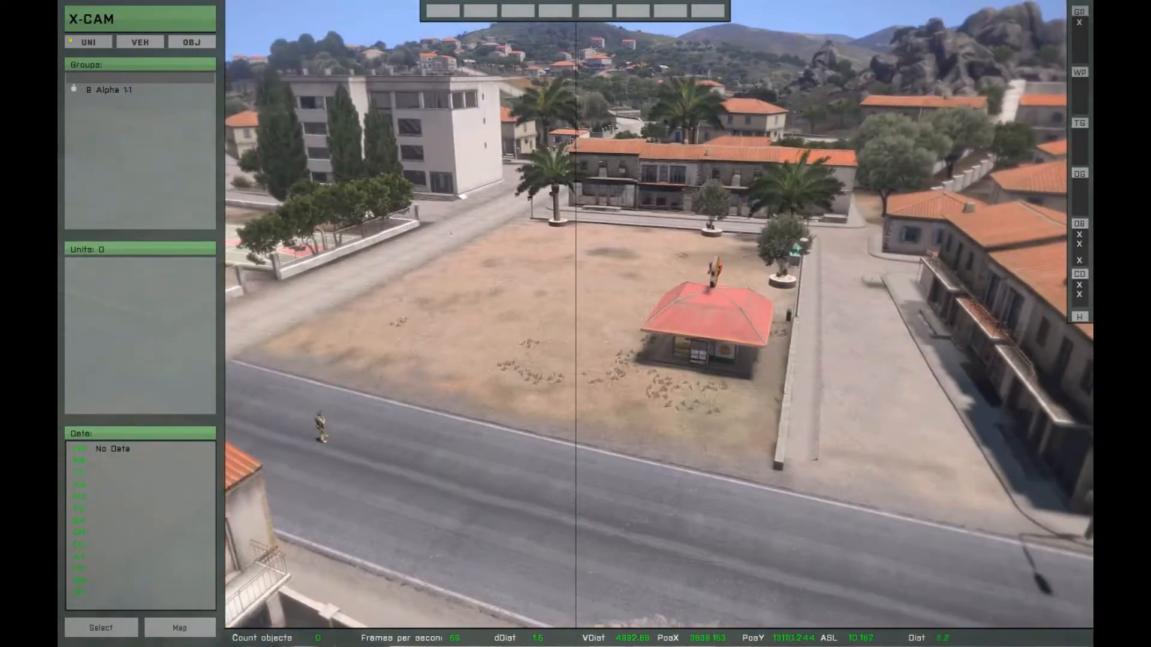
- Open the object class list from X-CAM's Library Settings and load the whole library
click(239, 42)
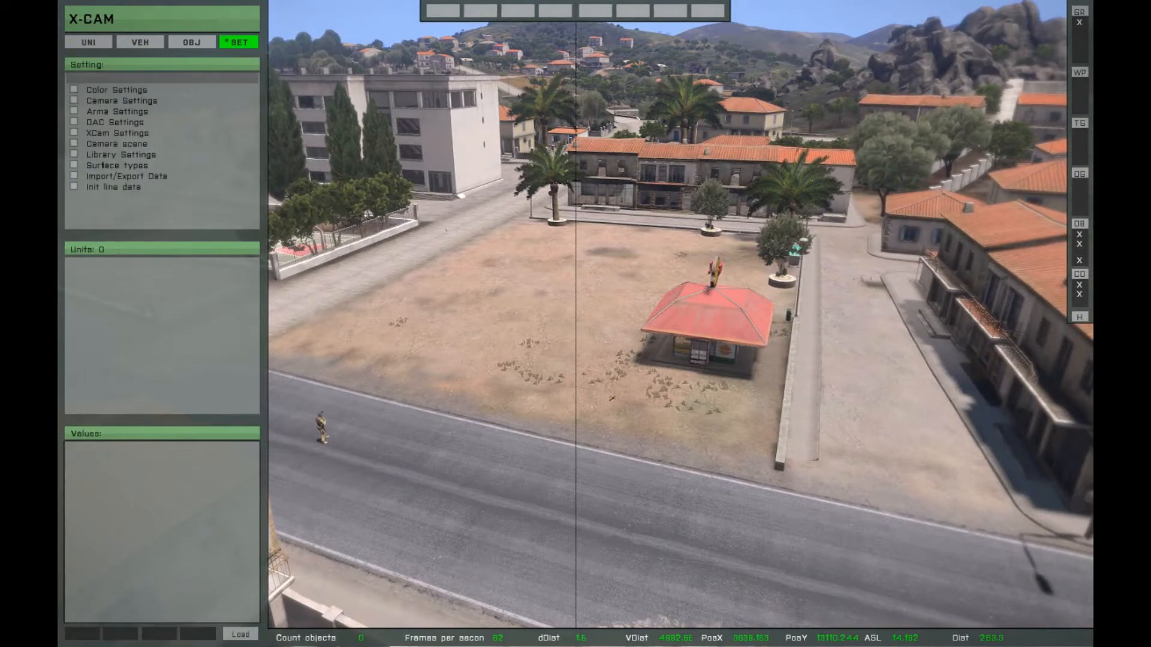
click(102, 157)
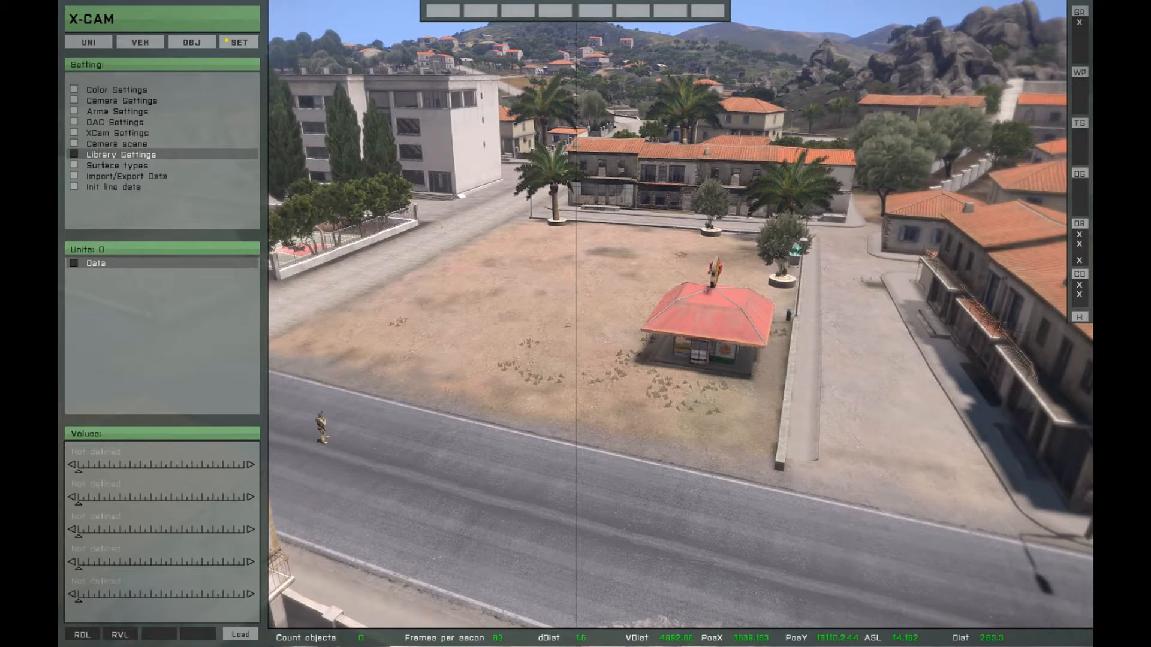
click(240, 633)
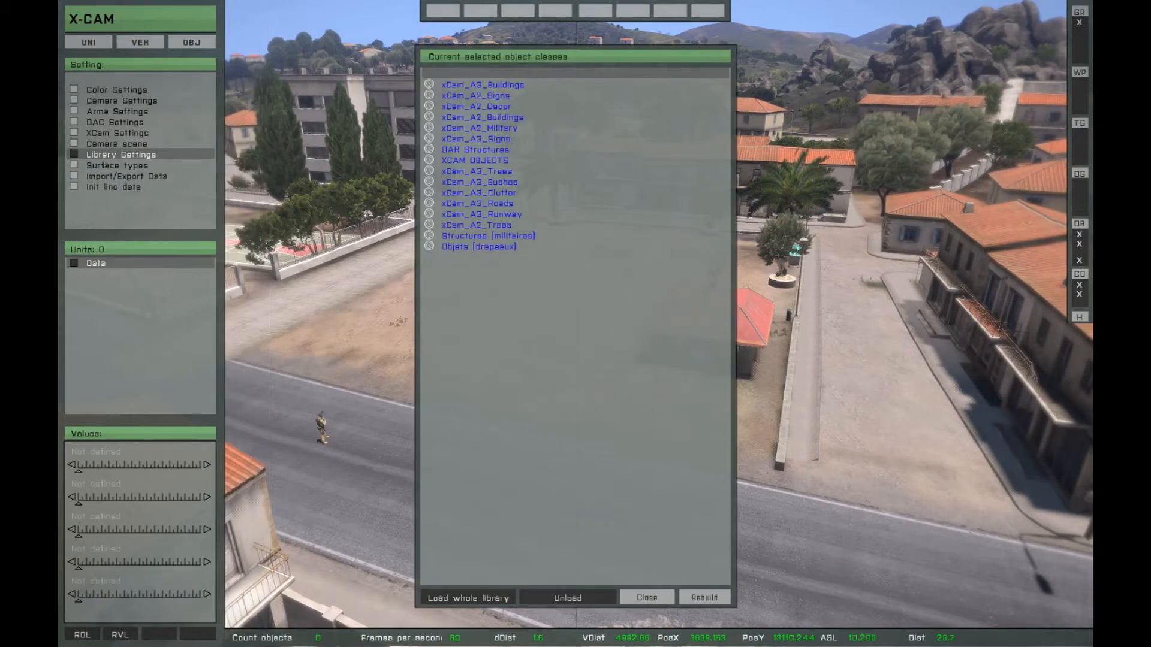
click(467, 598)
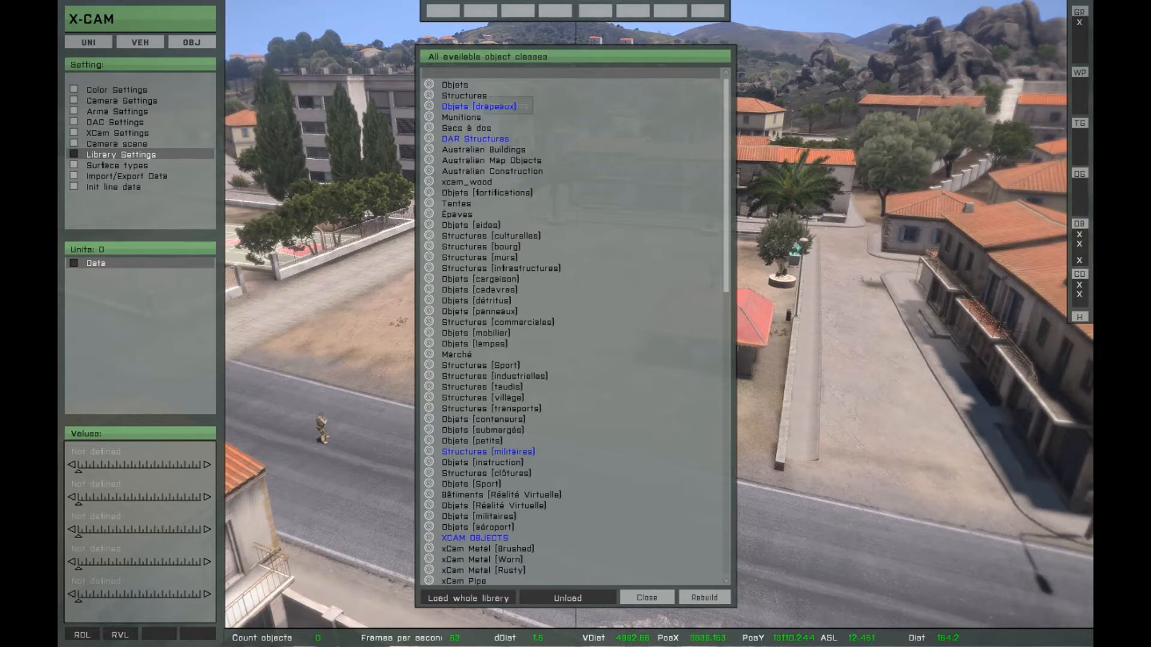
- Browse all available object classes, select Objets (mobilier) as an example and close the class list
scroll(576, 408, down, 9)
scroll(577, 407, up, 7)
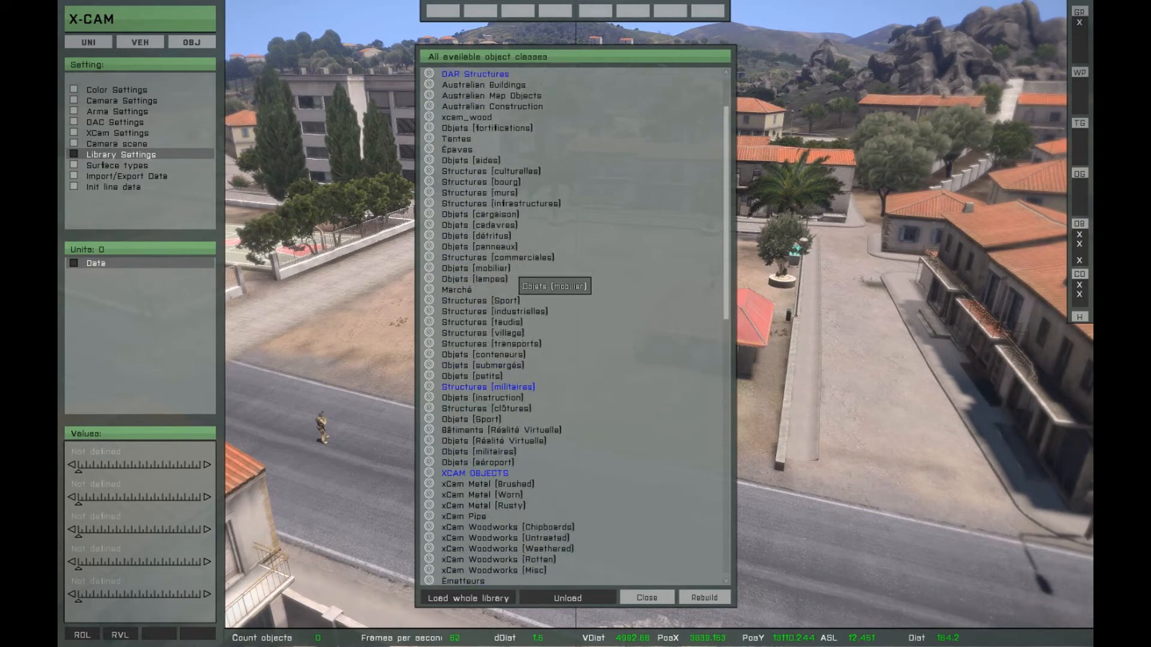
click(506, 268)
scroll(504, 264, up, 2)
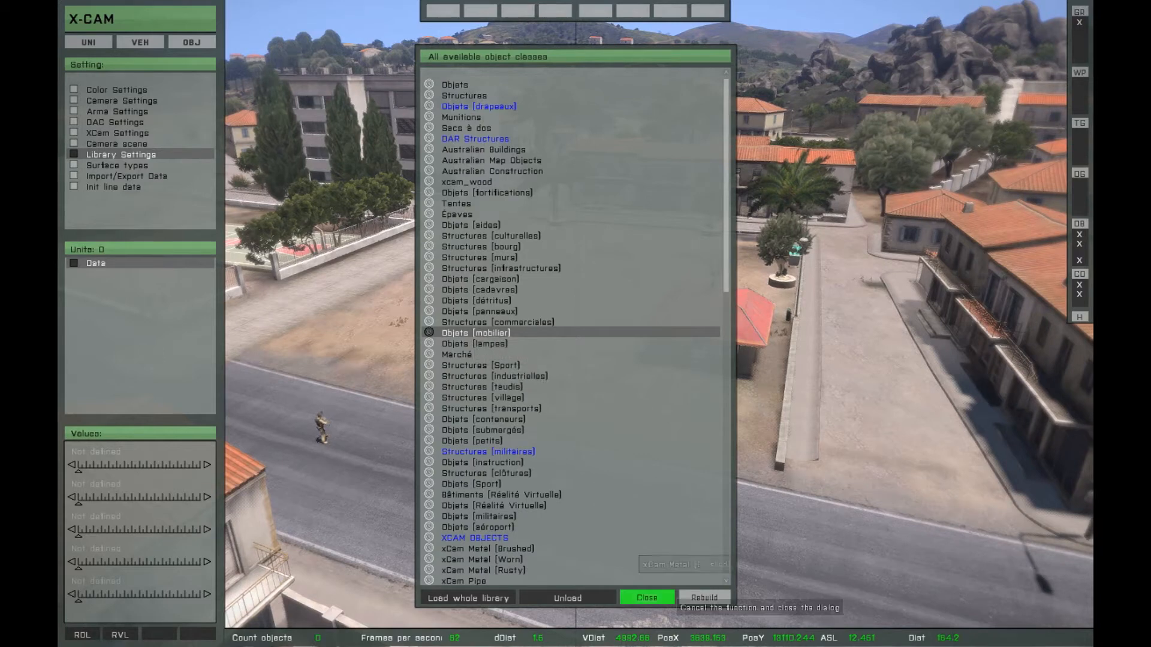
click(705, 598)
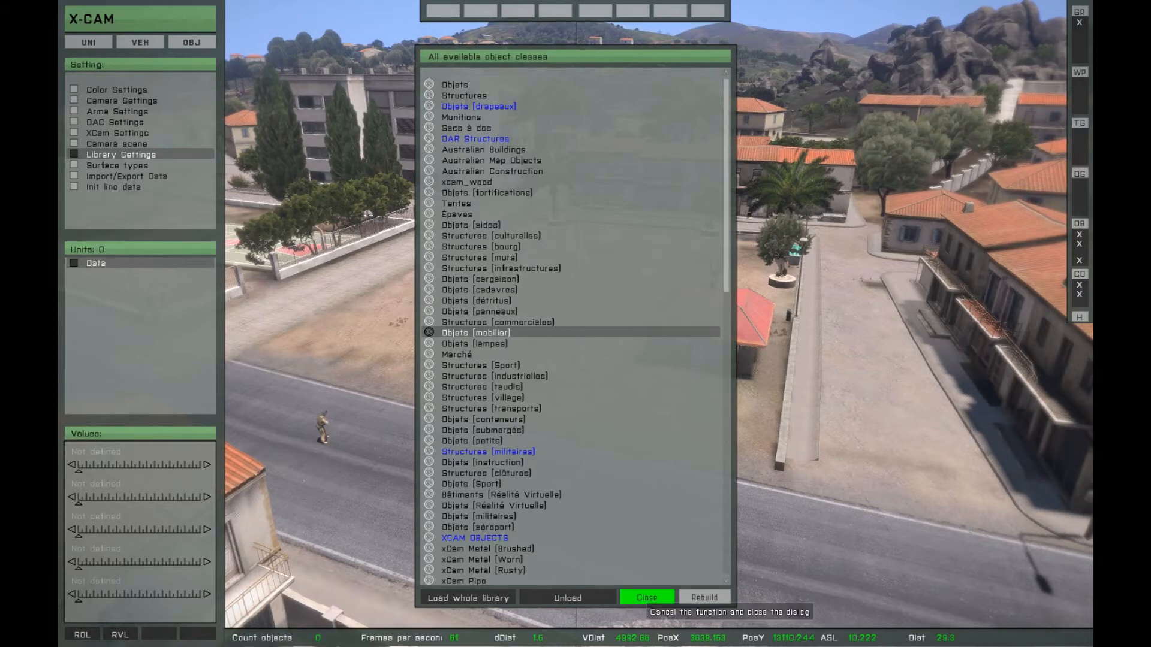
click(647, 598)
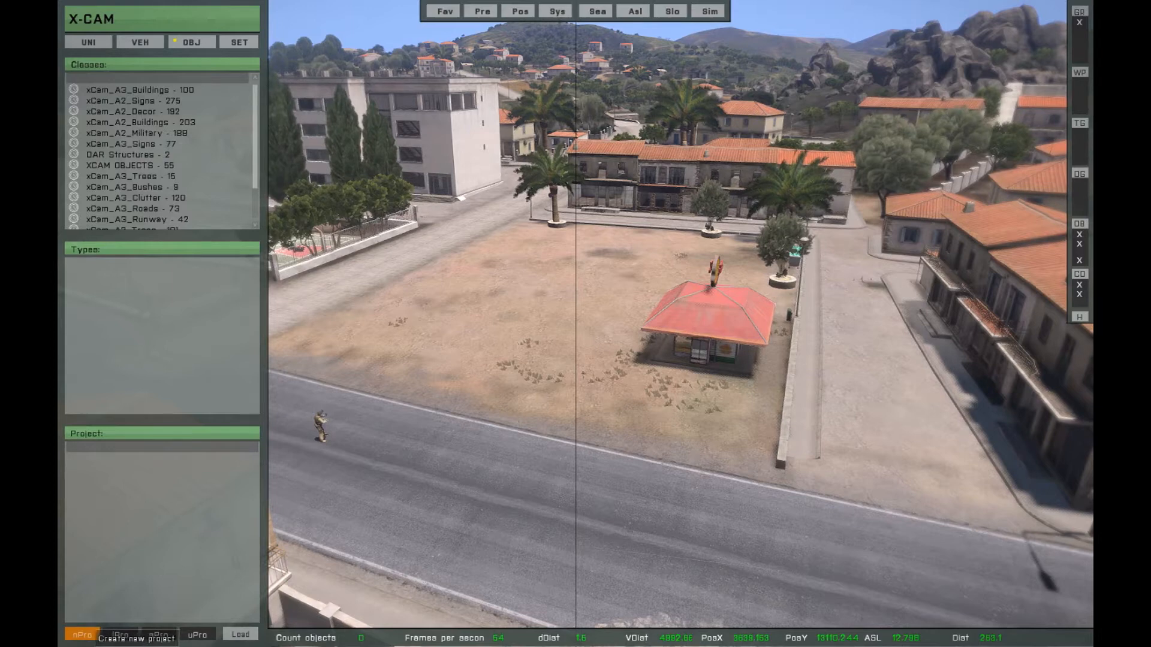
- Create a new X-CAM object project named TUTO and look through the object classes
click(82, 634)
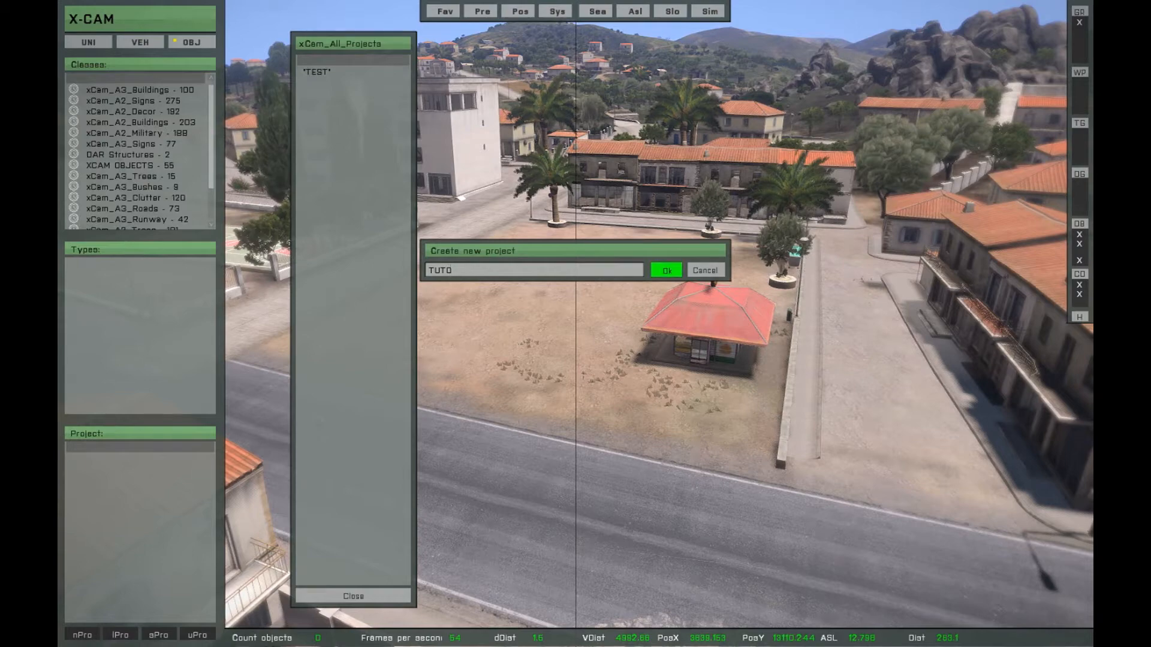
key(Return)
right_drag(360, 324, 588, 317)
scroll(162, 150, down, 3)
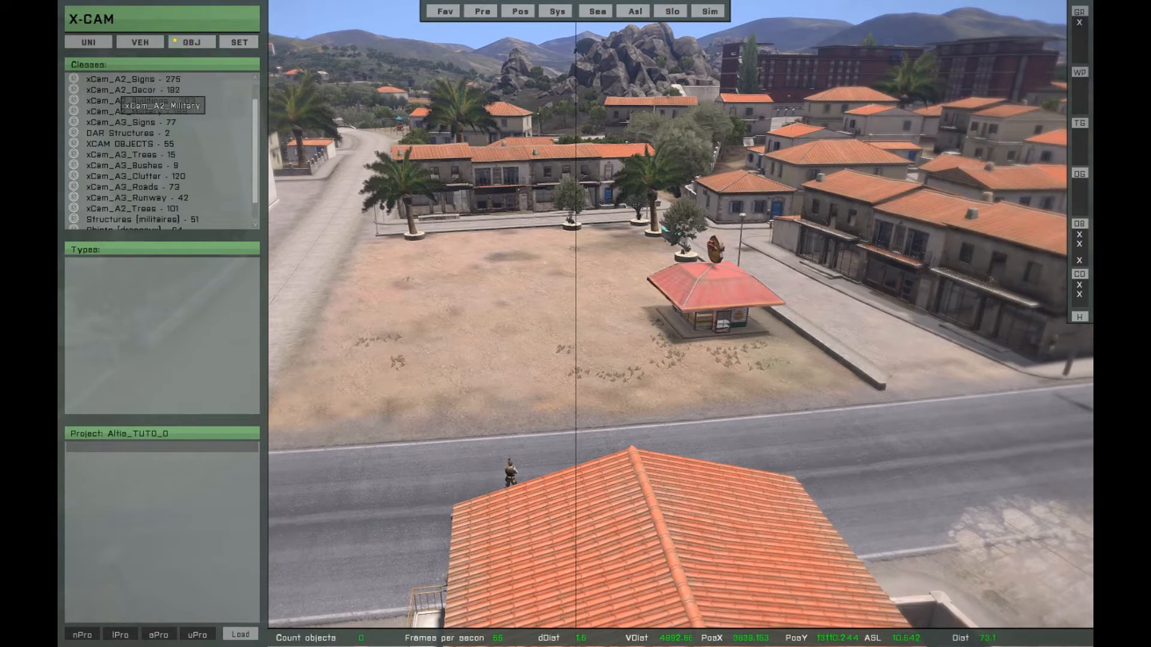
- Choose Land_Cargo_Tower_V3_F from the Structures (militaires) class as the object to place
click(137, 199)
scroll(153, 359, down, 5)
scroll(150, 372, down, 1)
click(154, 392)
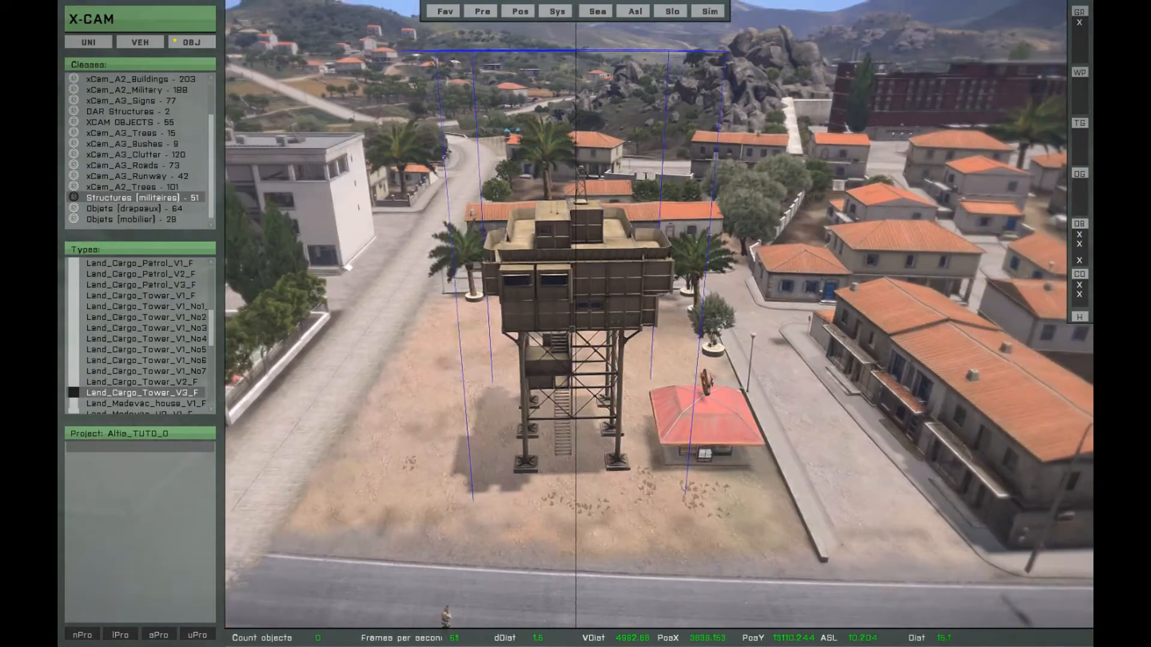
- Position the temporary cargo tower over the sandy square and adjust its placement from the attached camera
right_drag(499, 394, 509, 391)
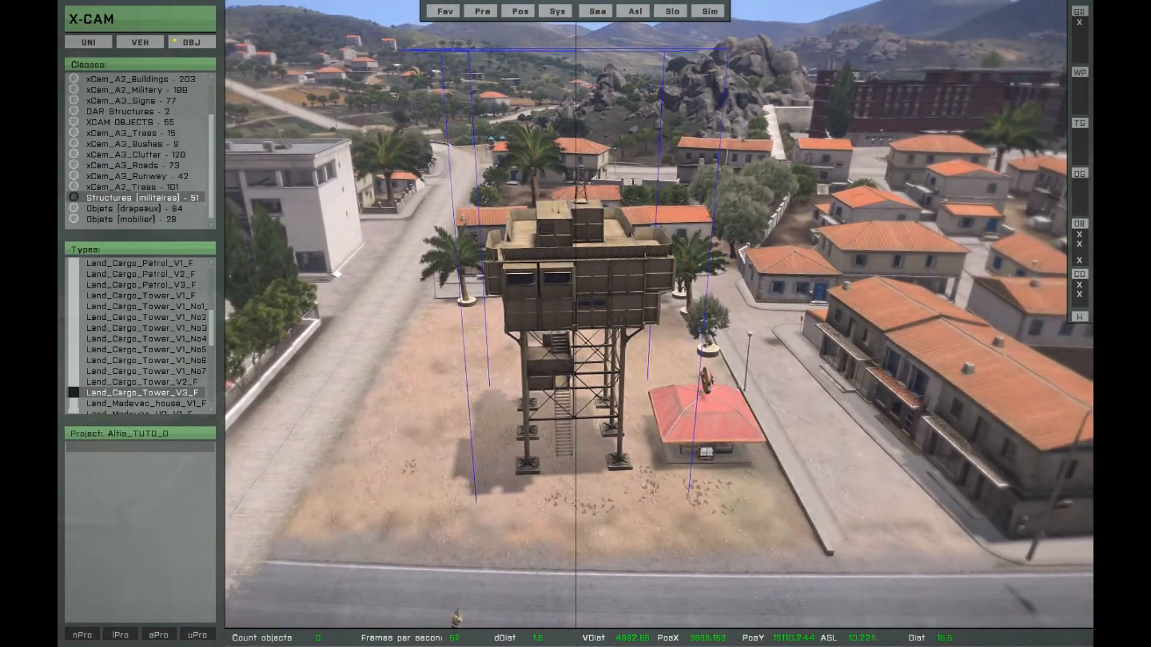
mouse_move(509, 391)
mouse_down()
mouse_move(513, 366)
mouse_move(474, 414)
mouse_move(512, 372)
mouse_move(471, 367)
mouse_move(510, 414)
mouse_move(480, 380)
mouse_move(500, 383)
mouse_up()
right_drag(500, 382, 590, 398)
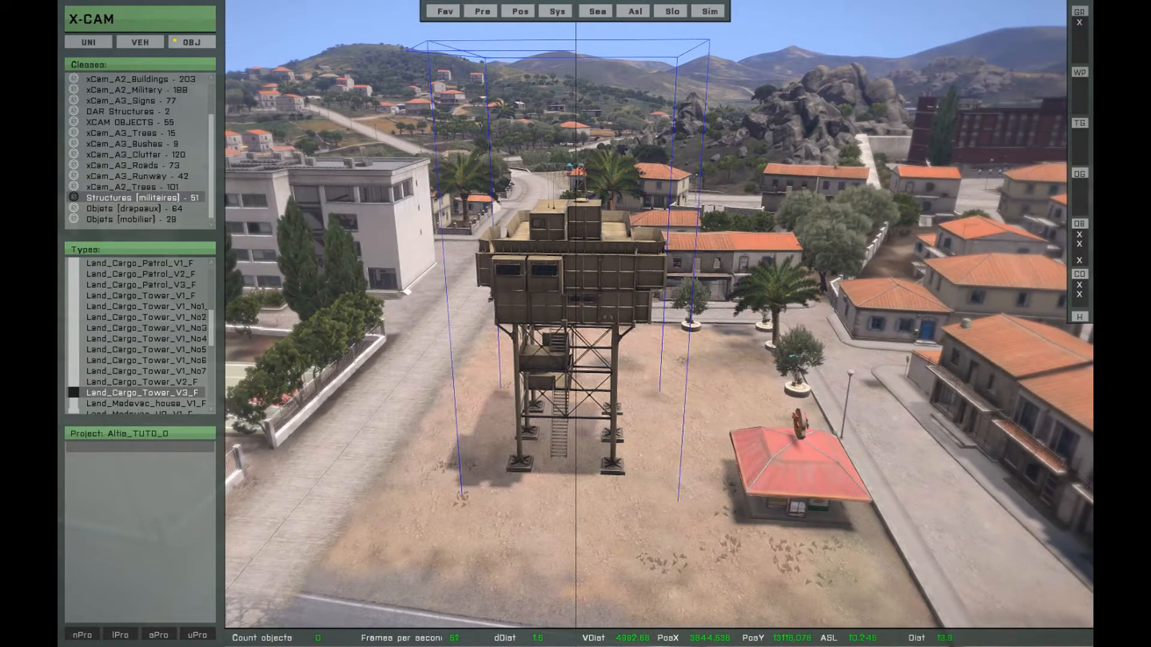
scroll(567, 348, down, 5)
scroll(567, 348, down, 3)
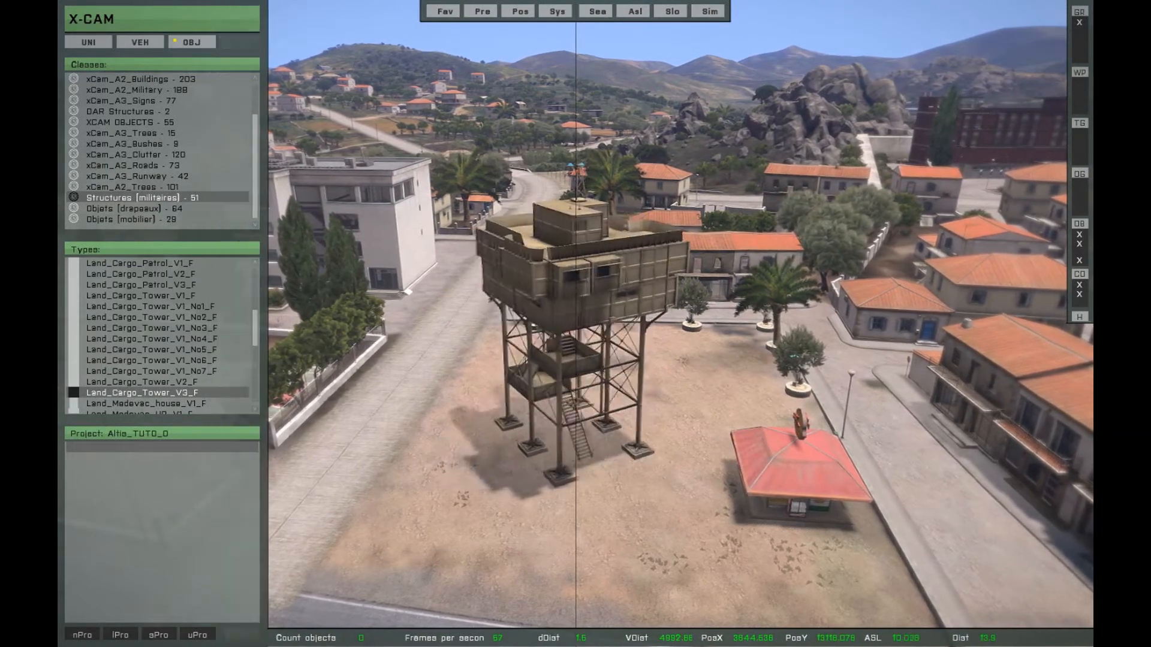
scroll(566, 348, up, 3)
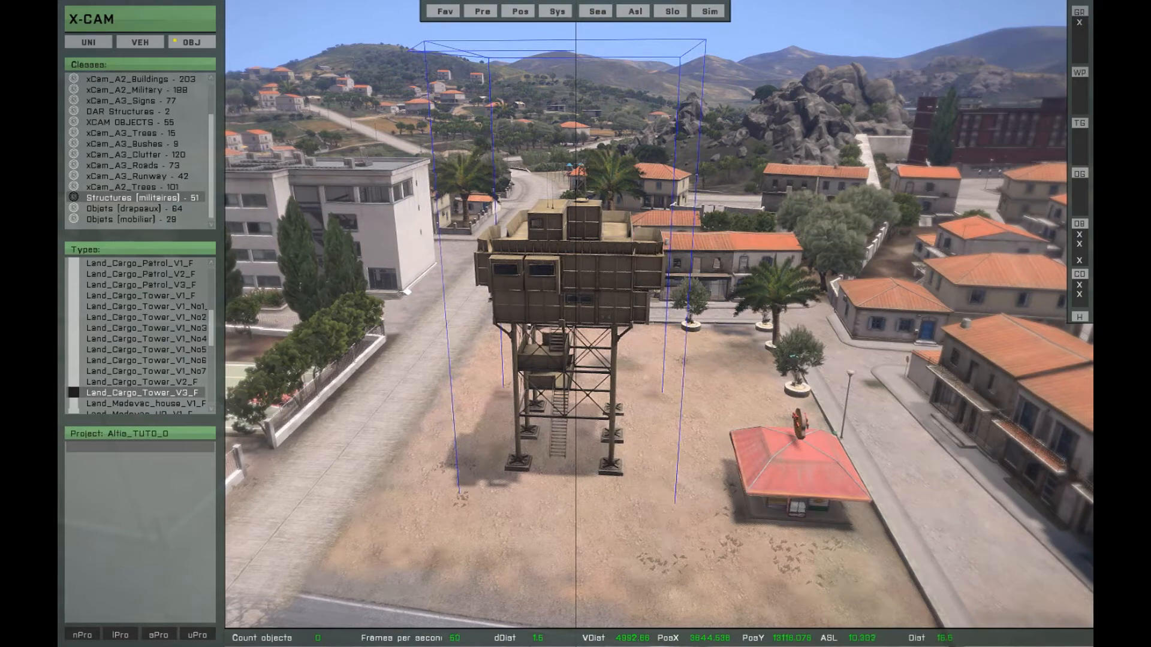
- Adjust the camera height around the temporary cargo tower and place the tower on the sandy square in the TUTO project
key(space)
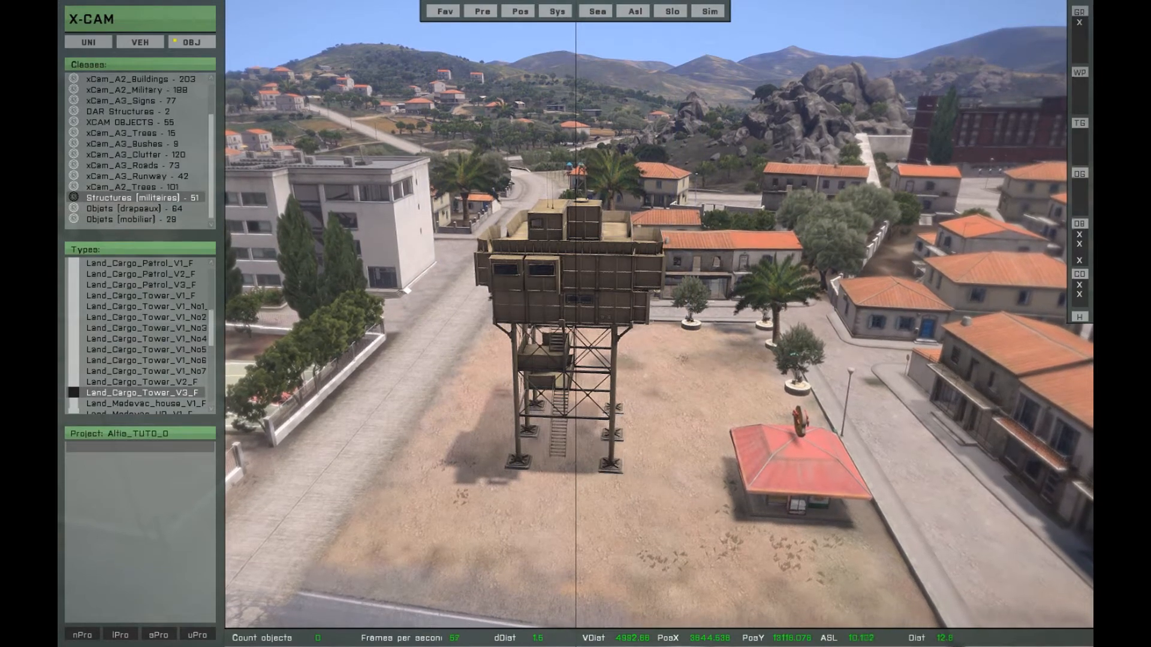
key(space)
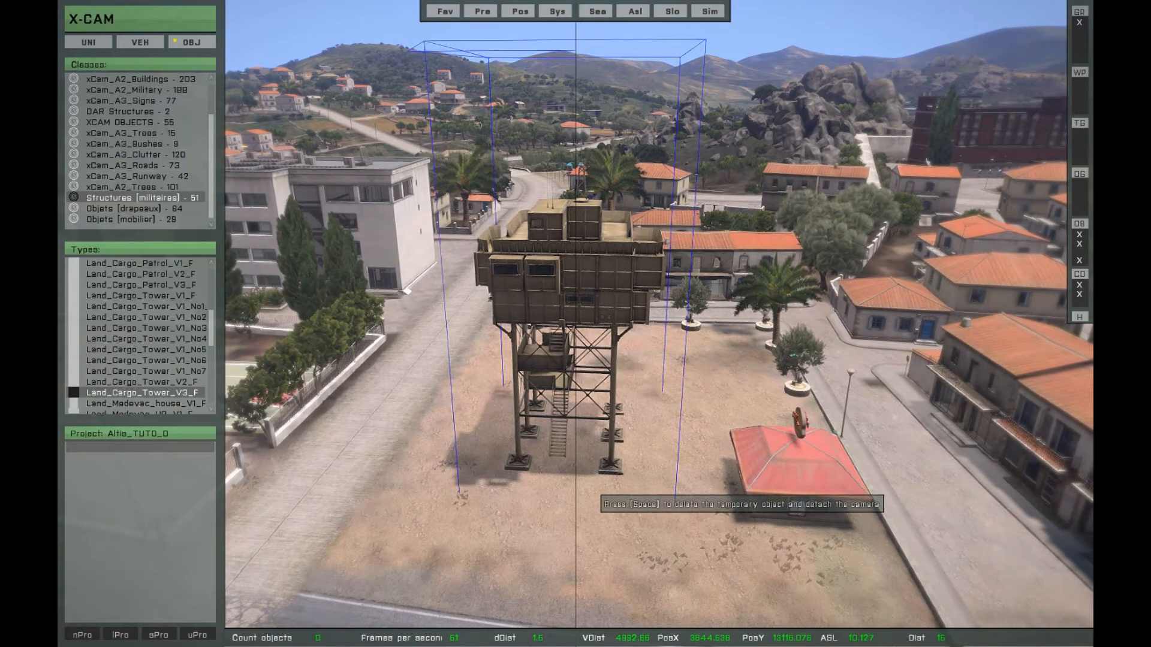
key(z)
key(q)
key(z)
key(q)
key(z)
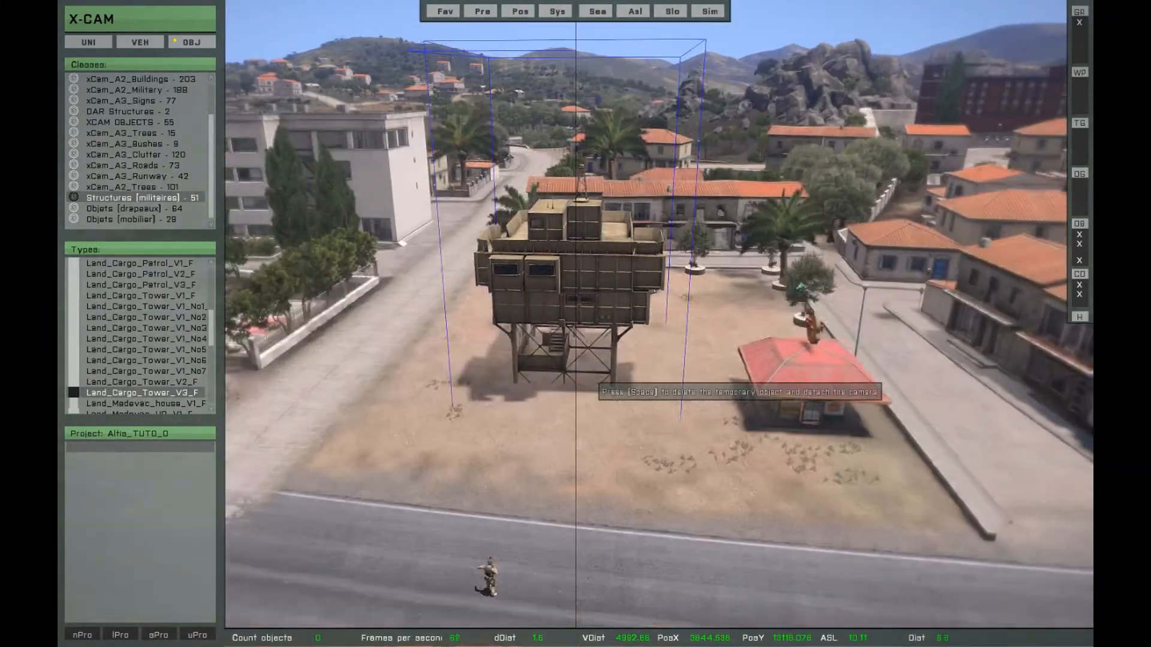
key(q)
key(q)
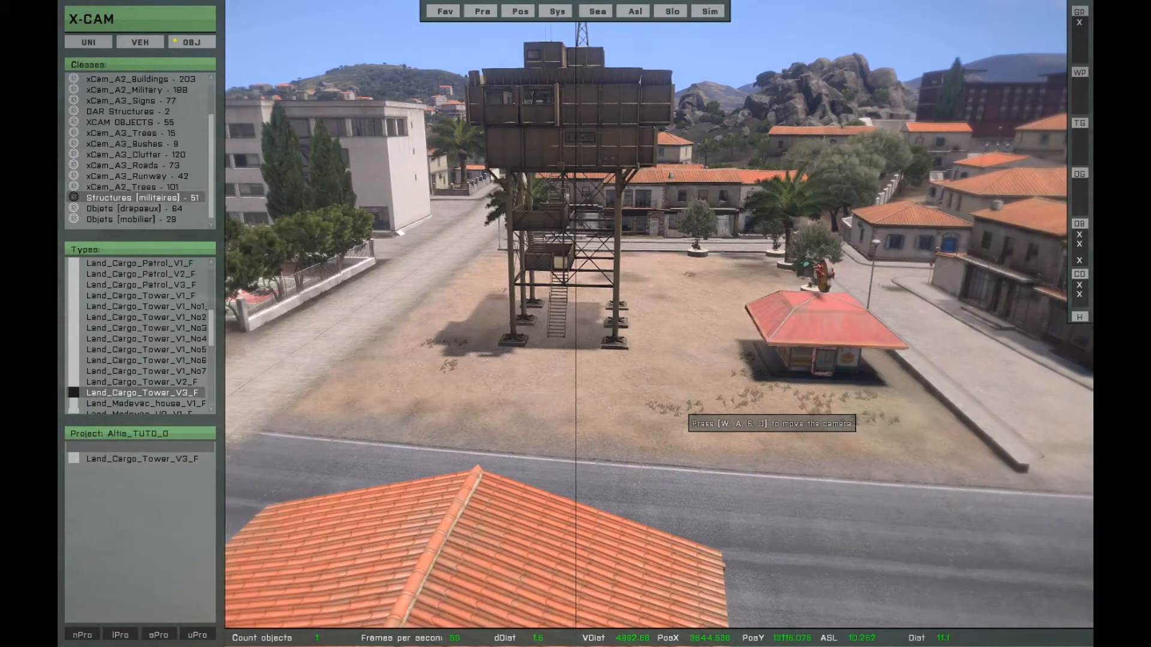
- Fly the camera around the placed cargo tower to examine it from several sides
key(a)
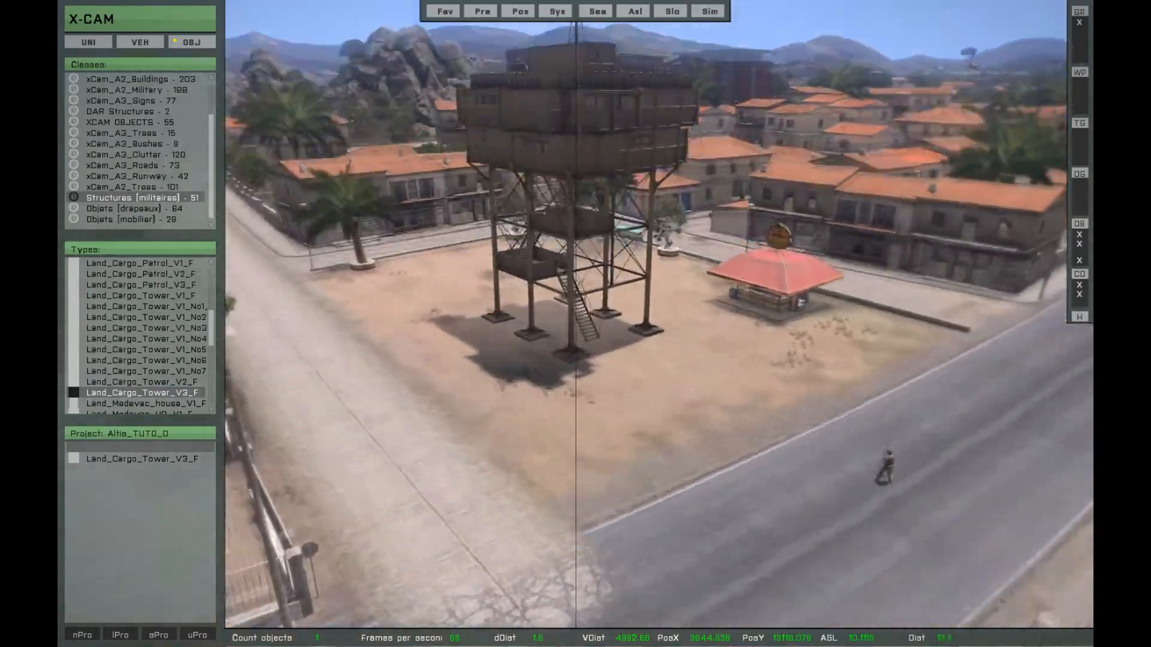
key(w)
key(a)
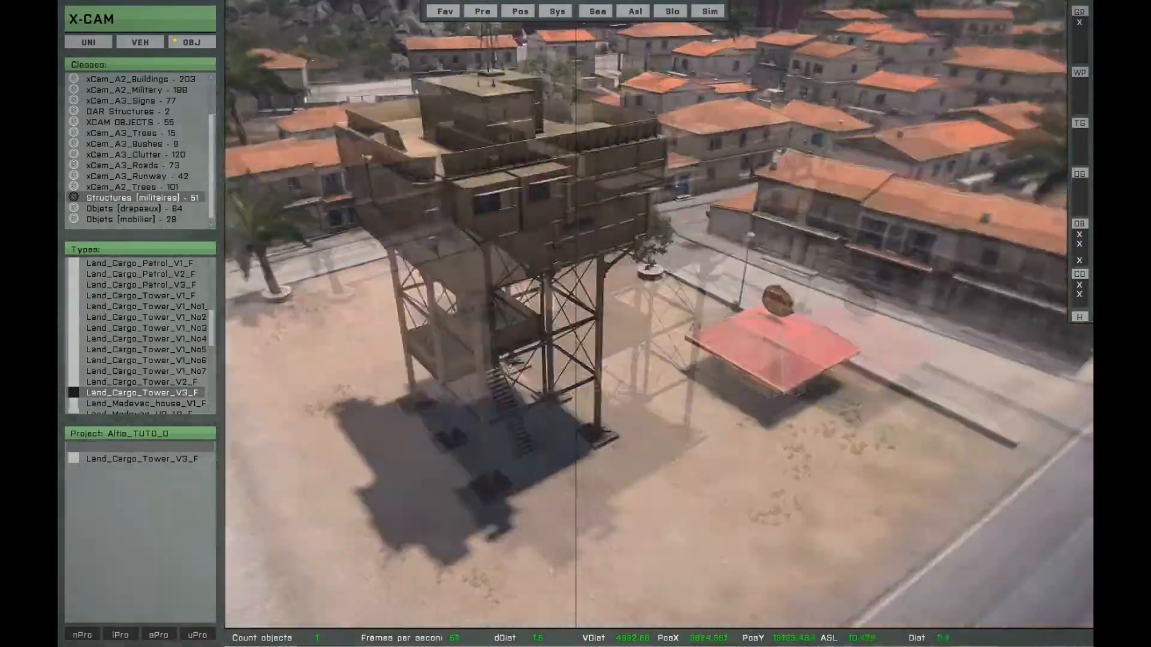
key(w)
key(d)
key(a)
key(w)
key(d)
key(s)
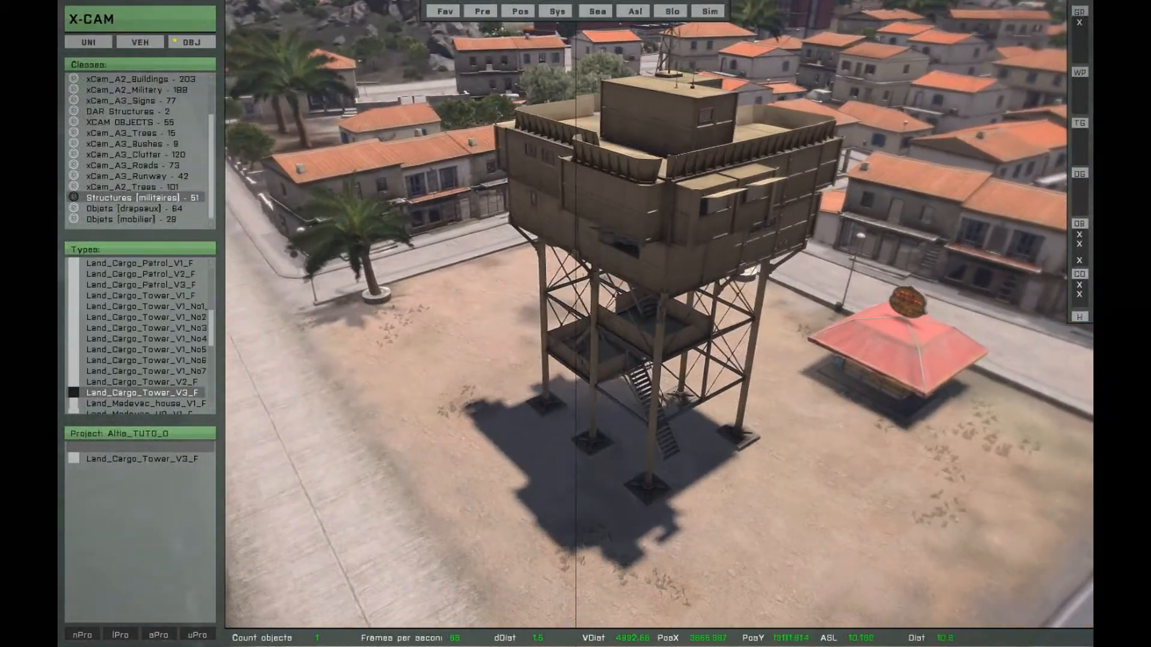
- Attach the camera to the placed cargo tower, orbit around it and release the tower
key(z)
key(q)
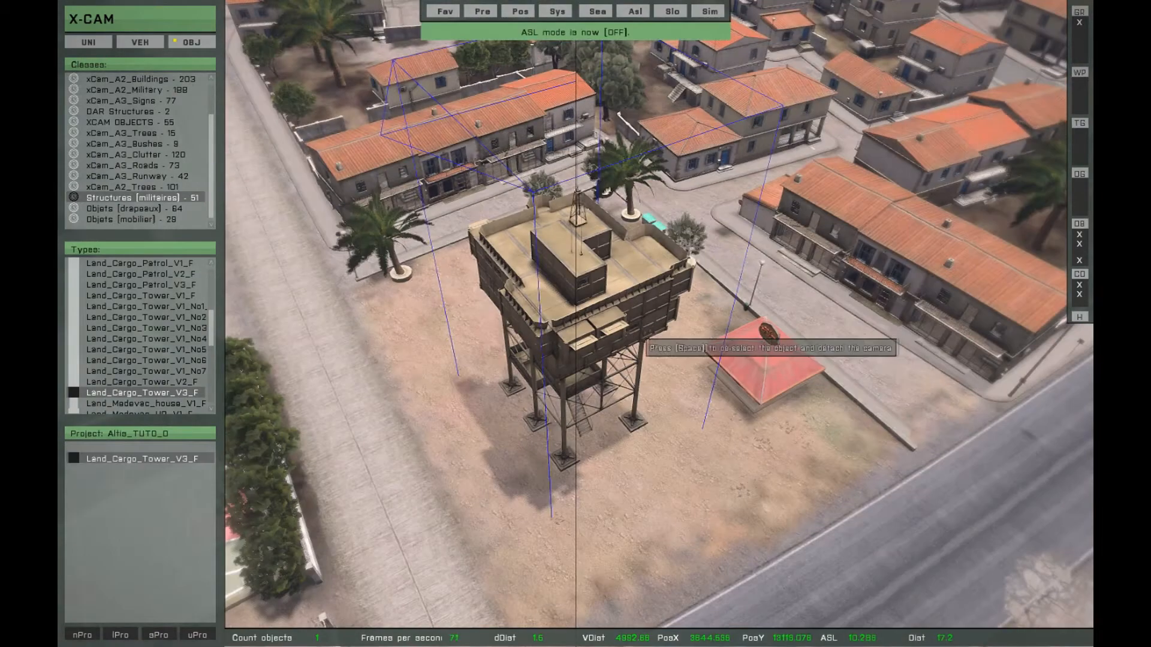
key(d)
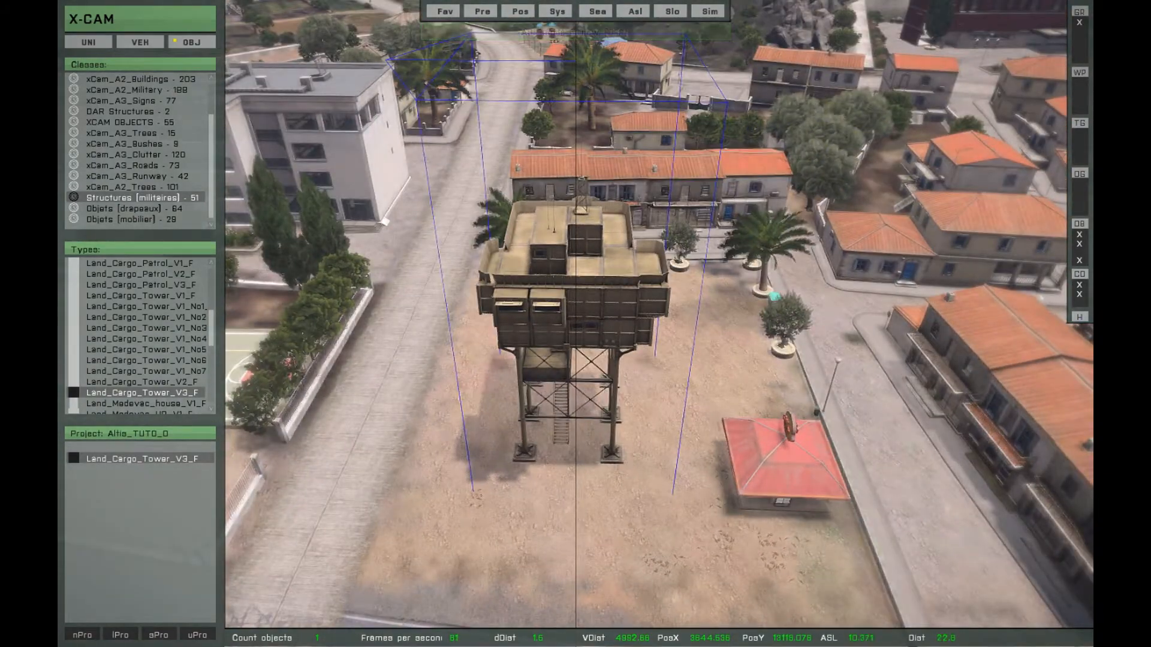
key(space)
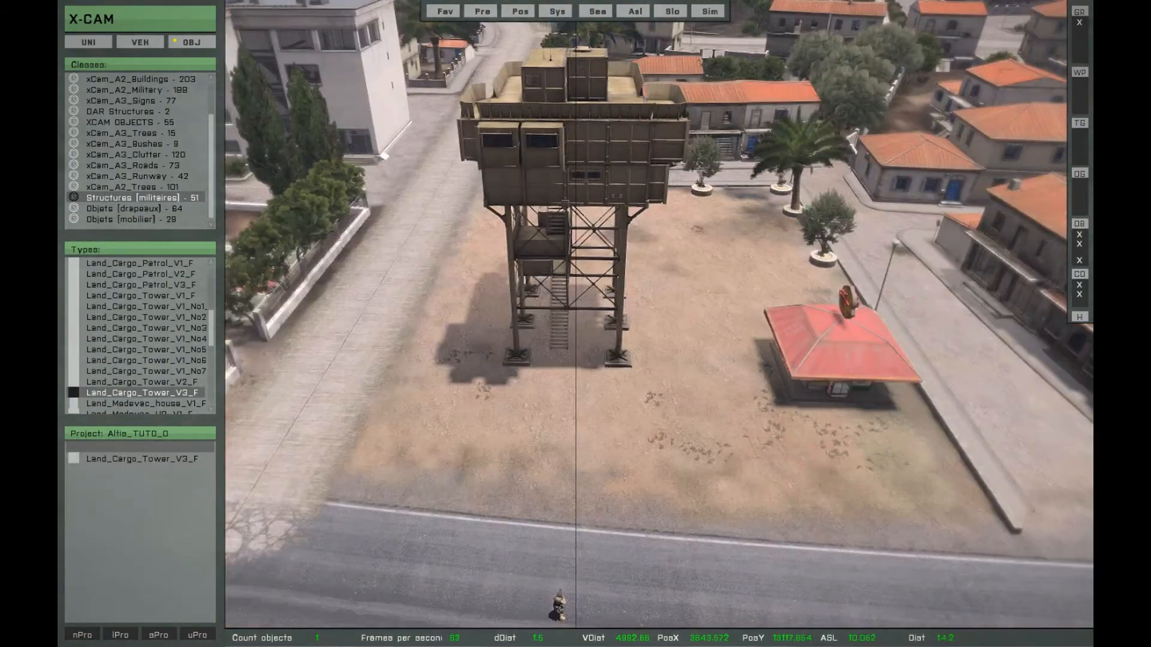
- Select the placed cargo tower again, shift it on the sandy square and detach the camera from it
double_click(603, 188)
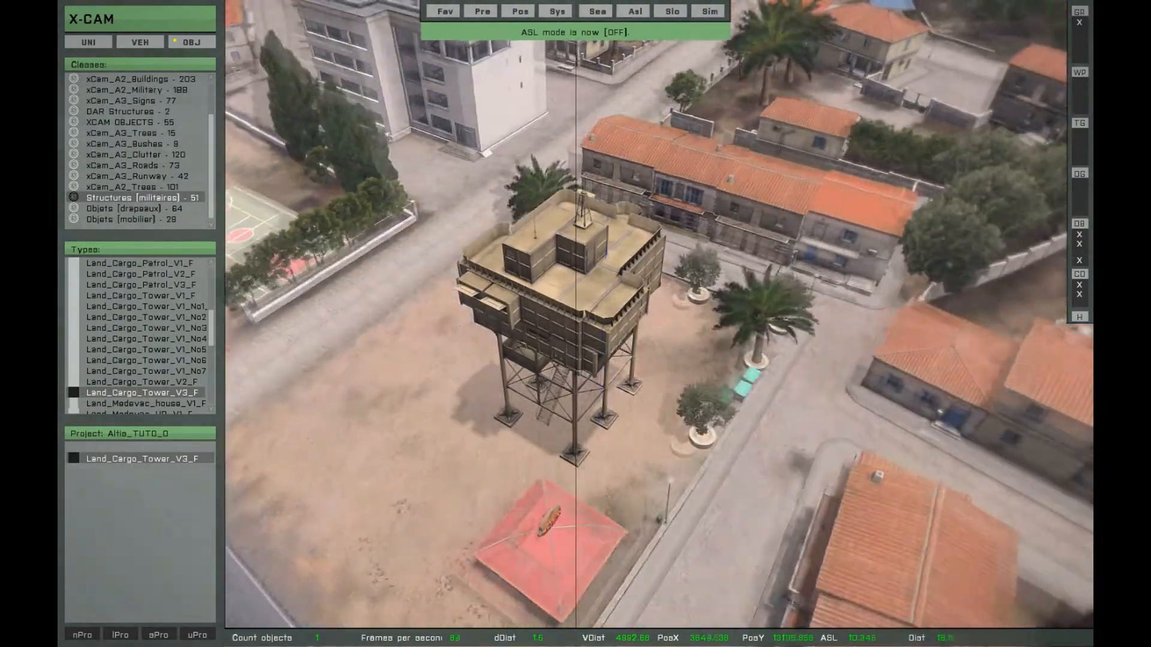
key(s)
key(w)
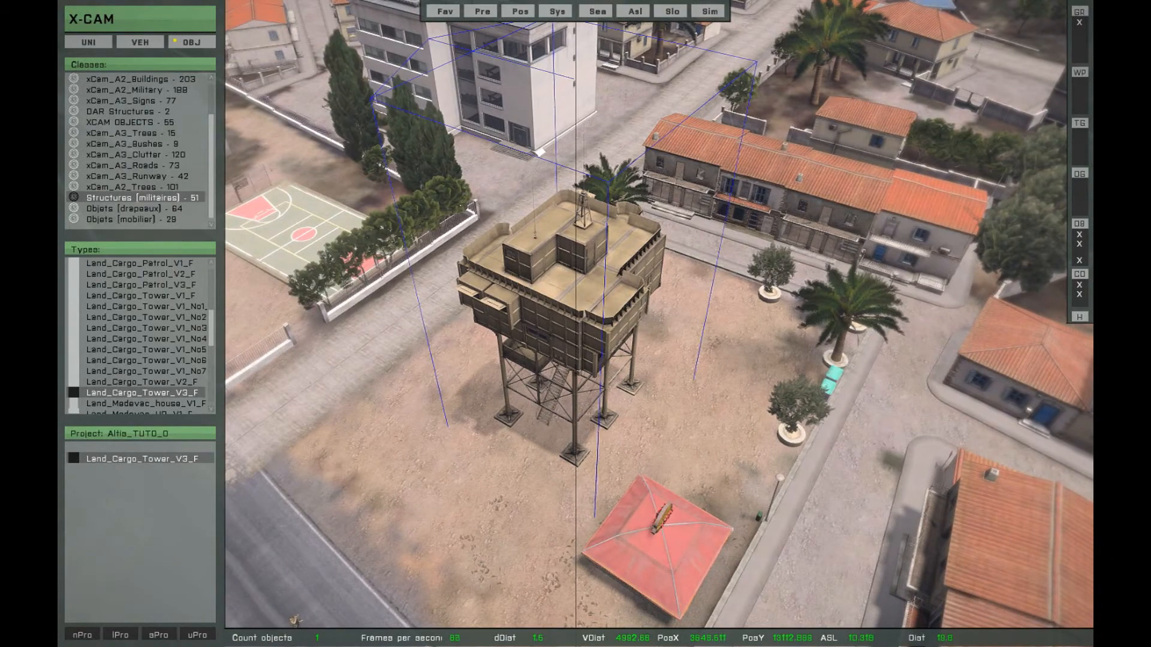
key(space)
key(a)
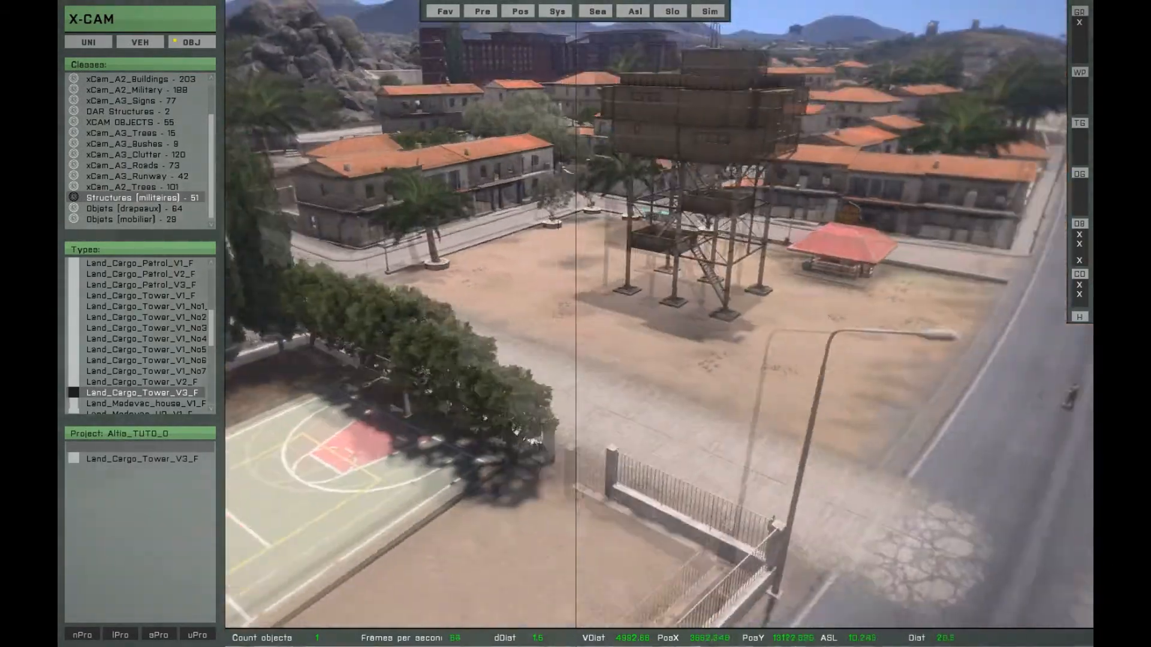
key(d)
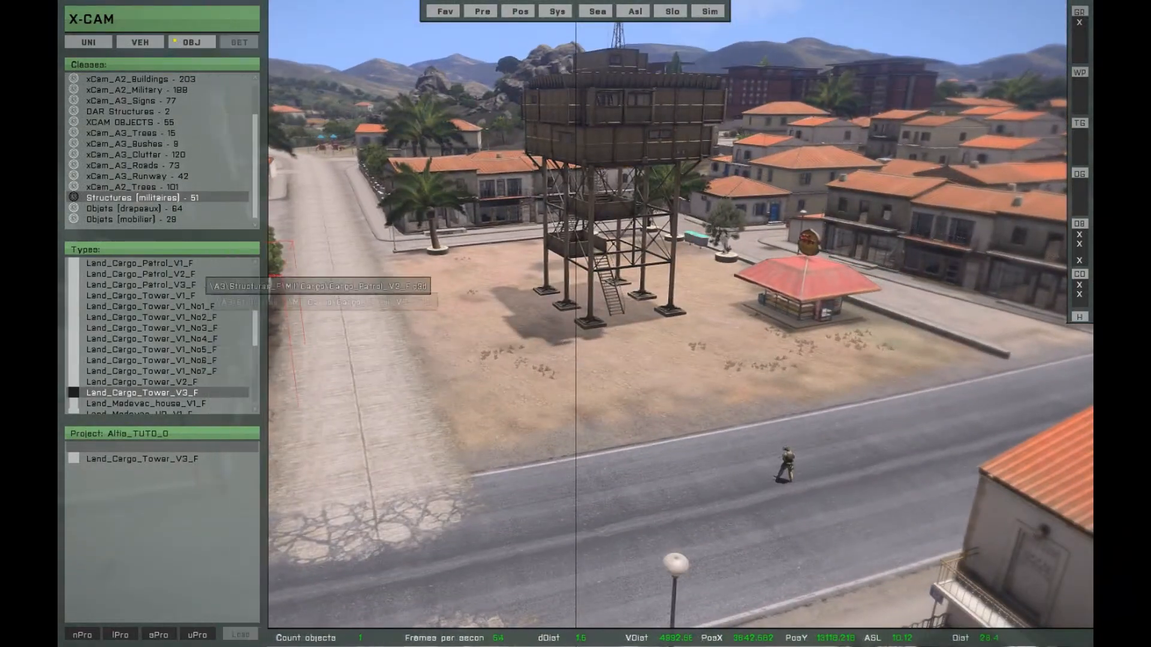
- Look through the tree classes and pick xcam_t_PinusS1s_F and xcam_t_QuercusIR2s_F from xCam_A3_Trees as temporary objects
click(157, 188)
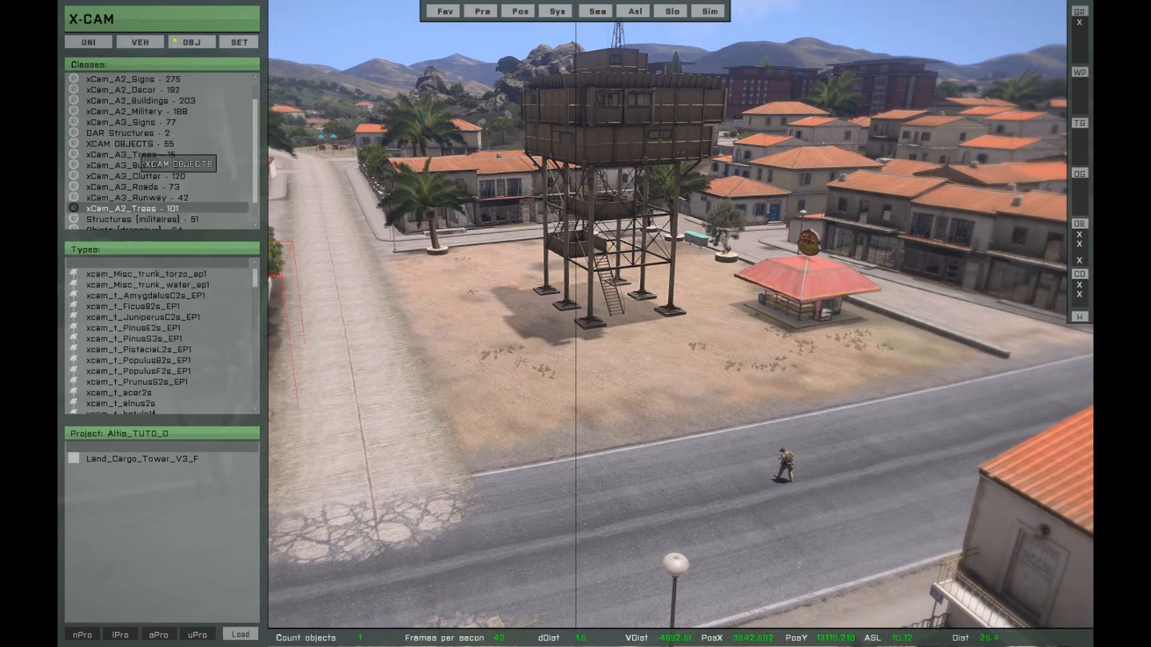
scroll(163, 104, up, 2)
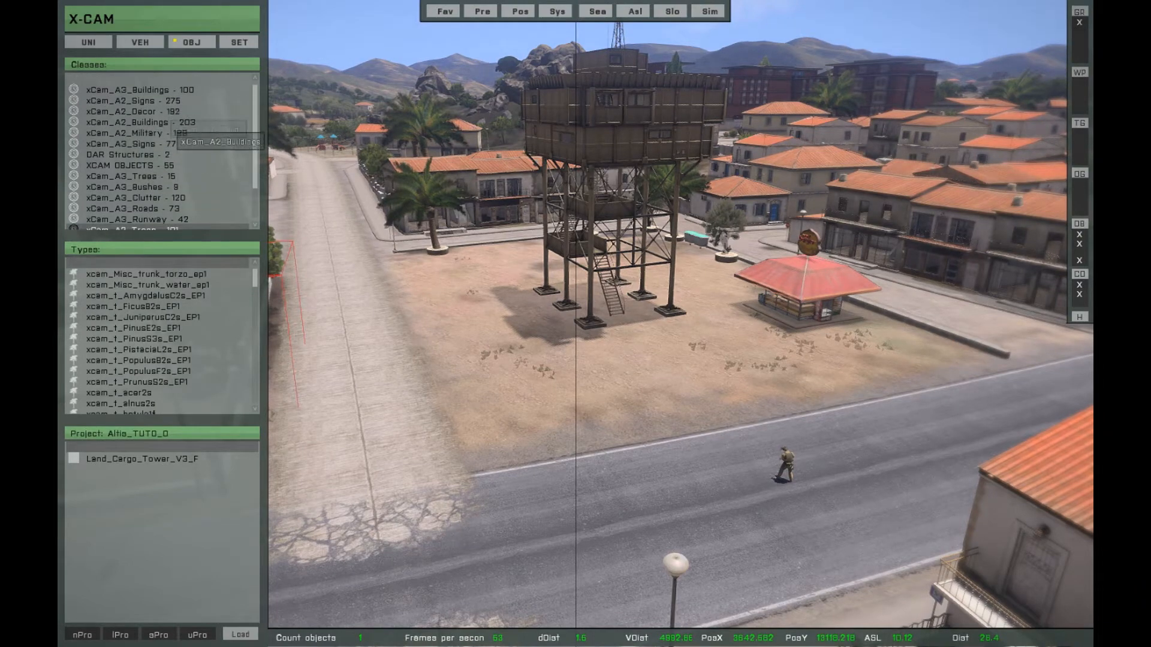
click(168, 176)
click(138, 350)
scroll(138, 350, down, 1)
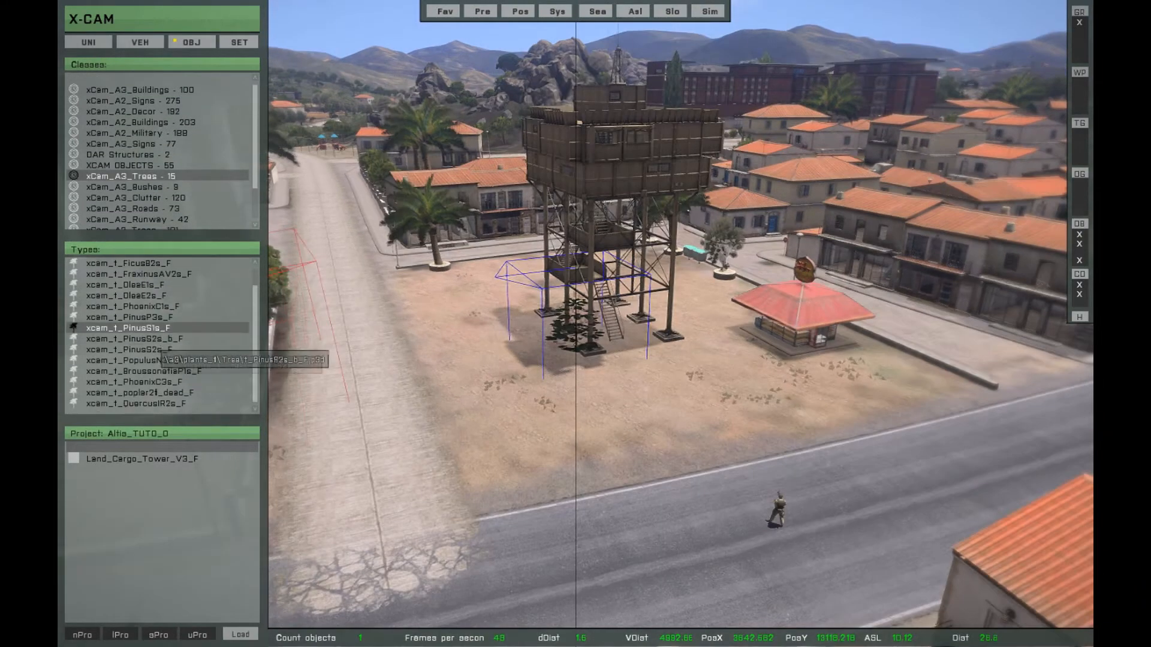
click(143, 402)
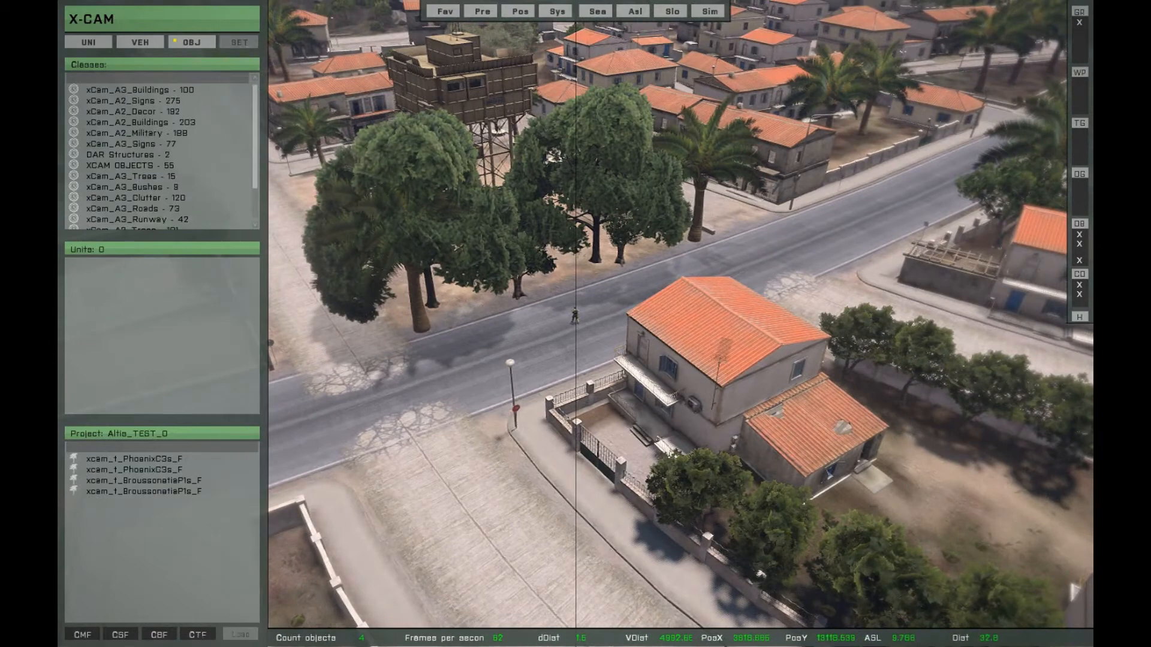
- Set the project button definitions to Definition File and close the definitions list
click(240, 634)
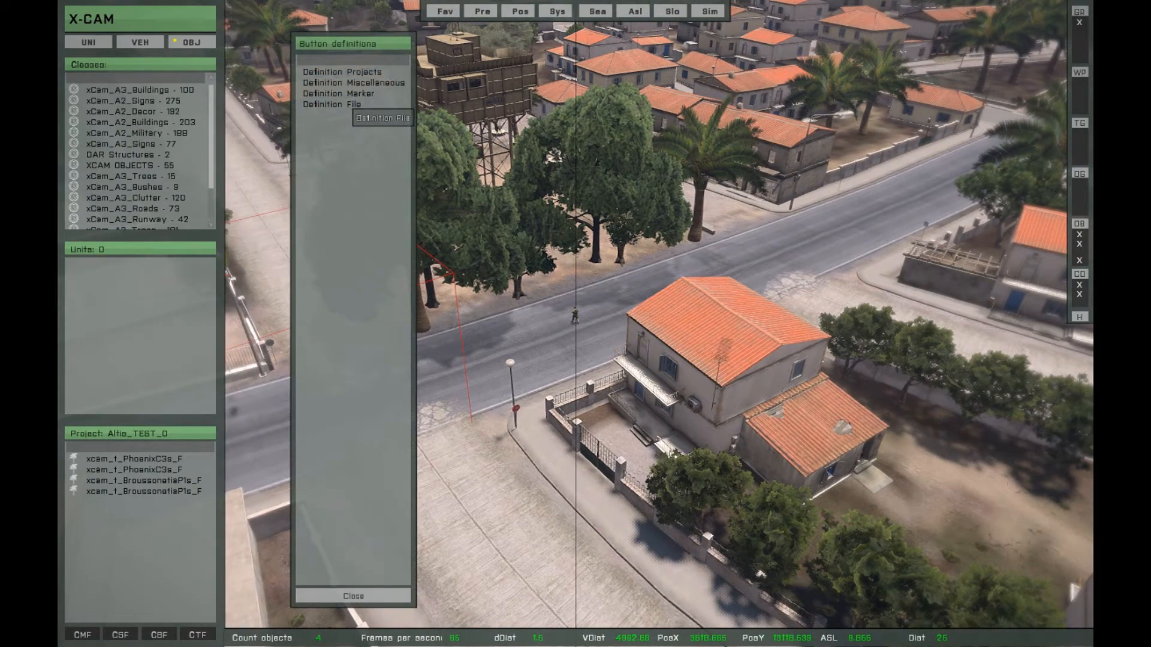
click(346, 105)
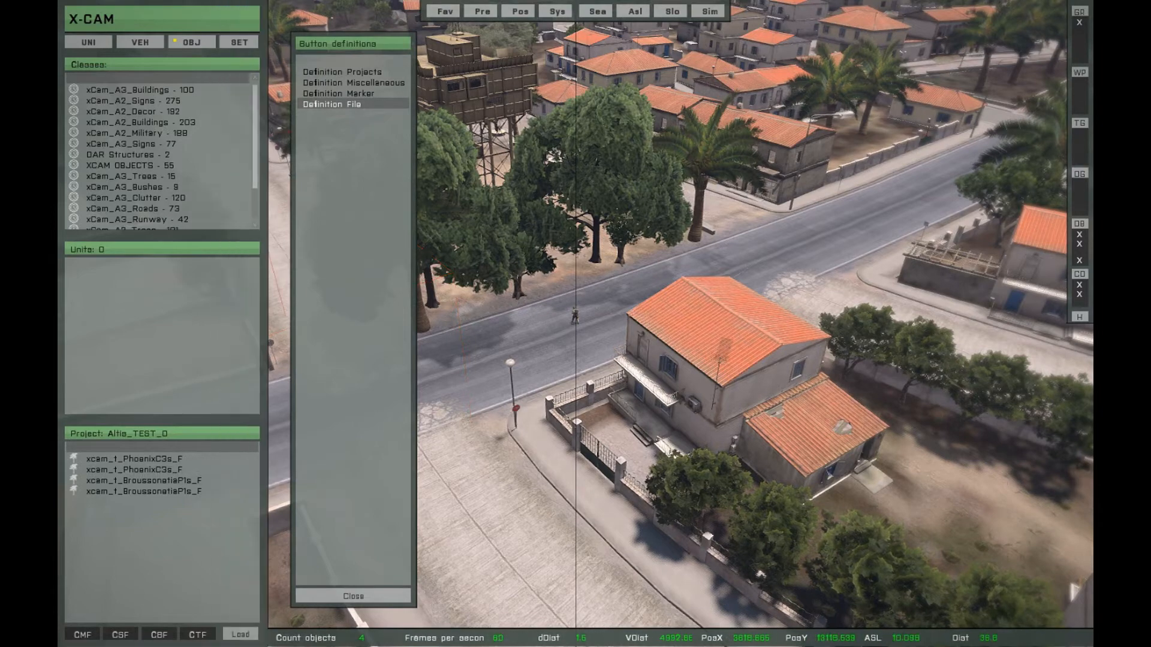
click(353, 596)
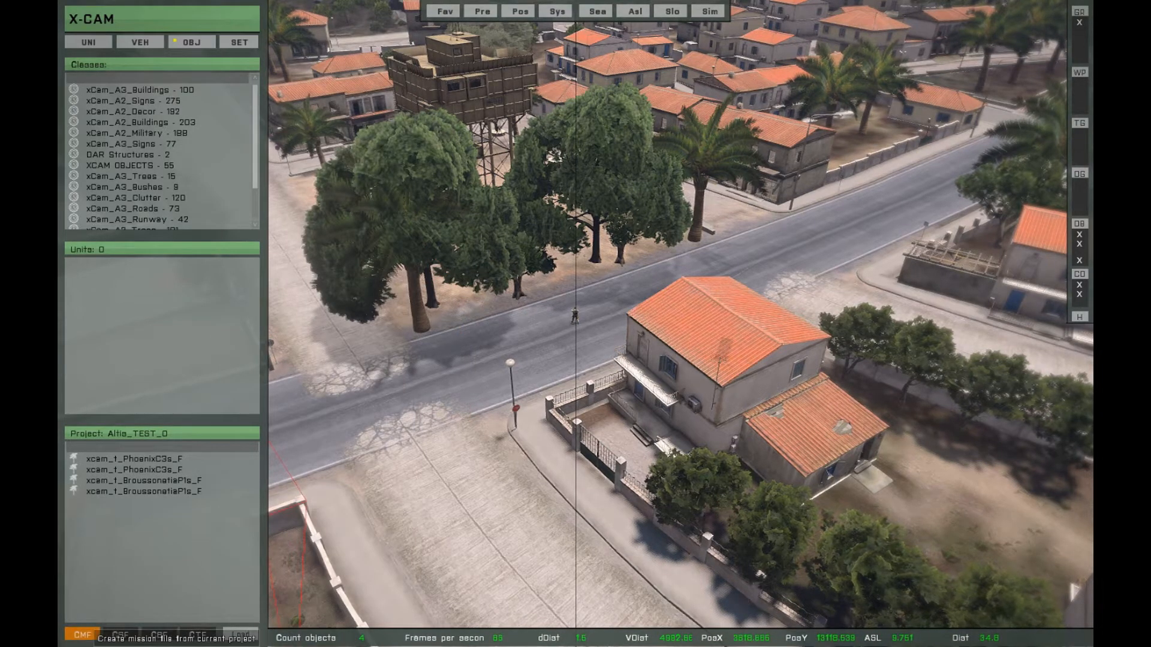
- Export the Altis_TEST project as a mission file with enablesimulation 'false' for each object and allow the file to be written
click(82, 635)
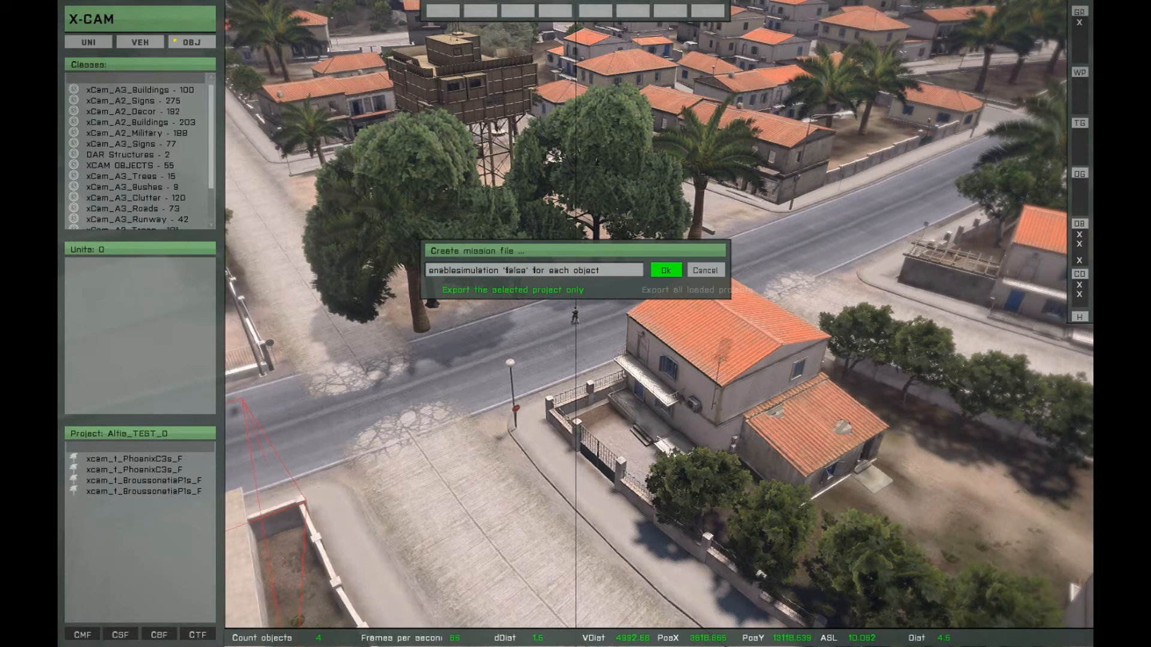
key(Return)
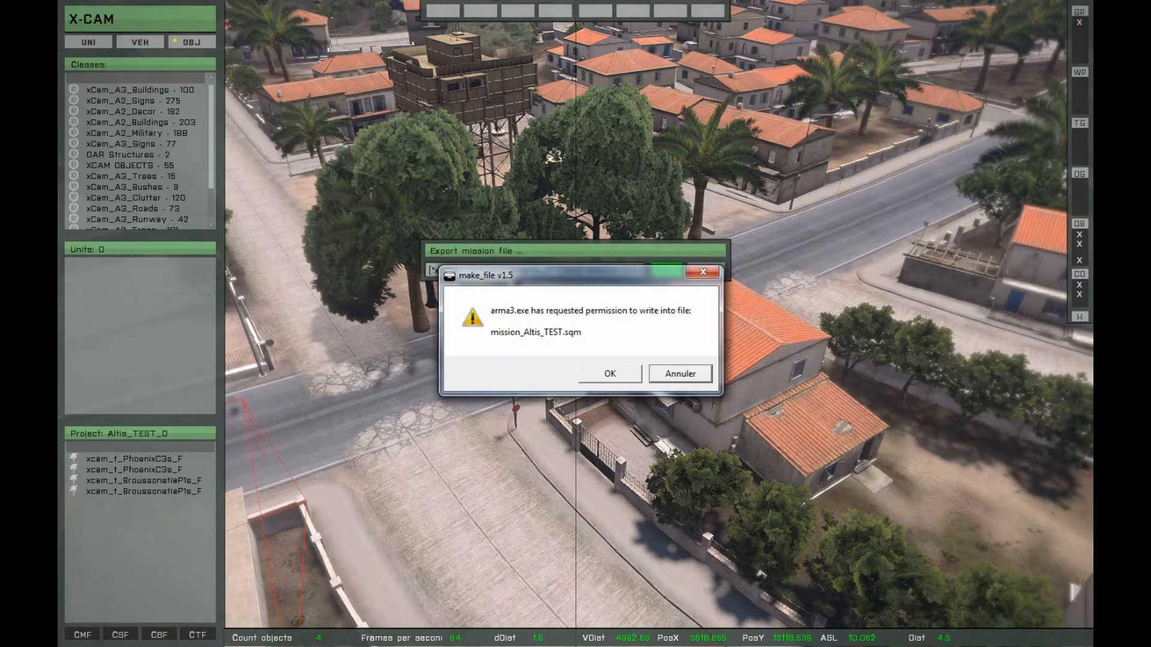
key(Return)
key(Return)
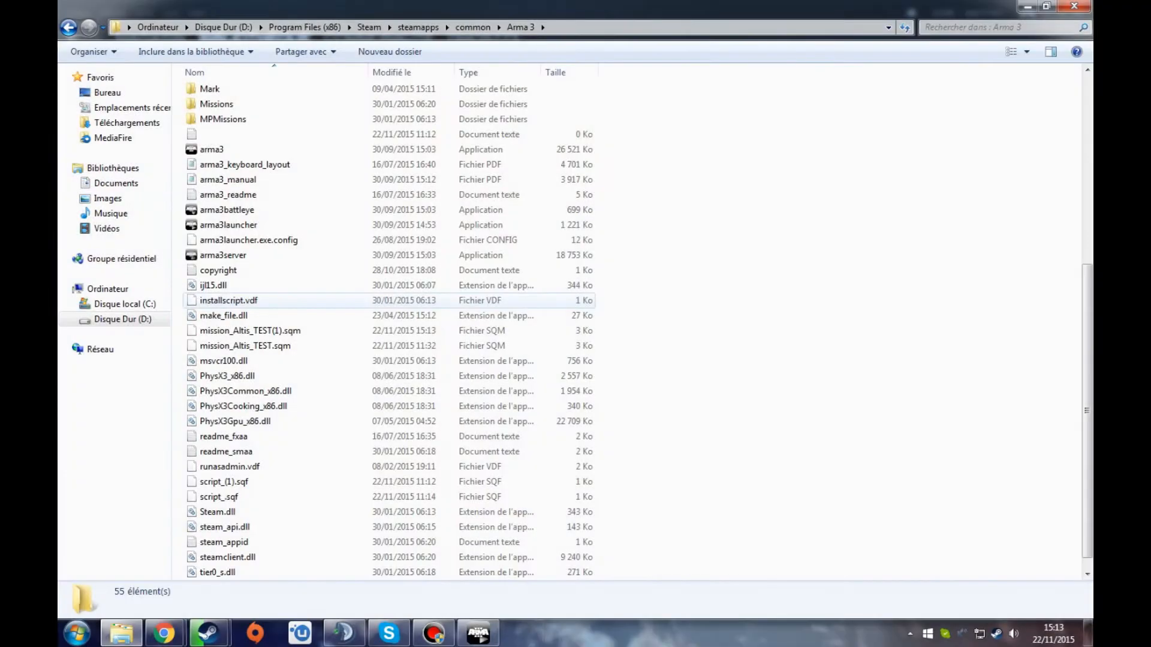
- Locate the exported mission_Altis_TEST(1).sqm in the Arma 3 folder and look through the surrounding files
click(252, 330)
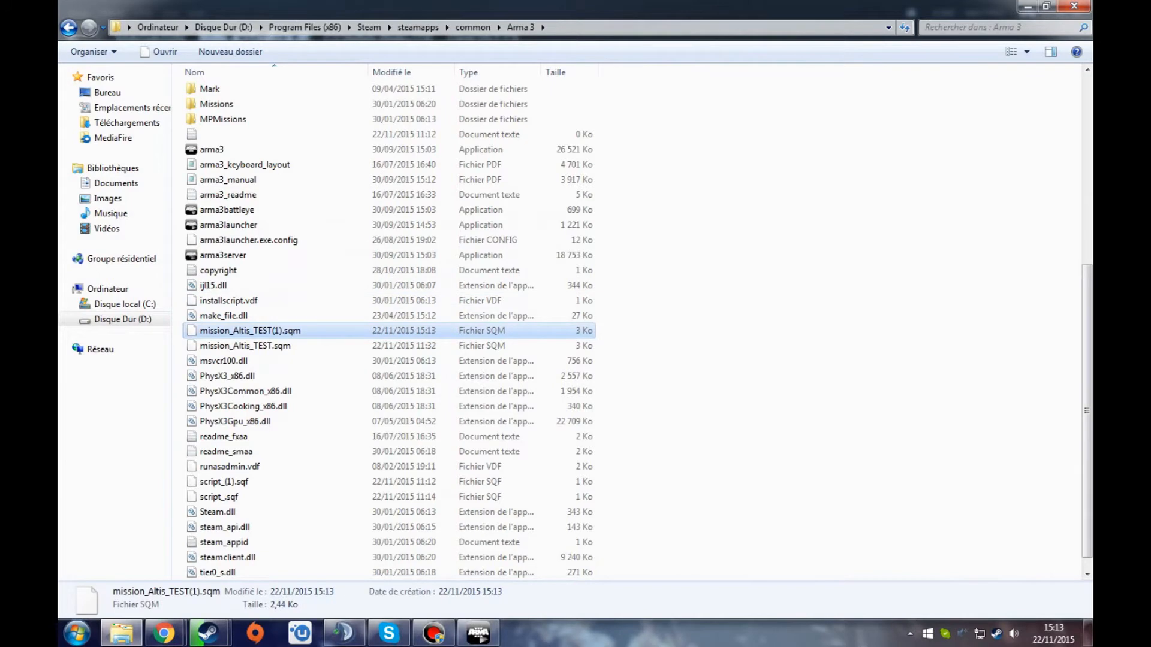
scroll(270, 240, up, 7)
scroll(300, 179, down, 6)
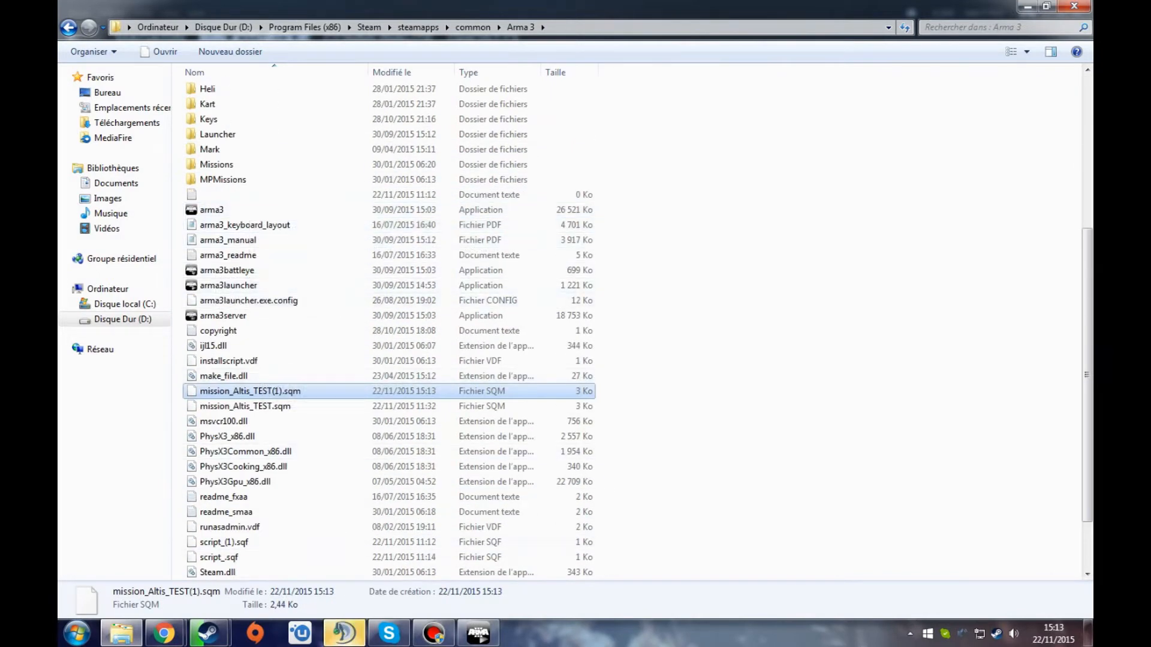
scroll(293, 222, up, 4)
scroll(293, 222, down, 6)
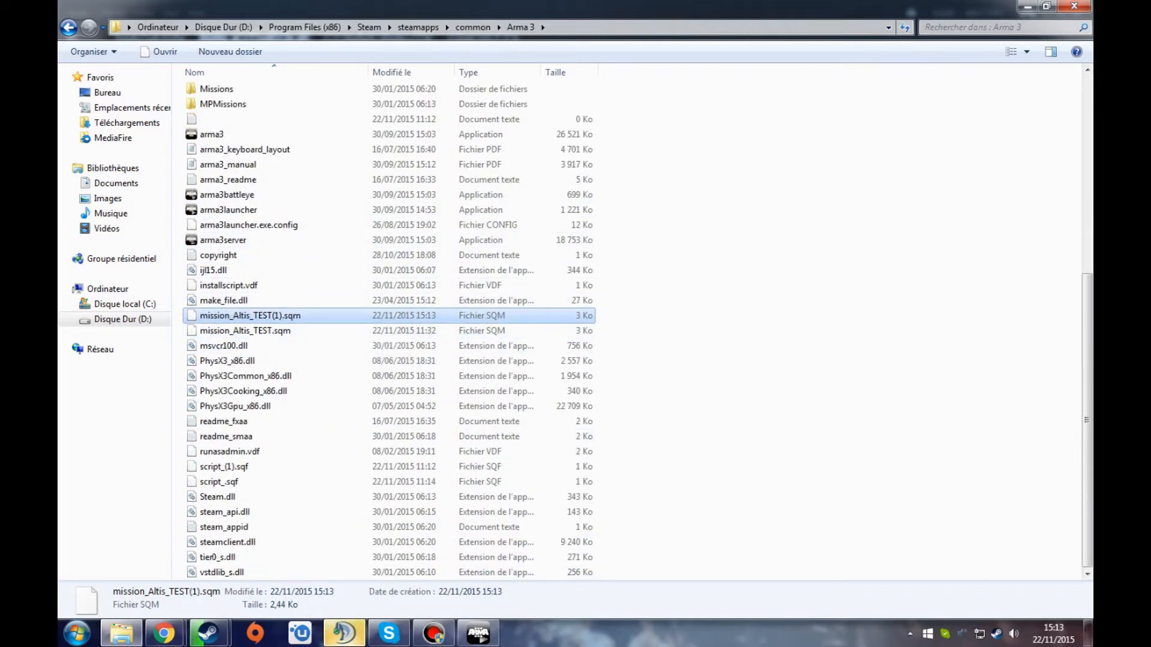
- Open mission_Altis_TEST(1).sqm in Notepad++, examine its mission classes and exported object entries, and close the editor
right_click(314, 316)
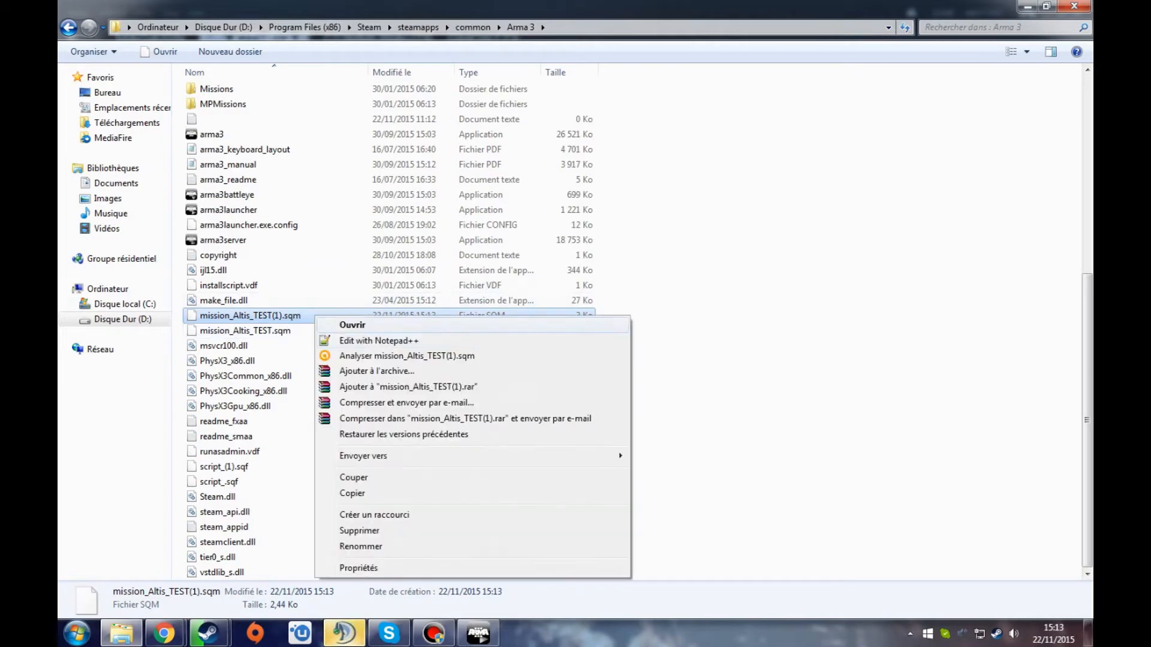
click(378, 340)
scroll(575, 329, down, 9)
scroll(576, 330, up, 8)
scroll(576, 330, down, 8)
scroll(576, 329, up, 9)
scroll(576, 329, down, 11)
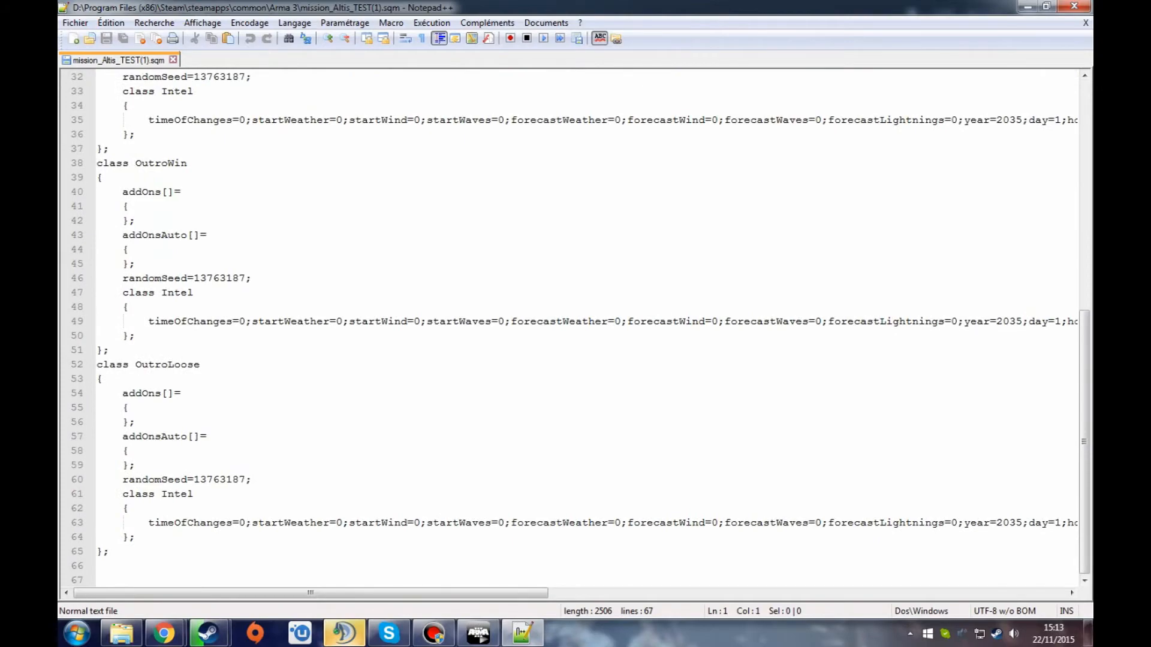
scroll(575, 330, up, 10)
click(1075, 6)
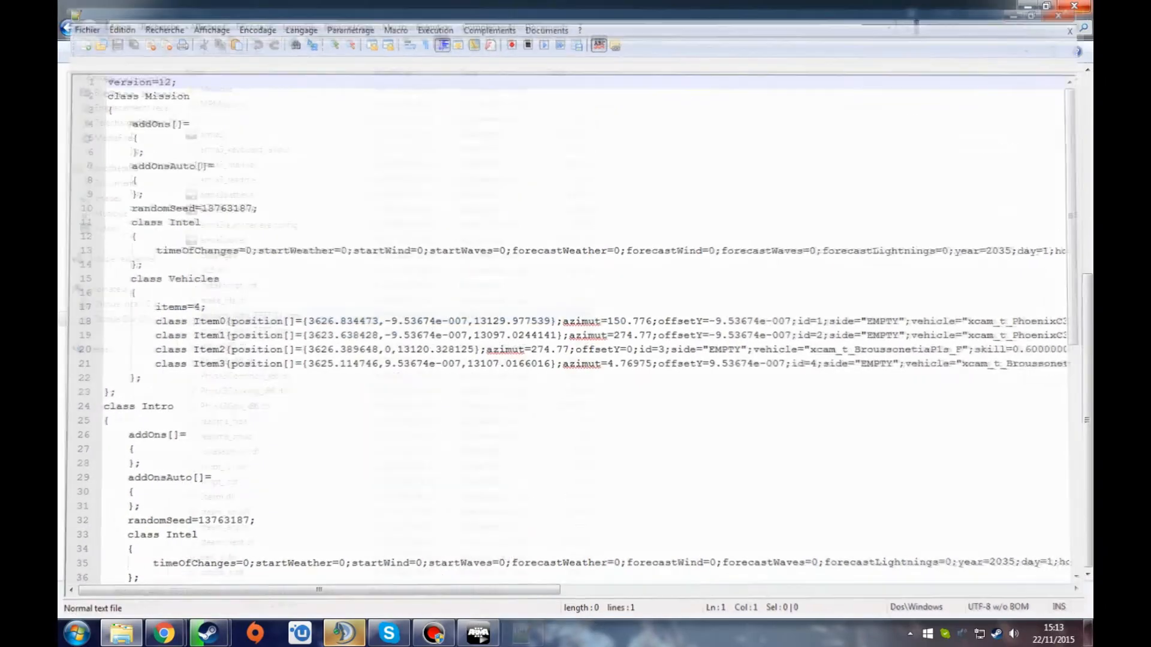
- Copy mission_Altis_TEST(1).sqm from the Arma 3 folder, and close the Steam window and the Arma 3 launcher
right_click(239, 319)
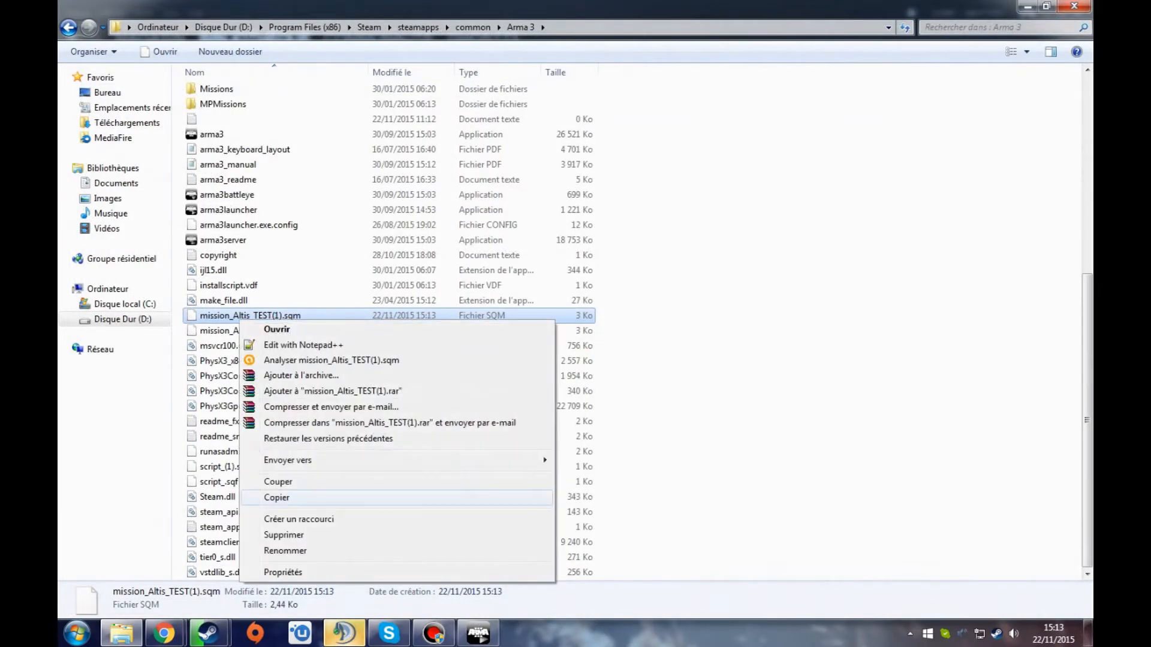
click(277, 498)
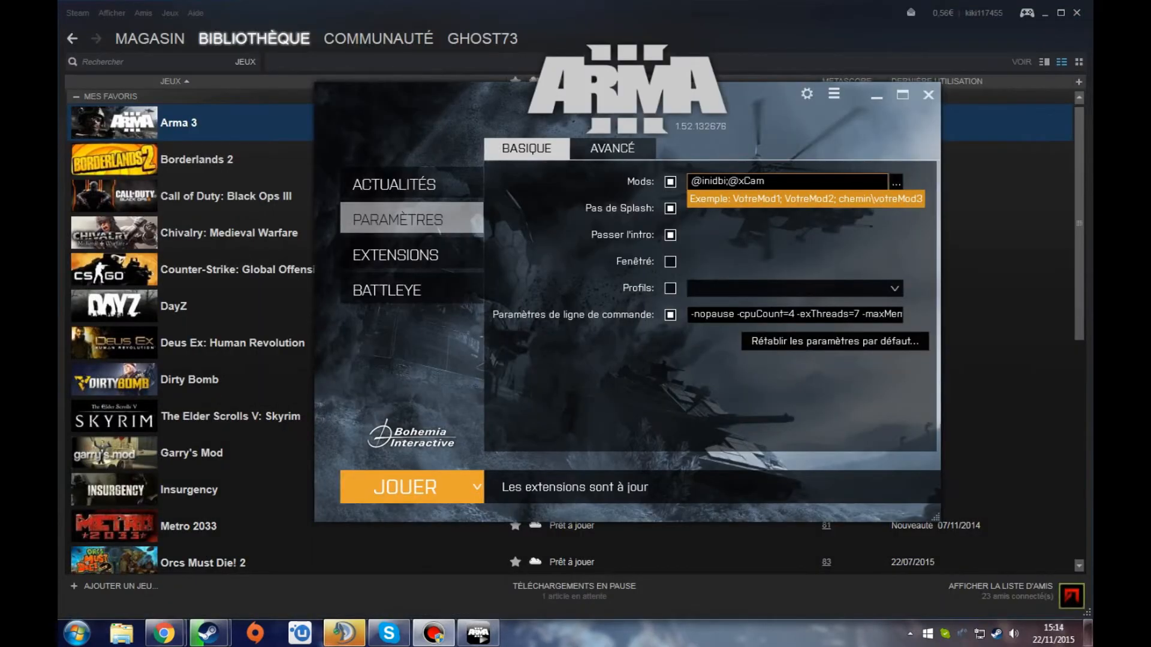
click(1077, 13)
click(929, 95)
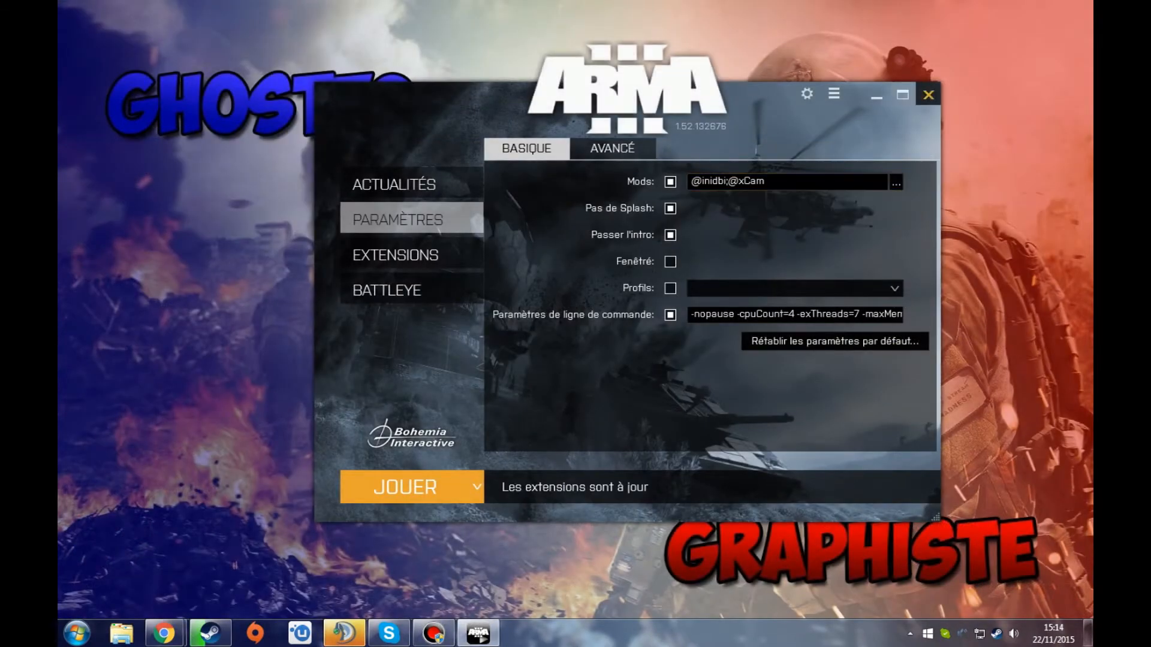
- Open the missions folder of the player profile inside Documents, Arma 3 - Other Profiles
click(122, 633)
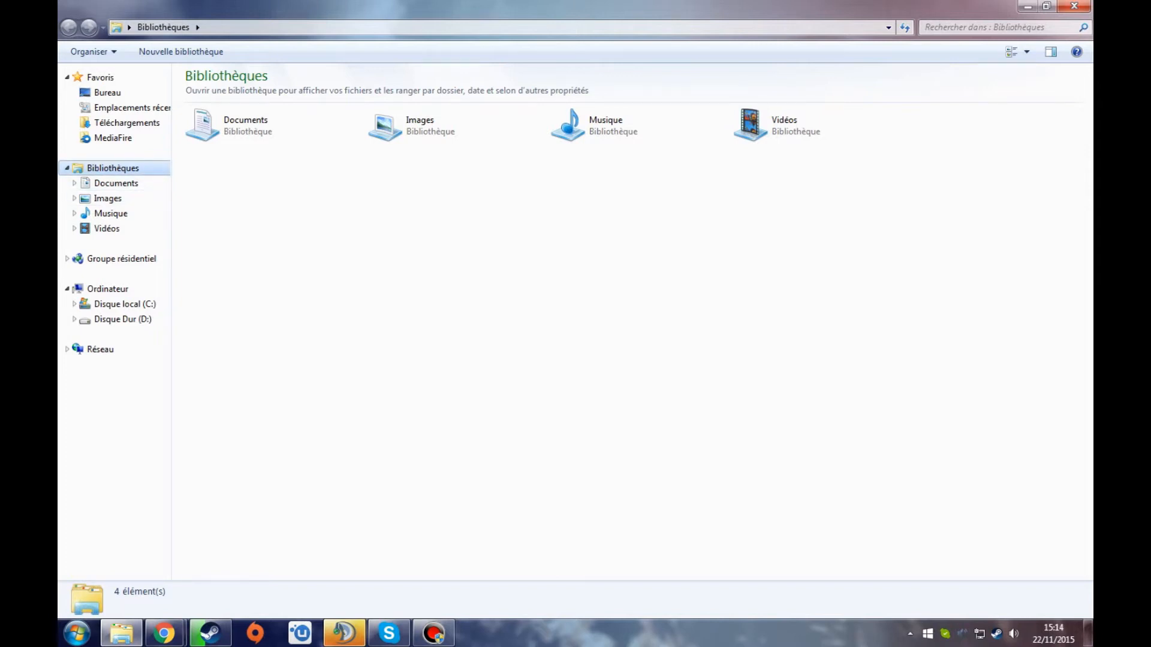
double_click(240, 126)
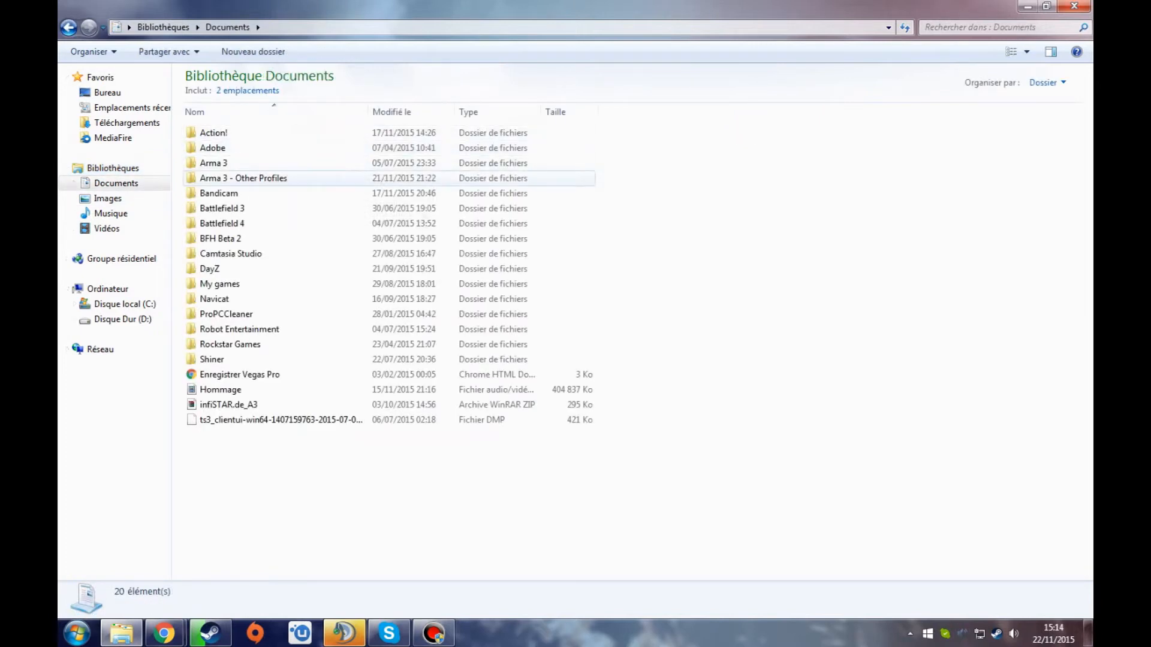
double_click(243, 179)
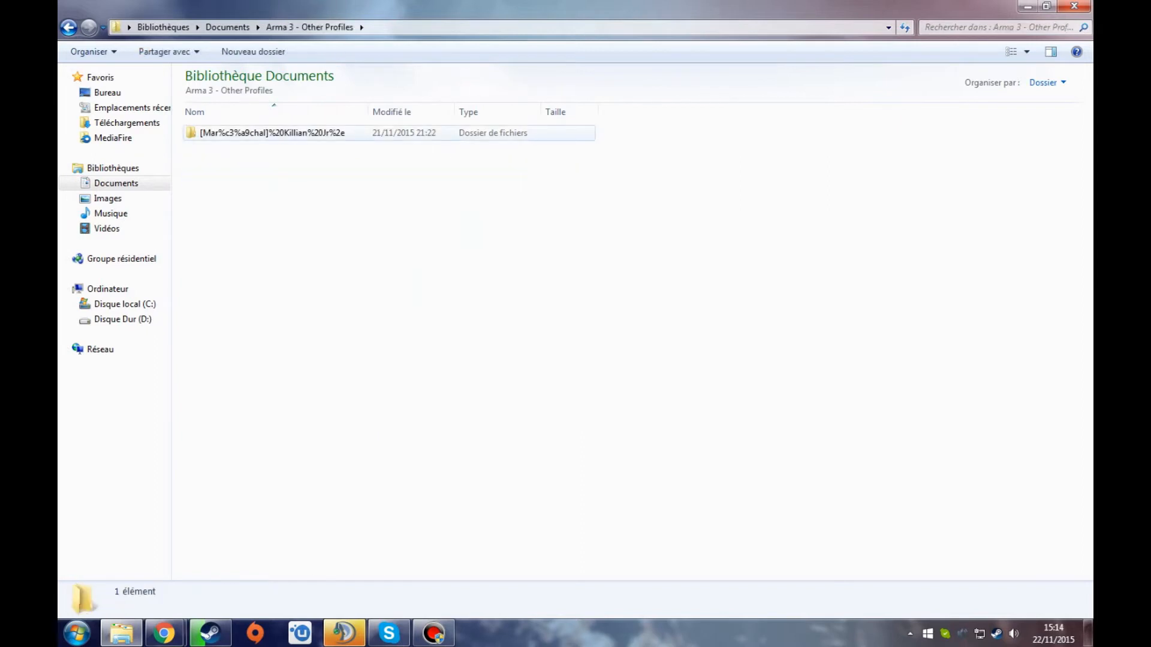
click(355, 133)
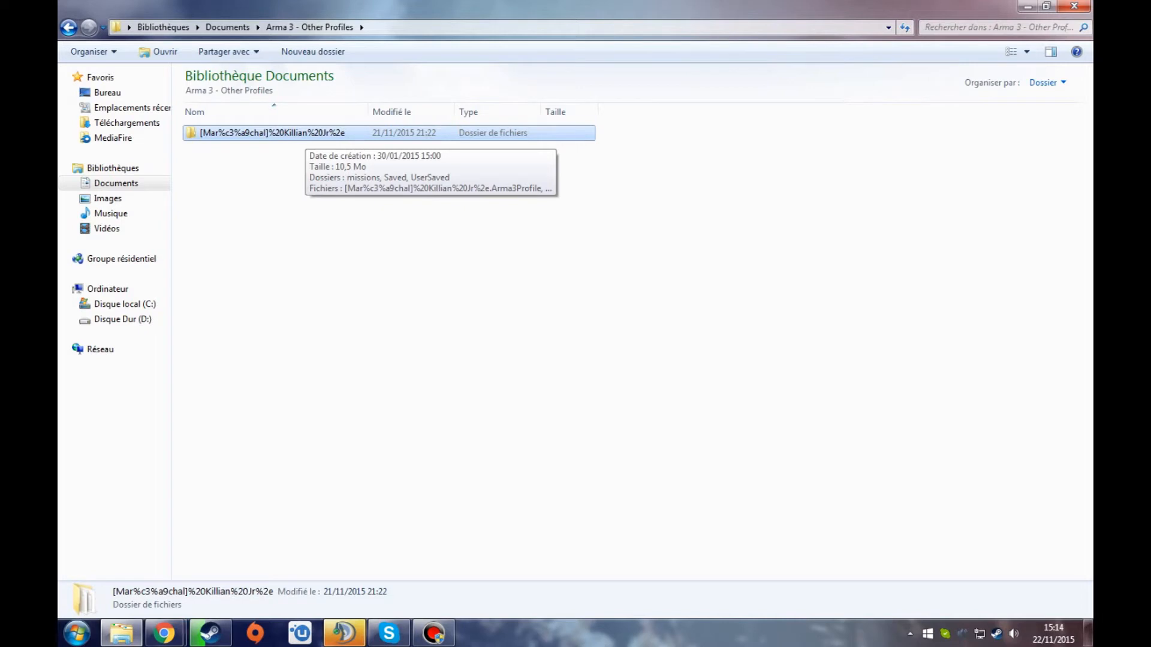
double_click(305, 134)
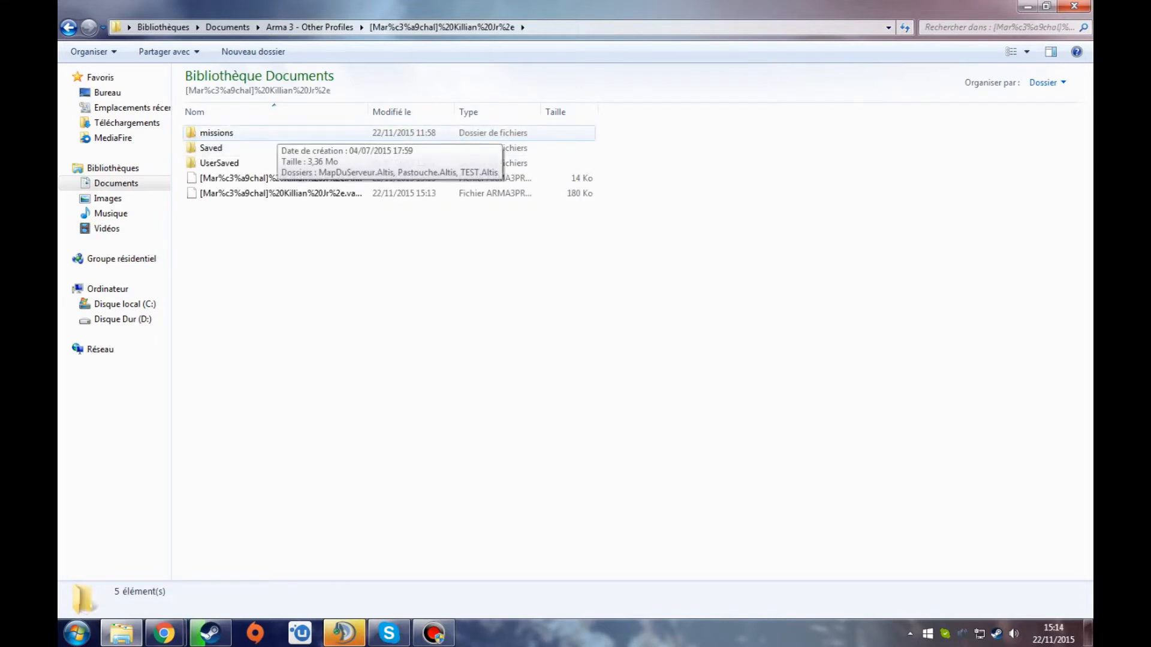
double_click(275, 133)
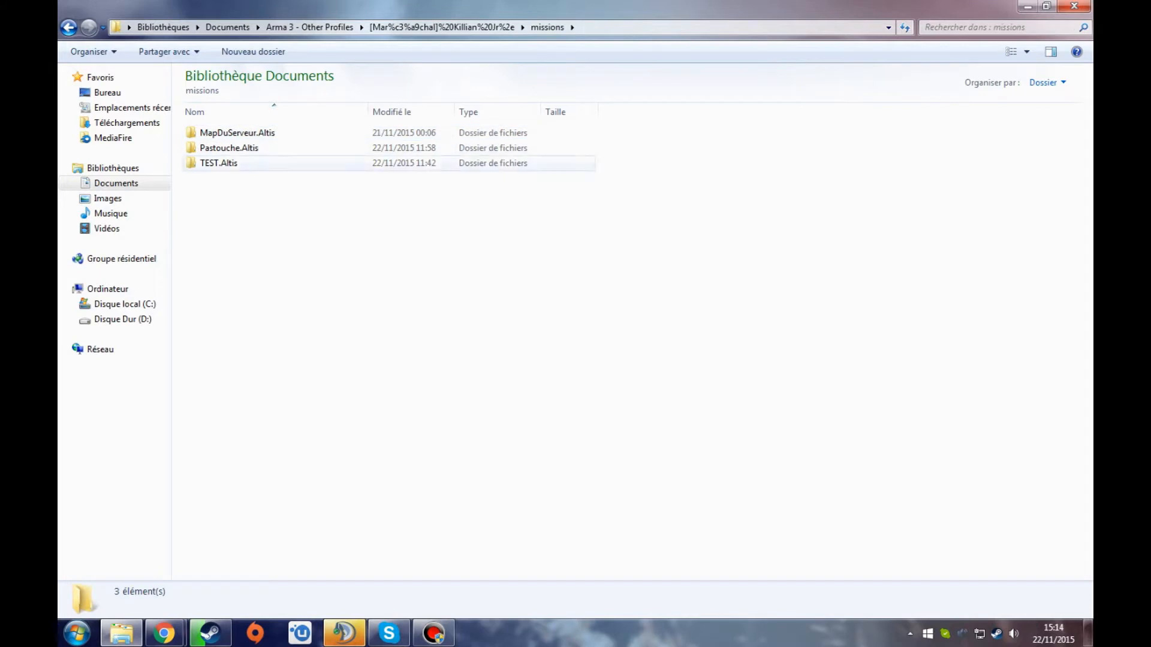
- Create a new folder named TUTO.Altis in the missions folder
right_click(254, 189)
mouse_move(335, 363)
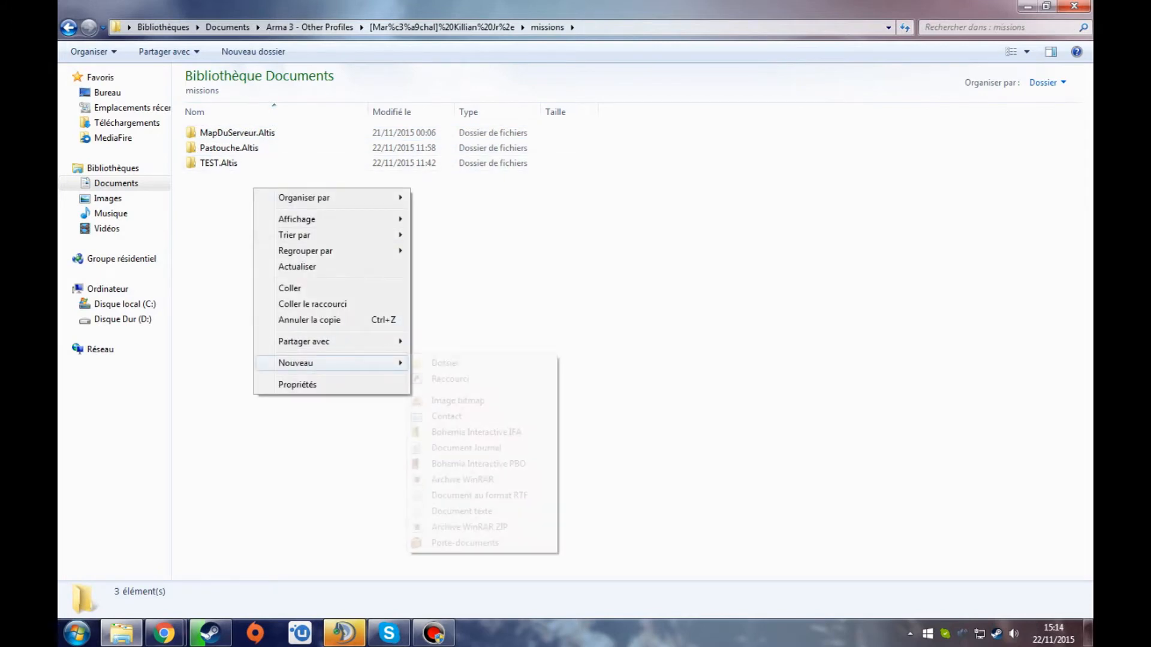
right_click(229, 212)
mouse_move(269, 387)
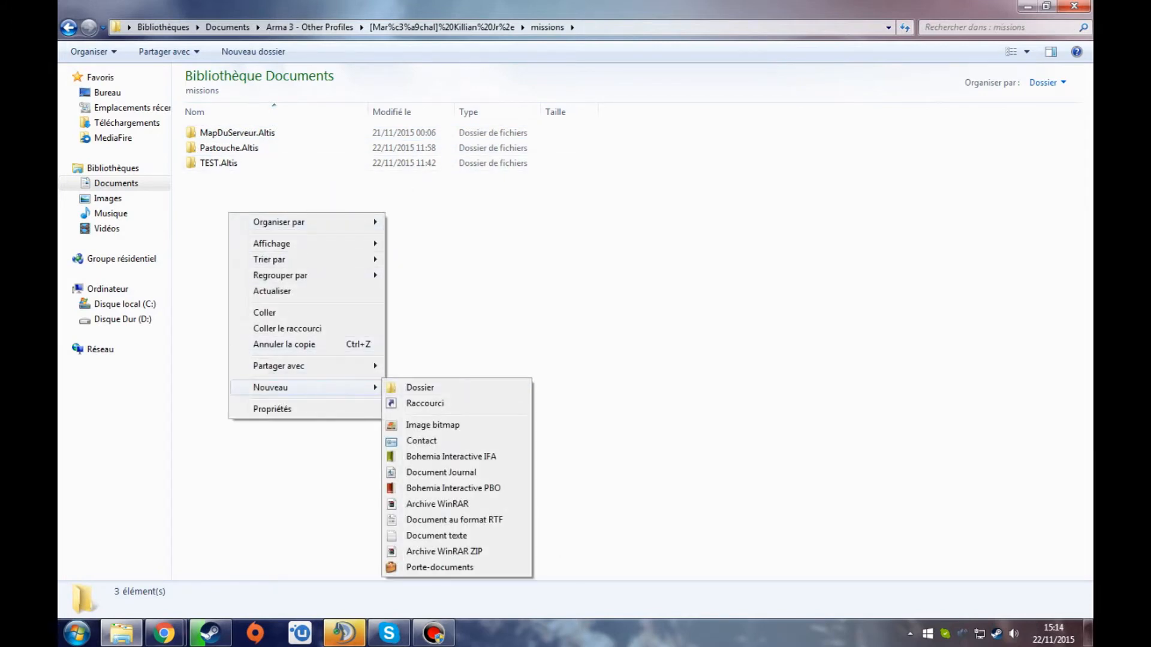
click(419, 387)
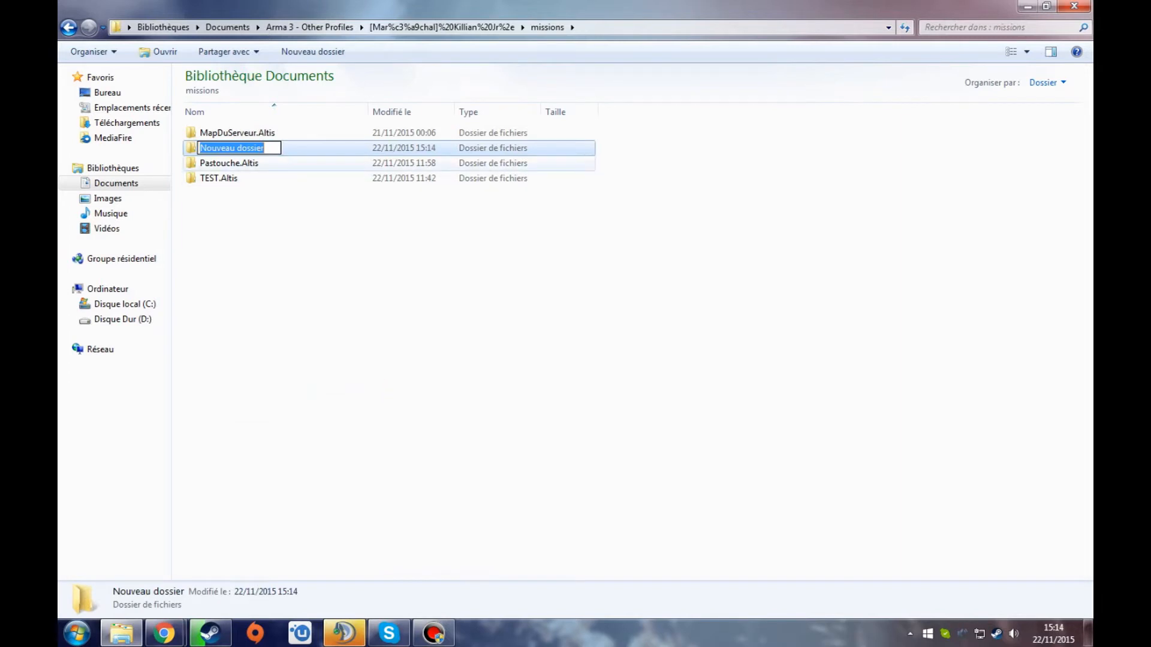
text(TUTO.Altis)
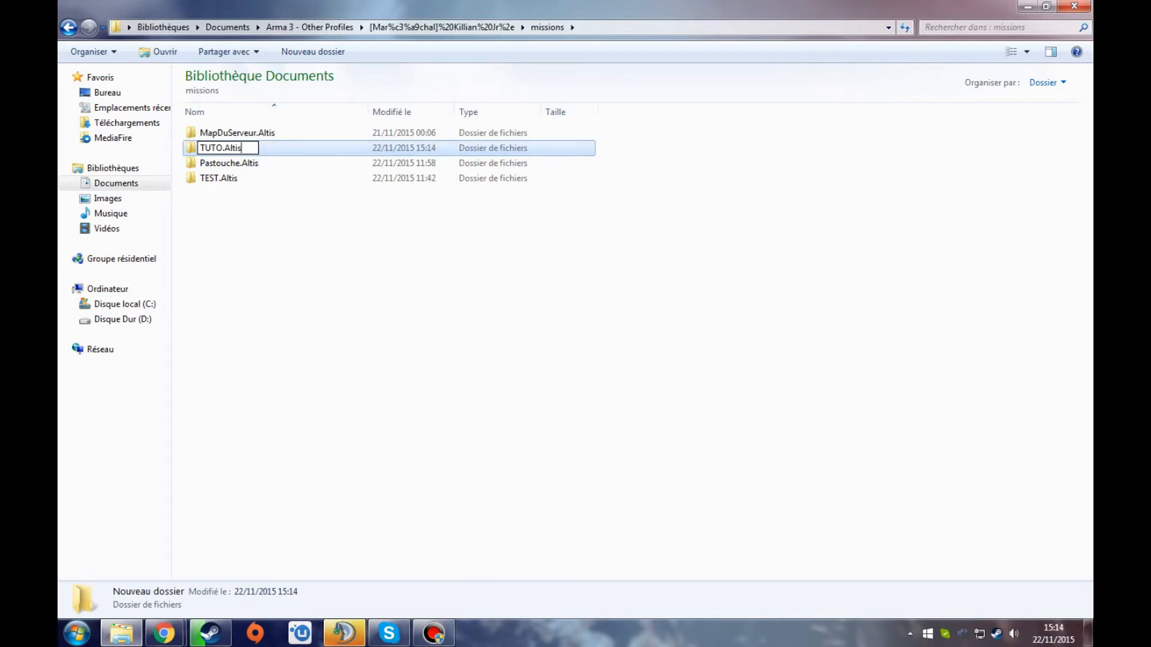
key(Return)
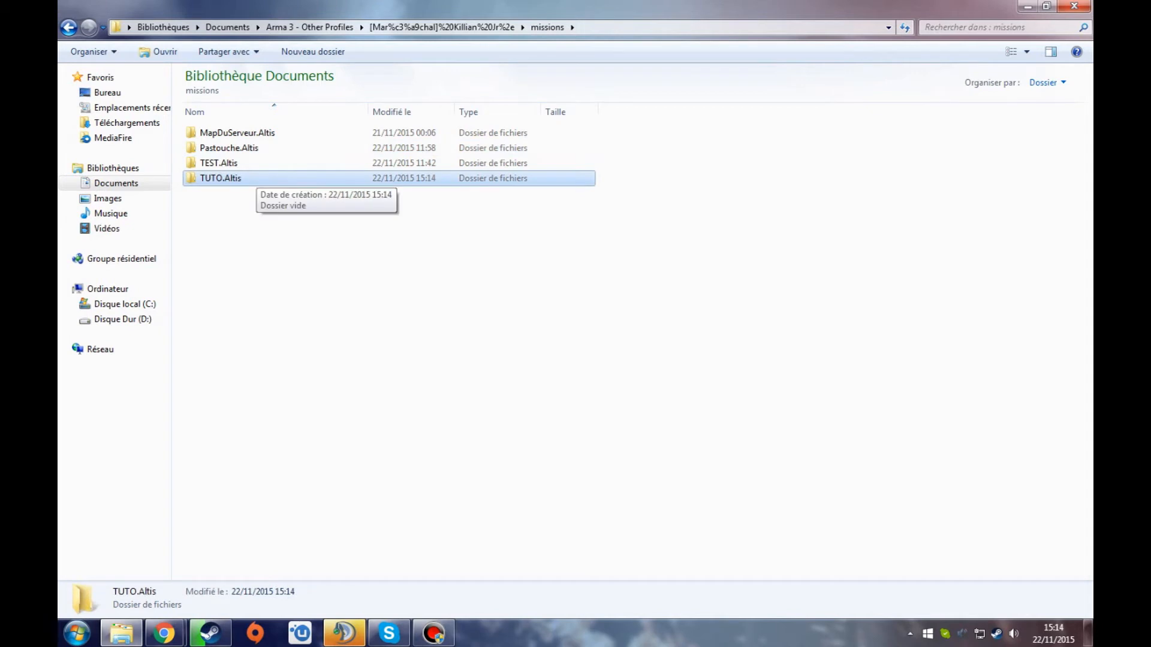
- Paste the copied mission file into the TUTO.Altis folder
double_click(257, 178)
right_click(293, 163)
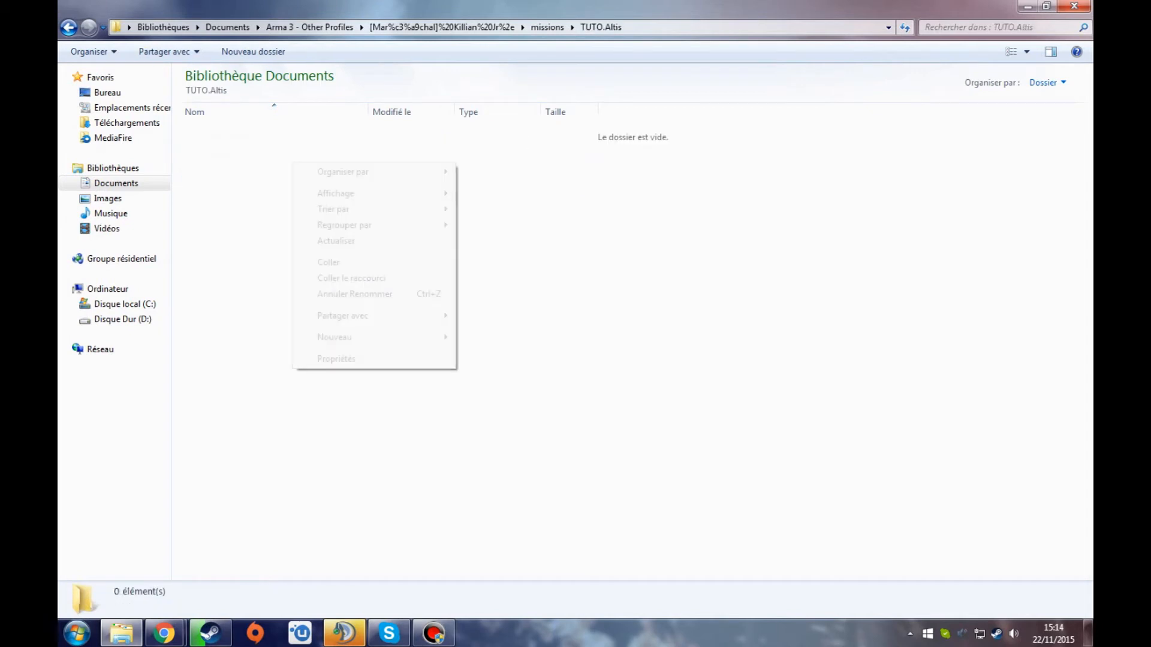
click(329, 262)
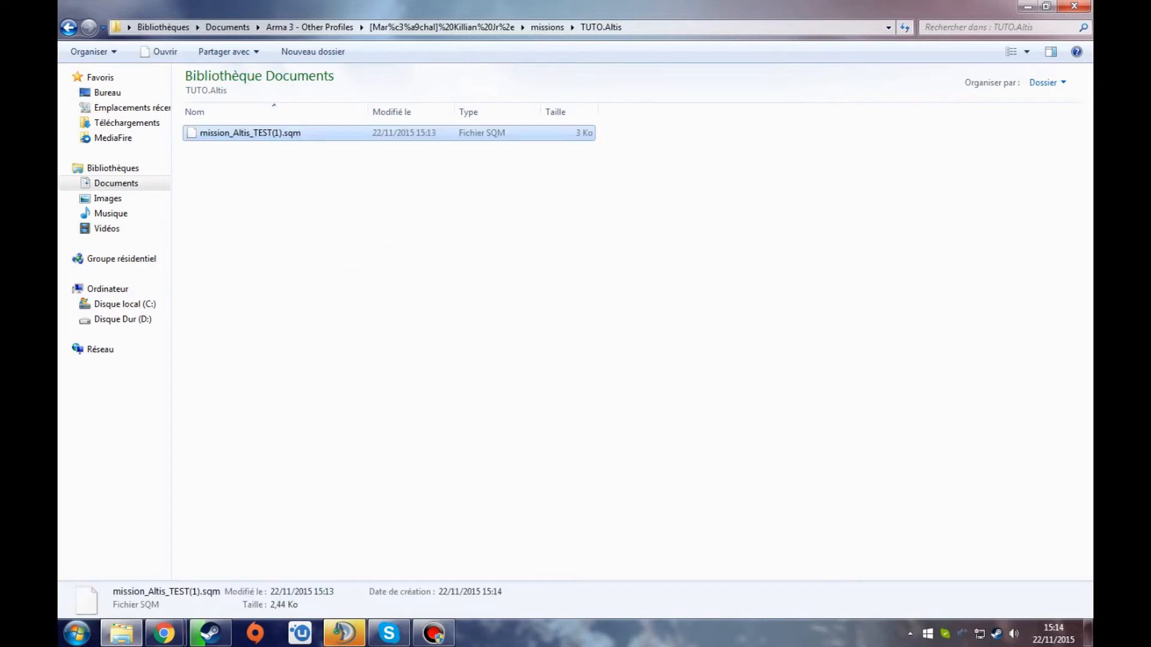
- Rename the pasted mission file to mission.sqm and close the folder window
key(F2)
key(Right)
key(shift+Left)
key(shift+Left)
key(shift+Left)
key(shift+Left)
key(shift+Left)
key(shift+Left)
key(shift+Left)
key(shift+Left)
key(shift+Left)
key(shift+Left)
key(shift+Left)
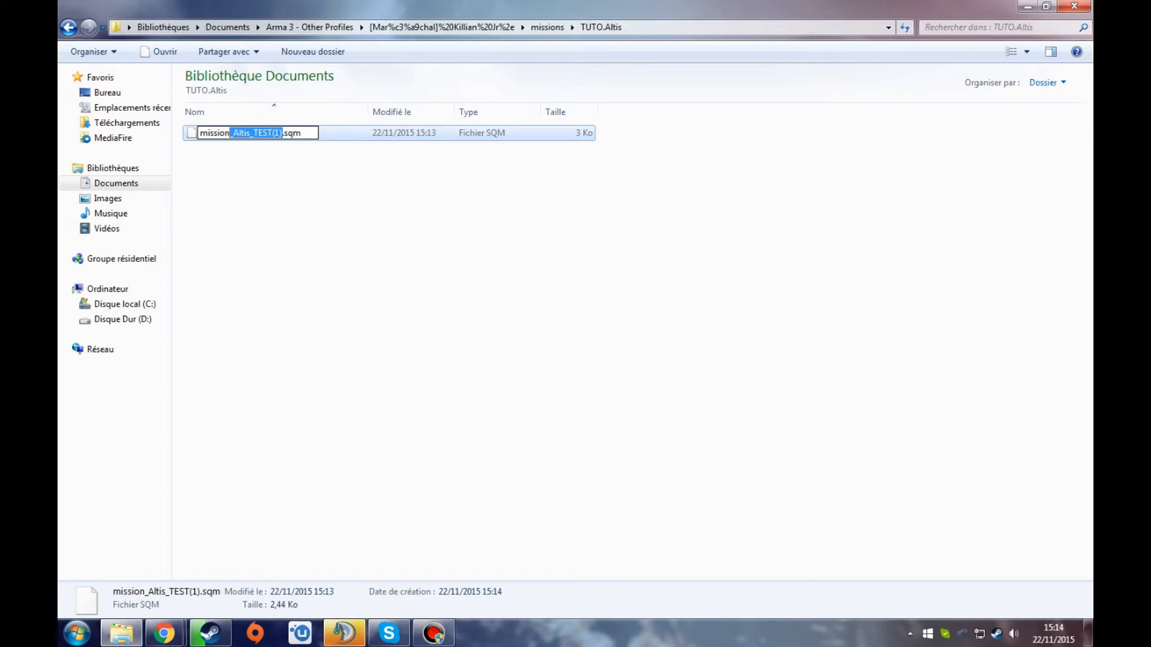
key(BackSpace)
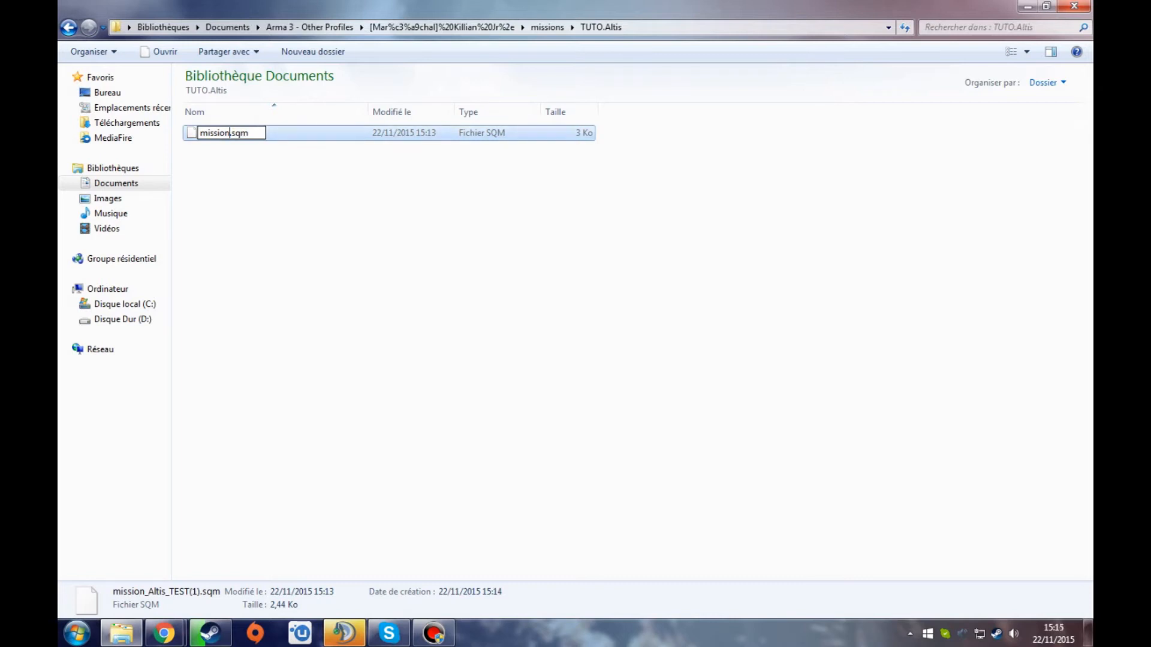
key(Return)
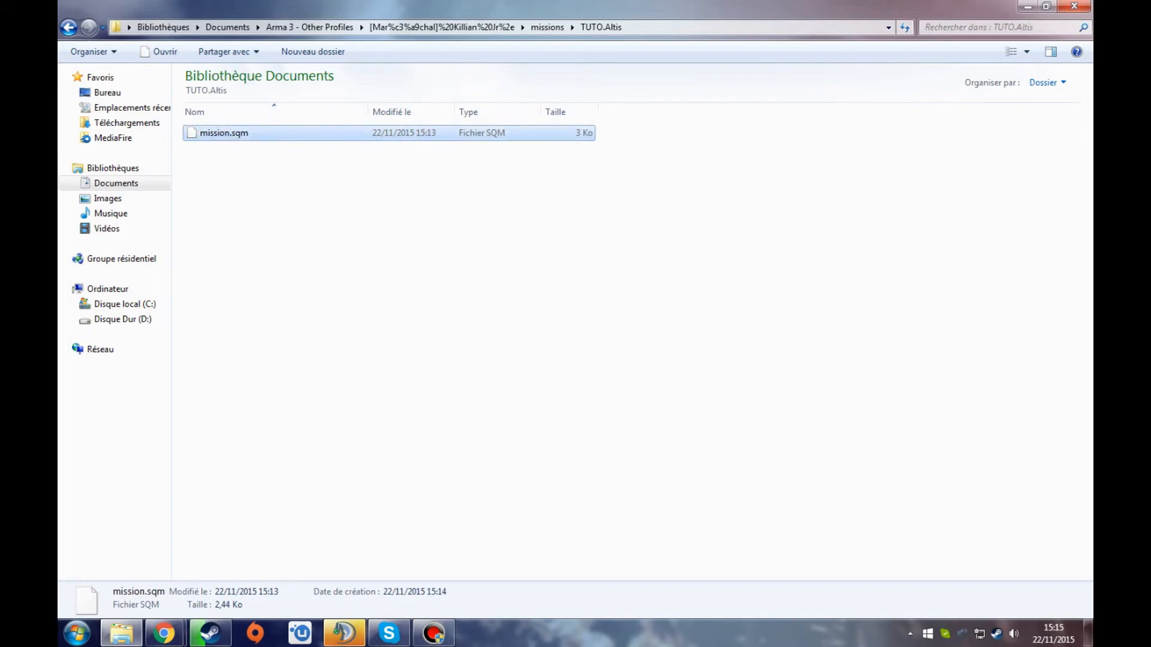
key(Escape)
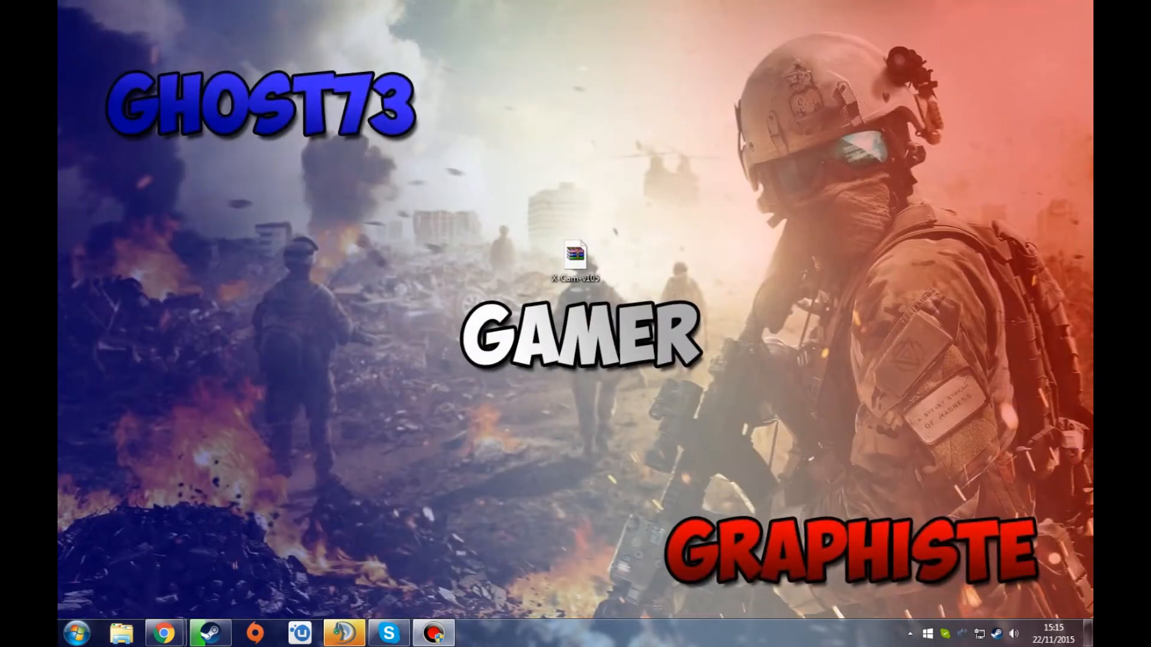
click(210, 634)
click(211, 634)
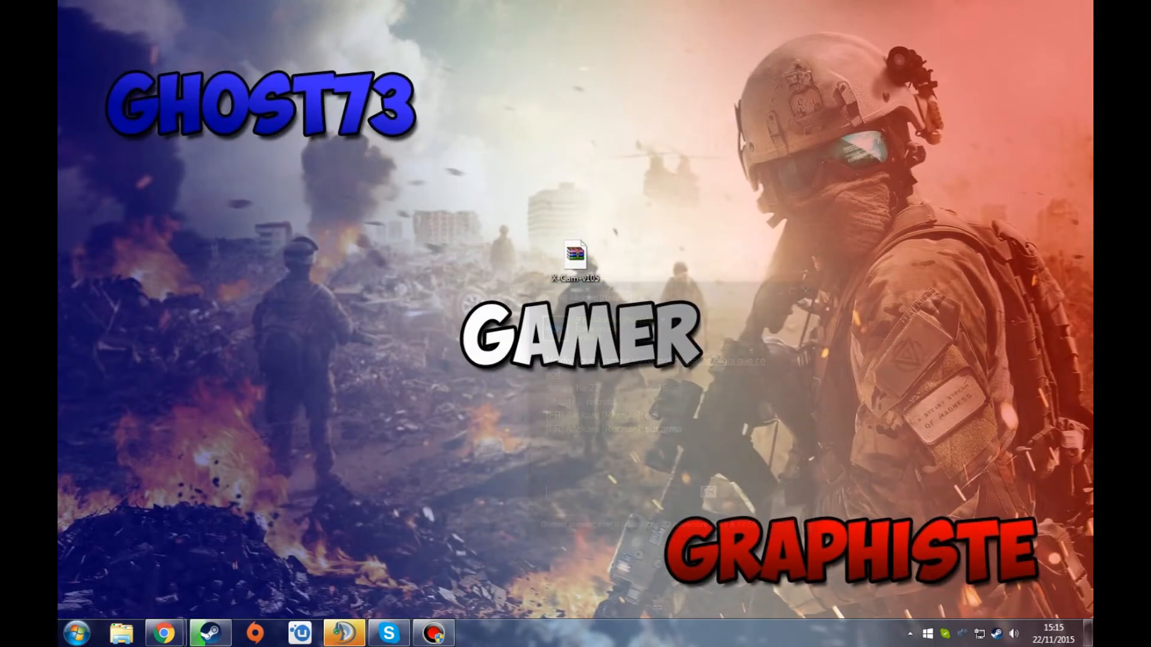
mouse_move(163, 634)
click(210, 634)
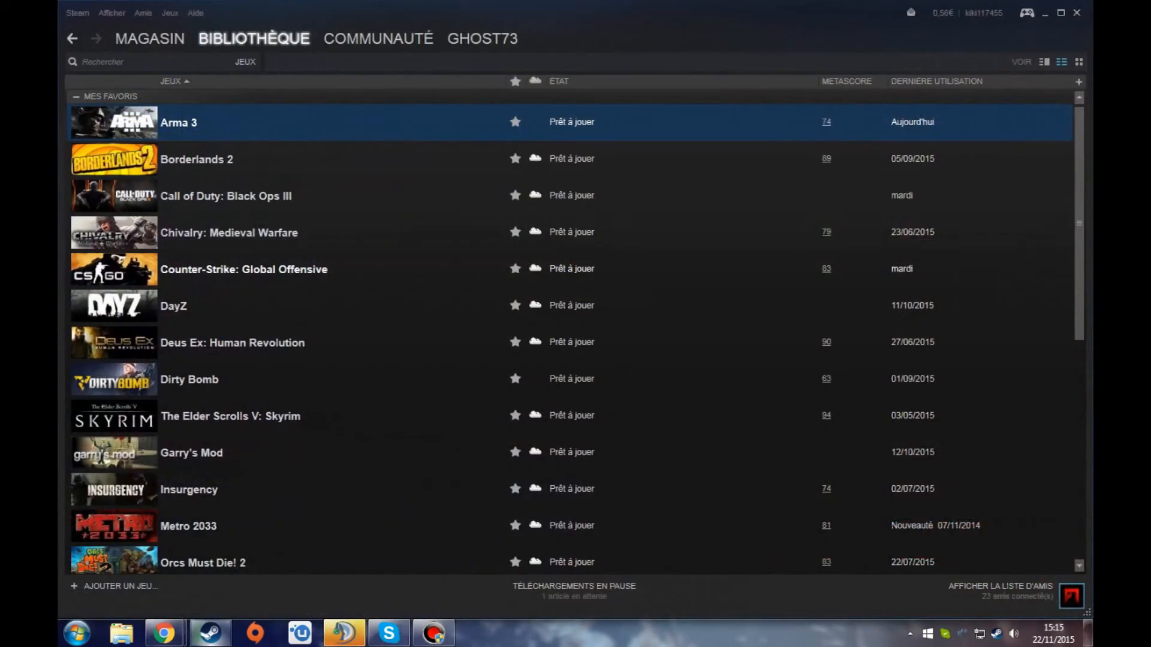
double_click(192, 123)
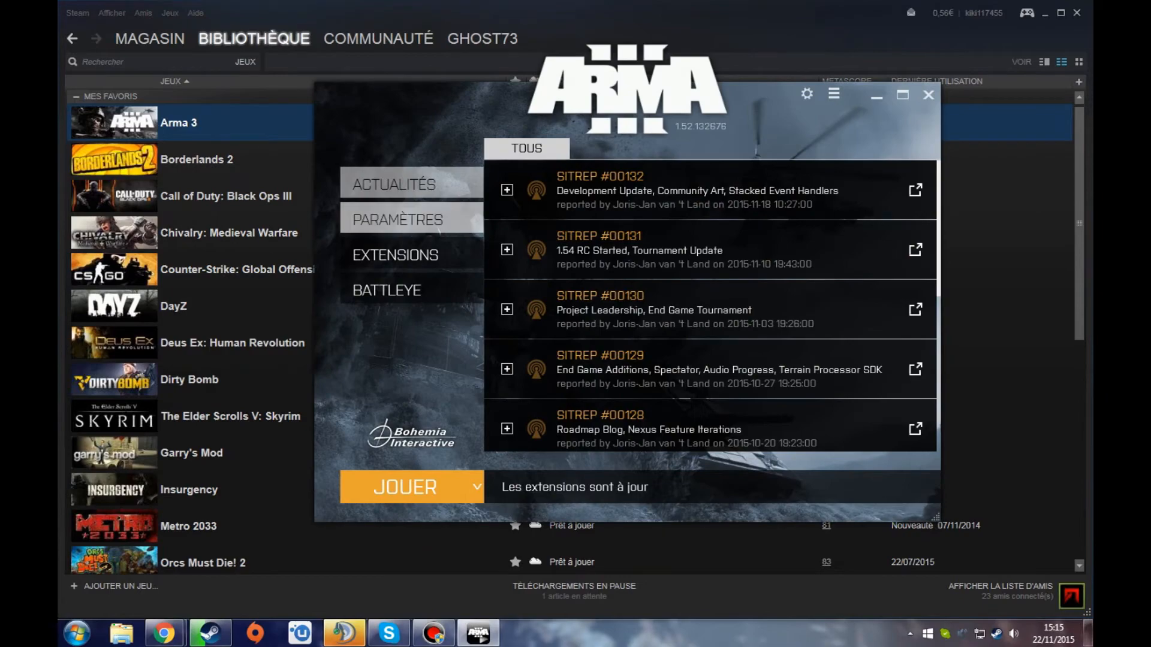
click(411, 218)
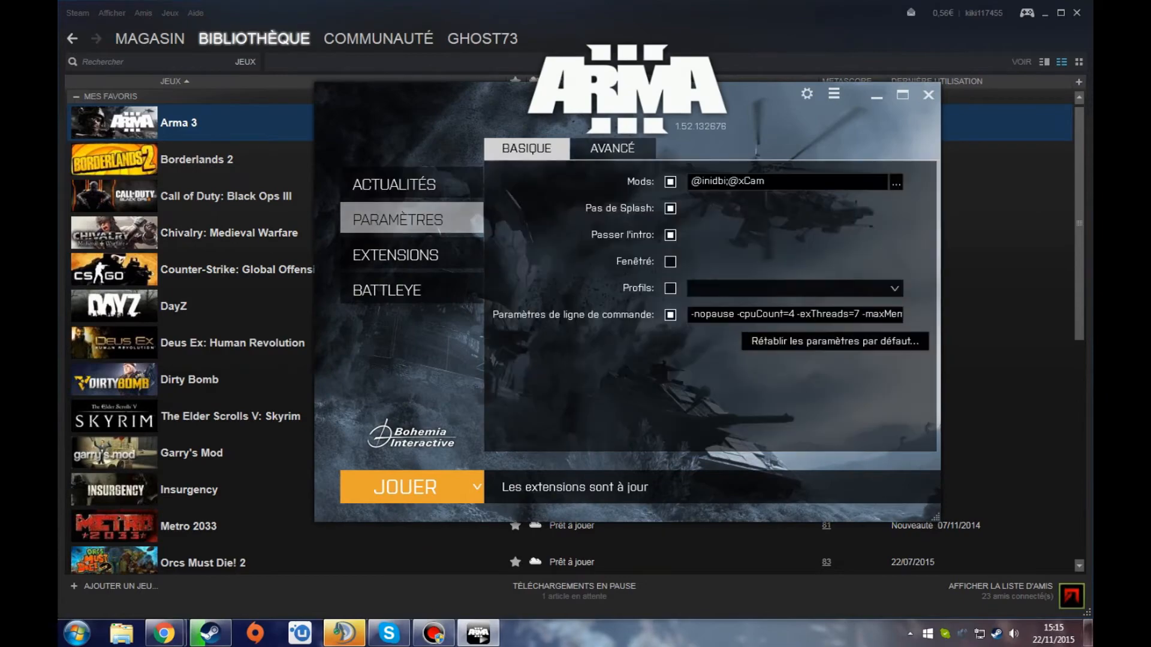
click(405, 487)
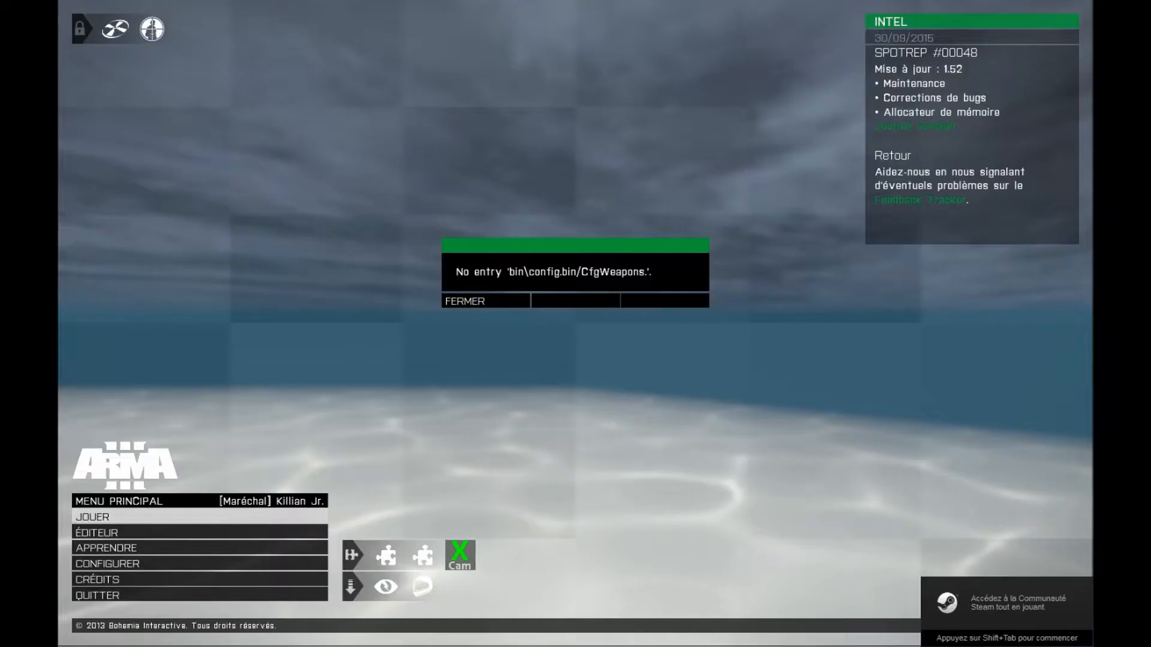
- Open the Arma 3 mission editor on the Altis island
click(456, 301)
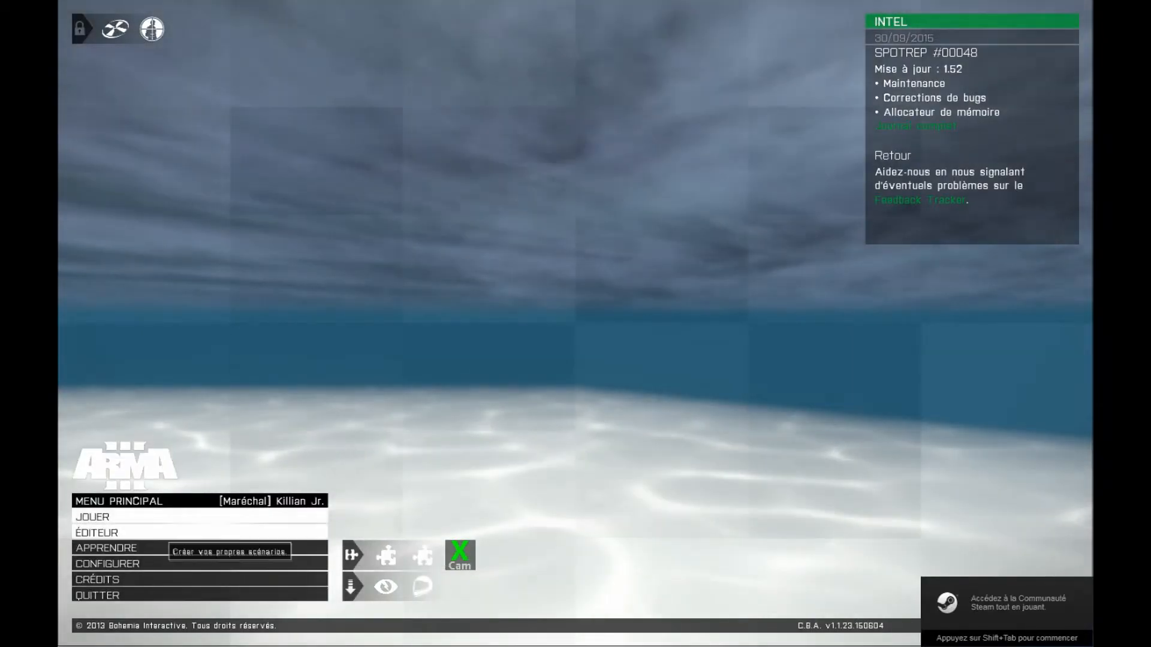
click(160, 532)
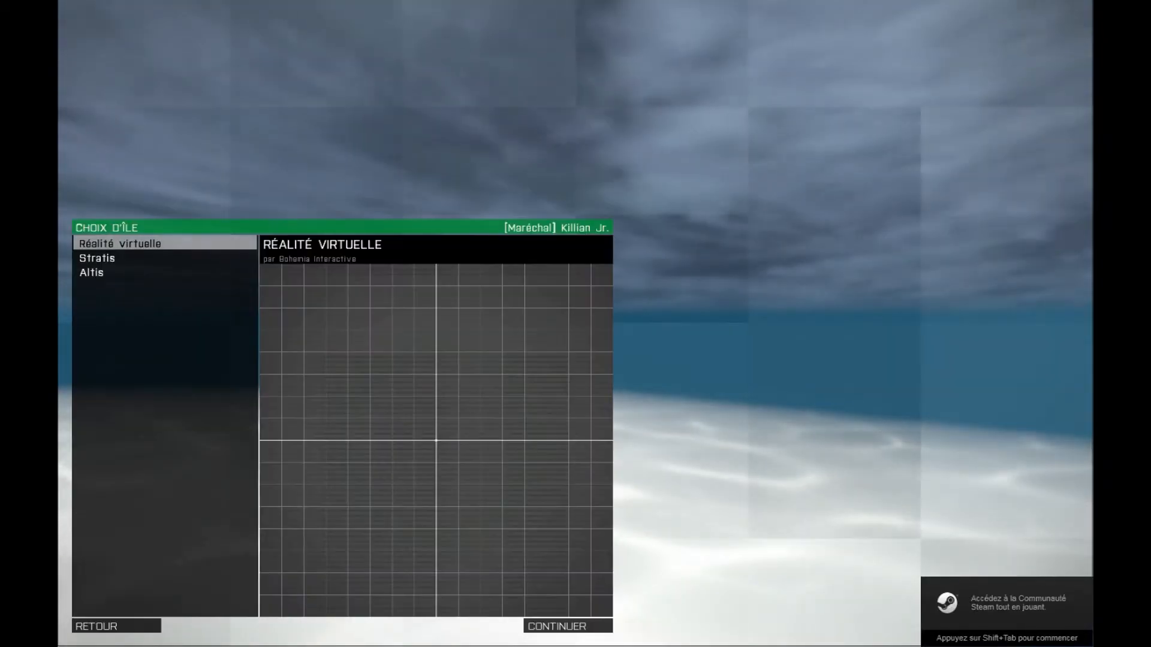
double_click(92, 272)
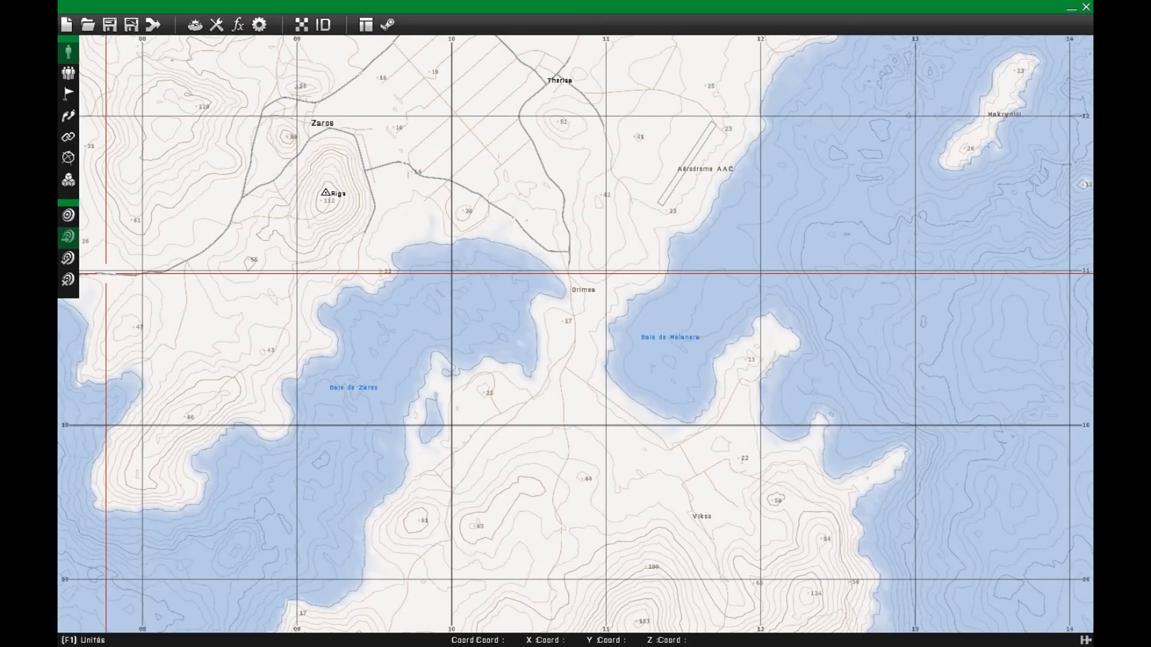
- Load the MapDuServeur mission and examine its placed objects around Kavala
scroll(772, 460, down, 5)
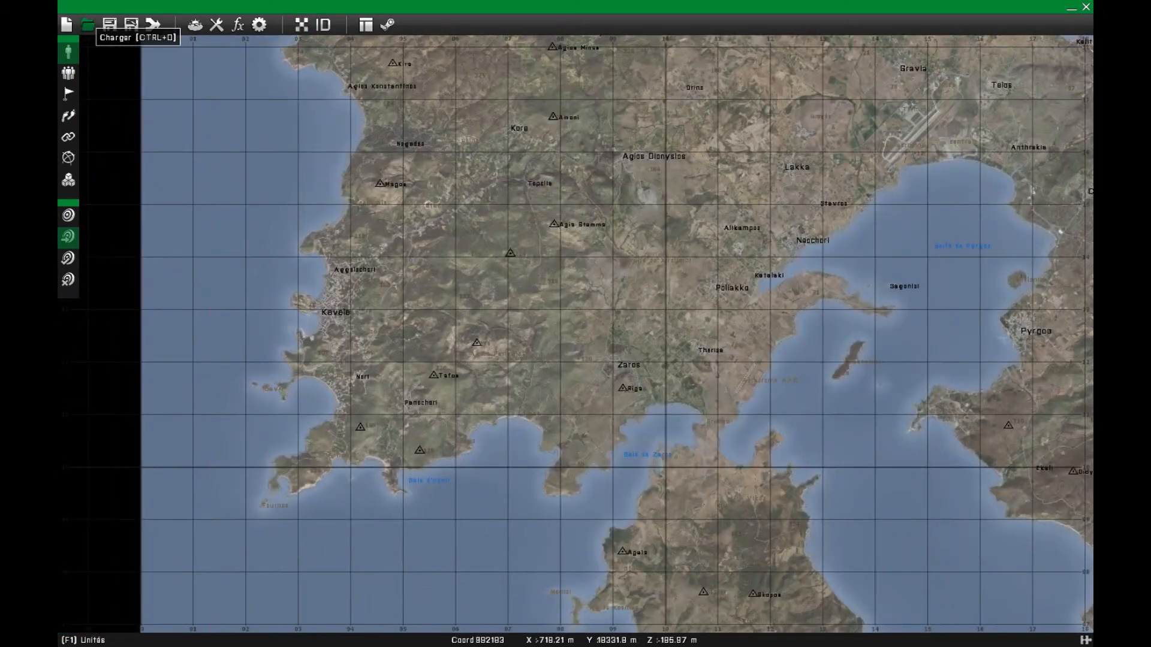
click(88, 25)
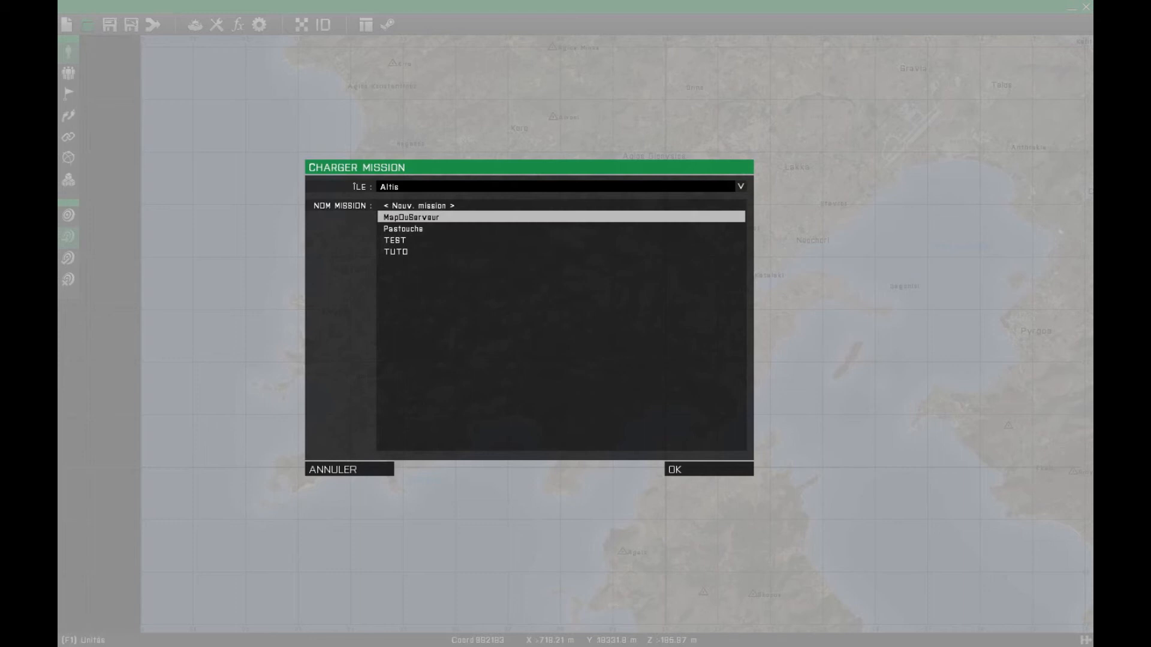
key(Return)
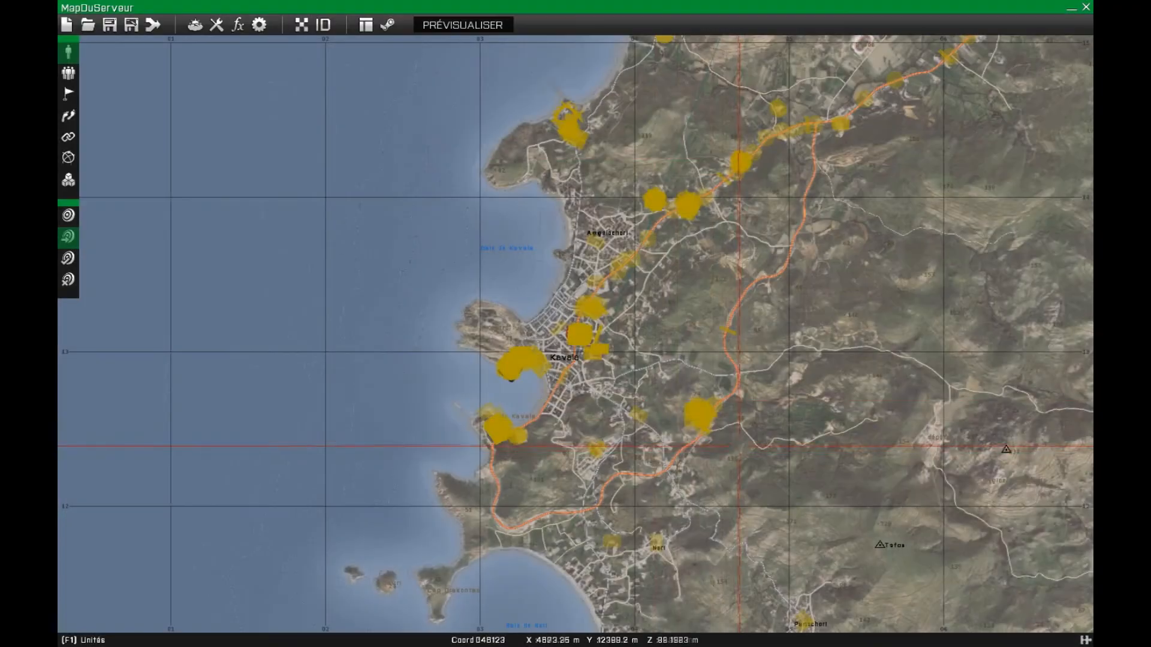
scroll(540, 311, up, 5)
scroll(520, 408, up, 10)
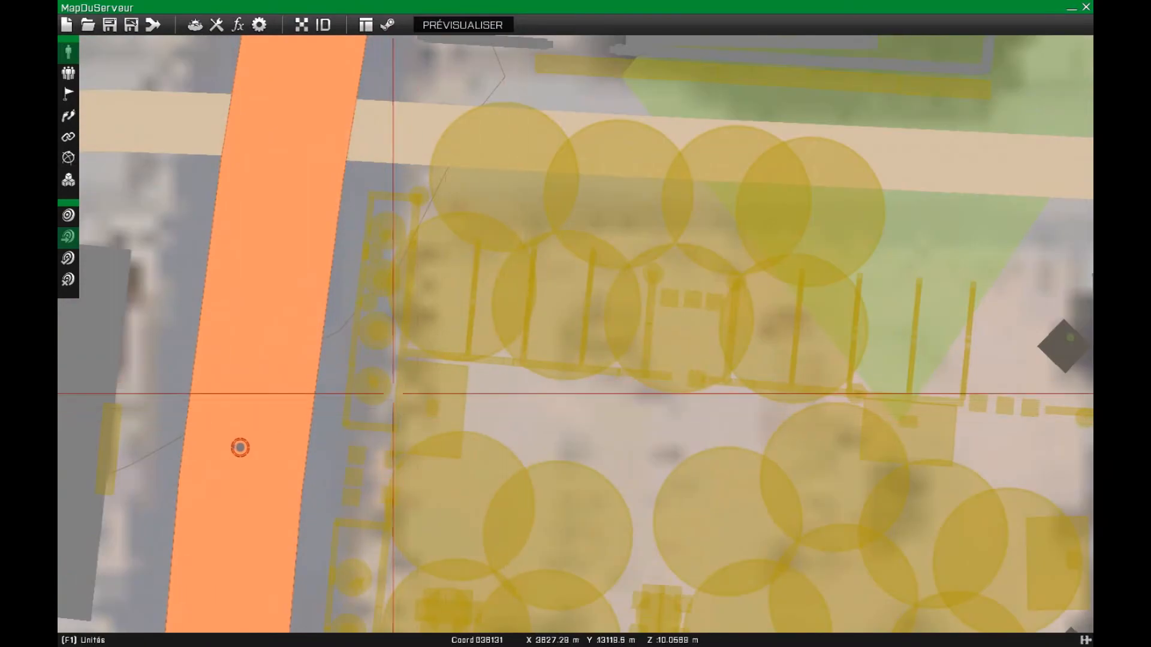
scroll(391, 383, down, 10)
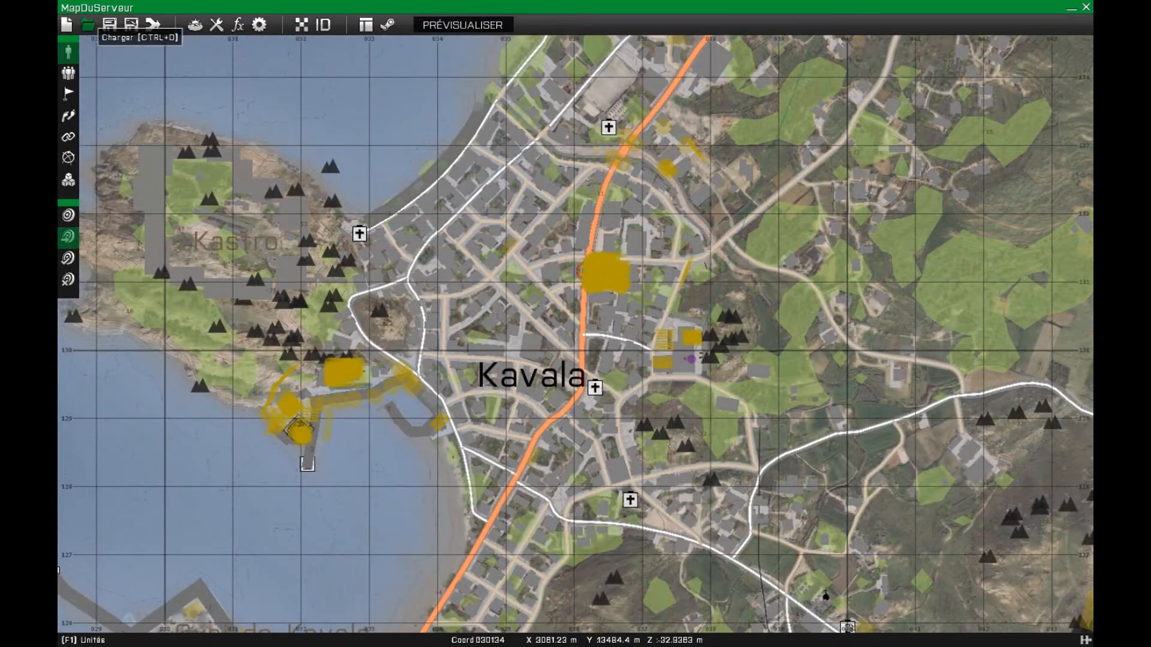
- Load the TUTO mission on Altis and inspect the exported X-Cam objects beside the main road in Kavala
click(88, 25)
click(397, 252)
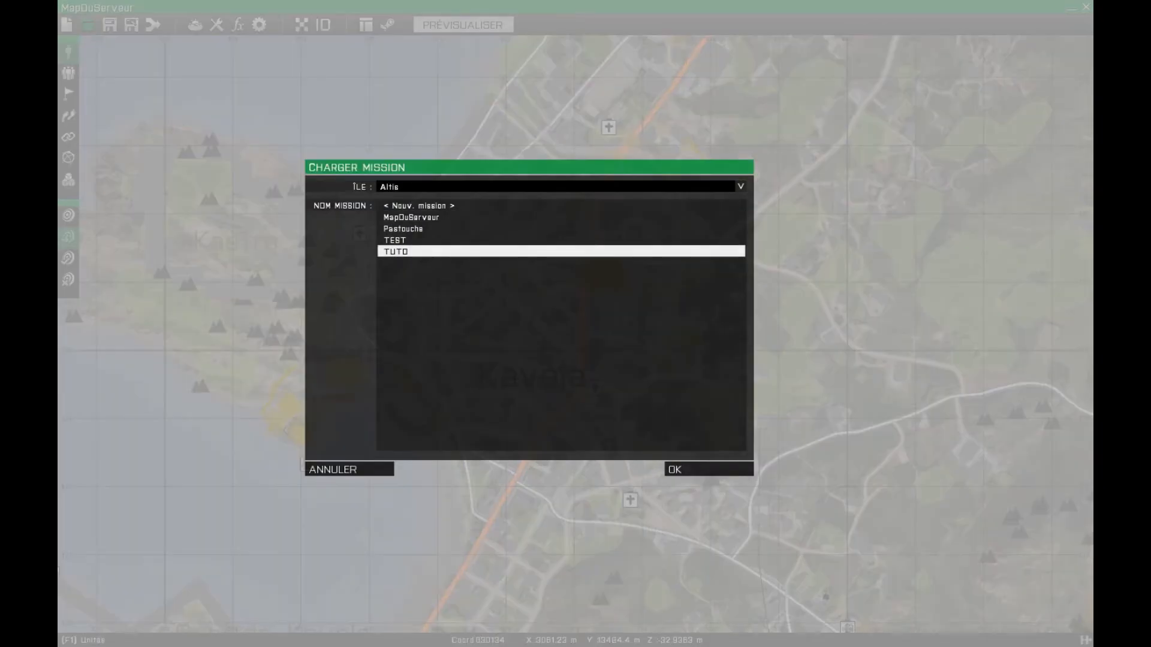
click(707, 469)
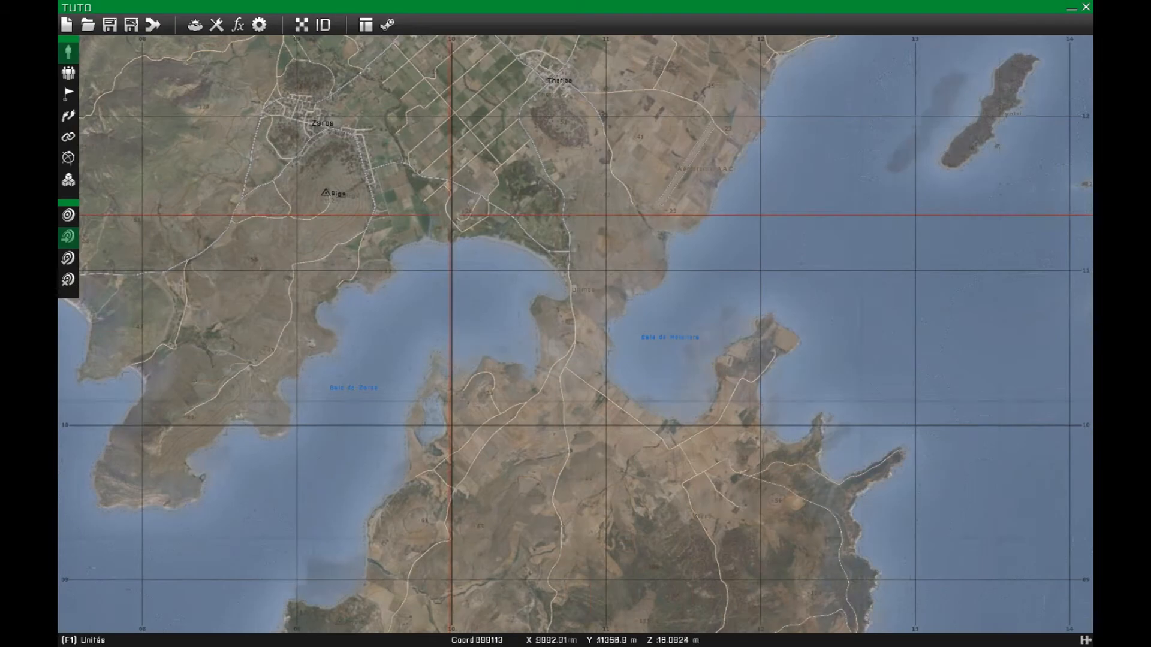
scroll(575, 336, down, 5)
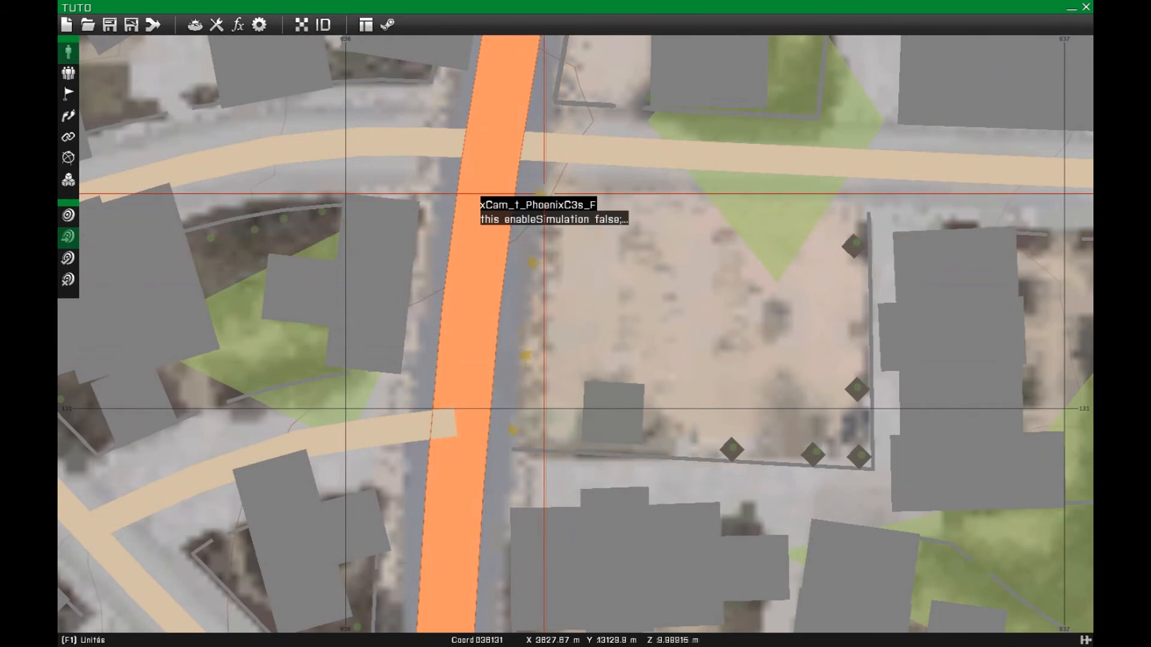
scroll(535, 258, up, 3)
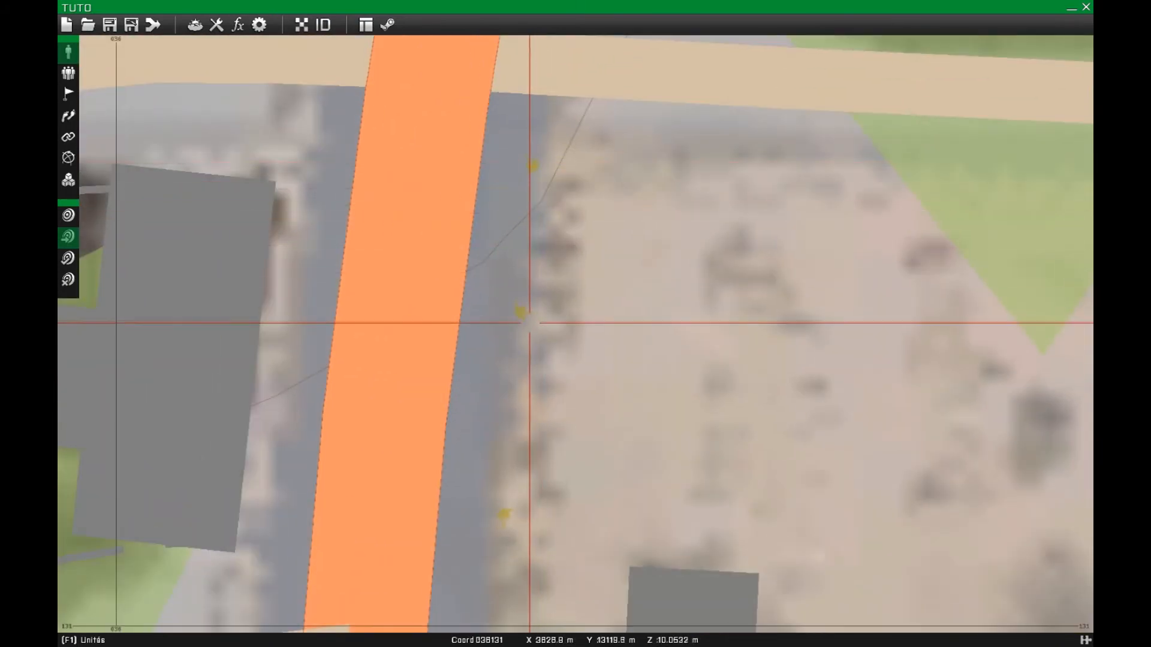
- Load the MapDuServeur mission on the Altis island
scroll(523, 386, down, 3)
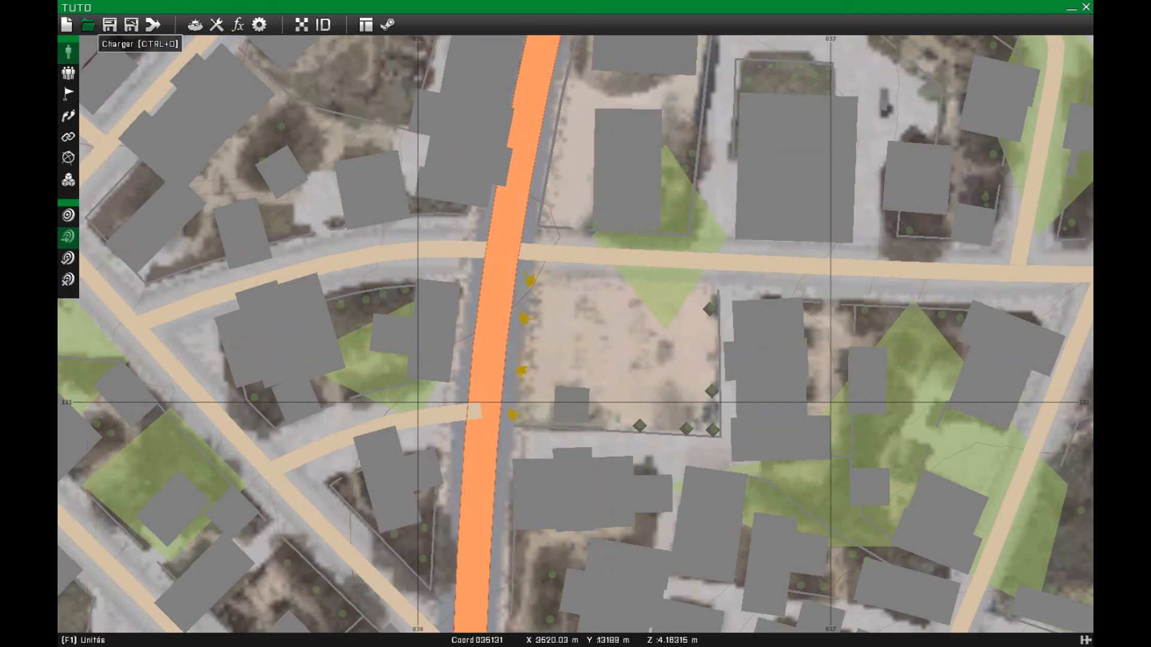
click(89, 25)
click(419, 217)
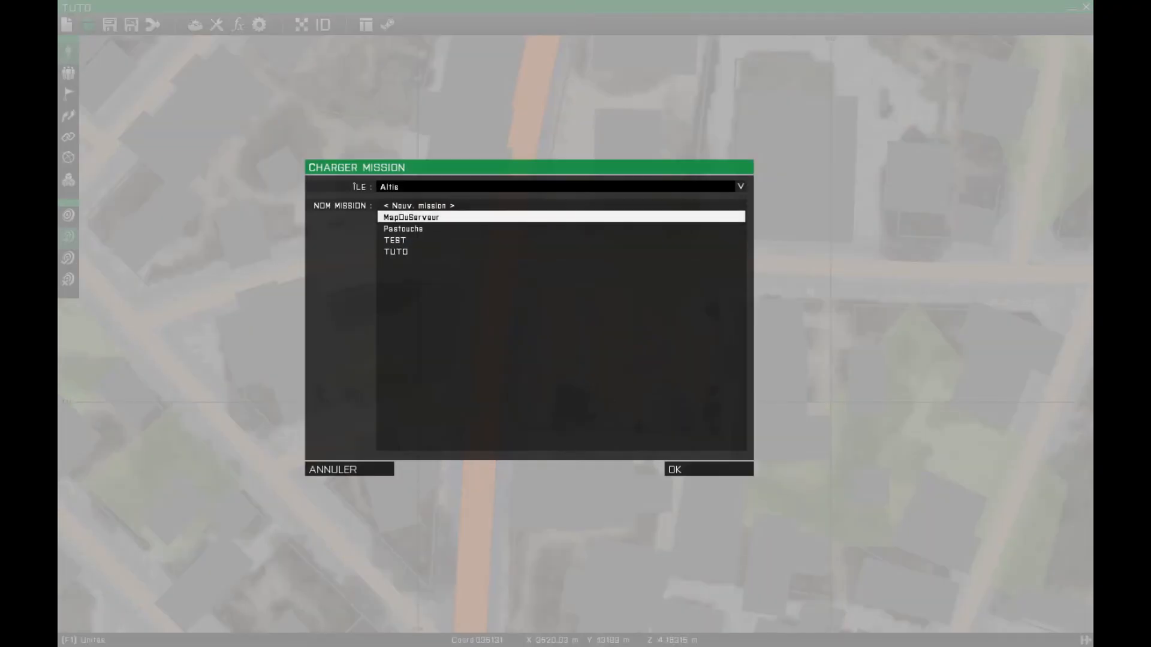
scroll(608, 320, up, 10)
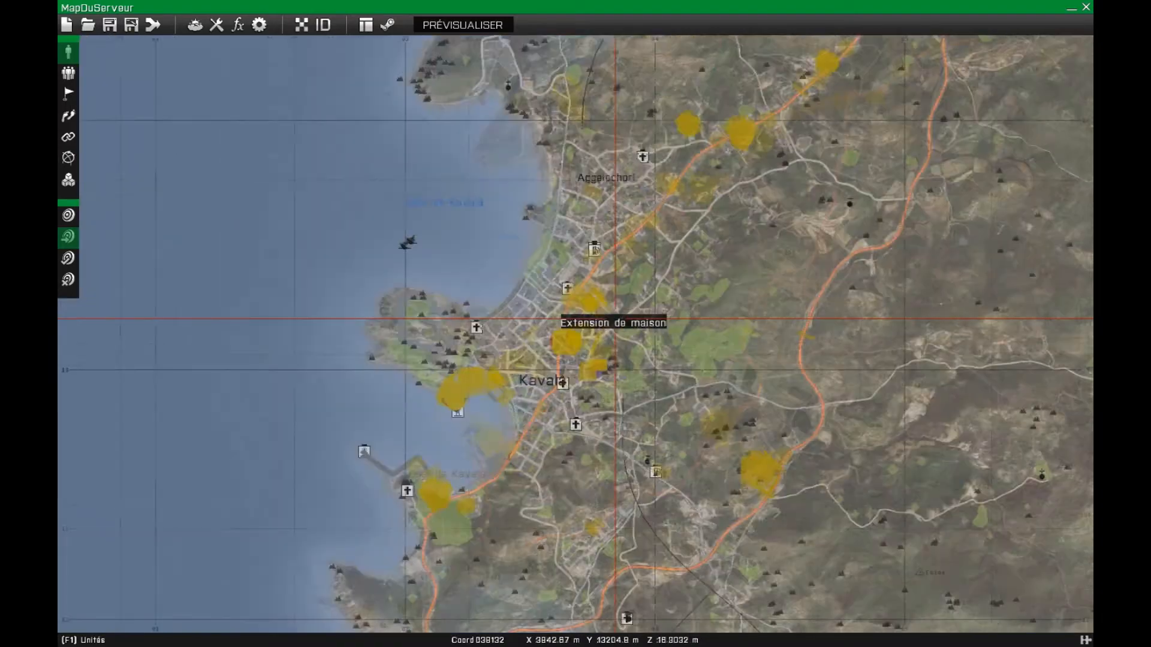
- Paste the four copied xCam trees along the southeast side of the main road in northern Kavala and move the player unit across from them
scroll(441, 449, up, 10)
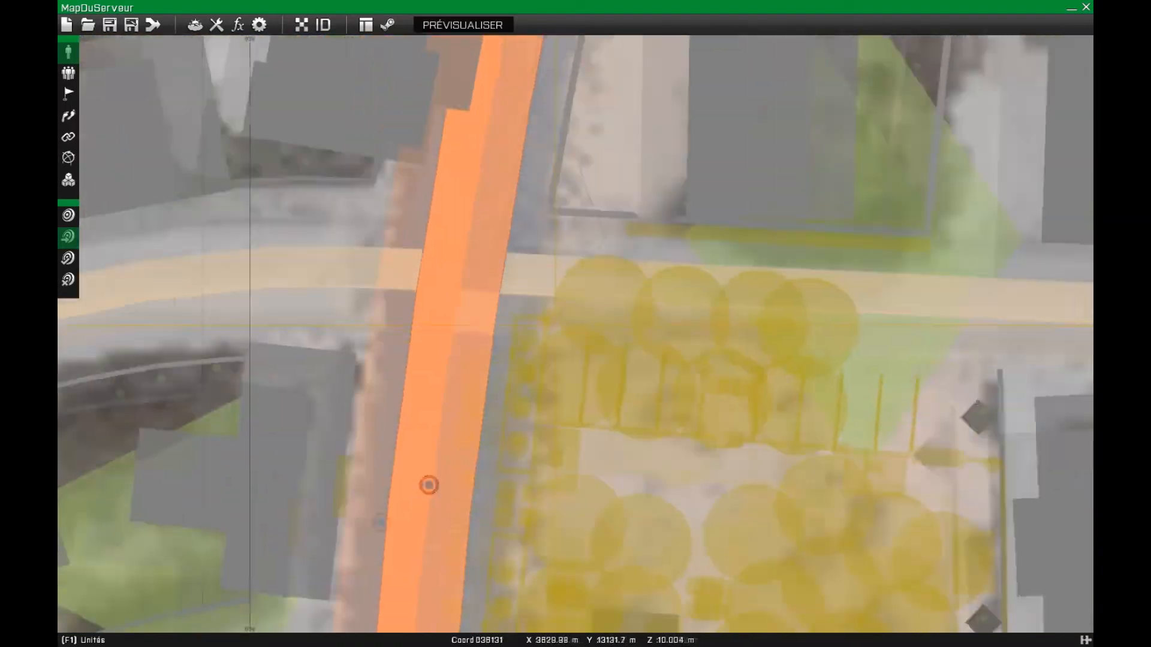
scroll(513, 423, down, 5)
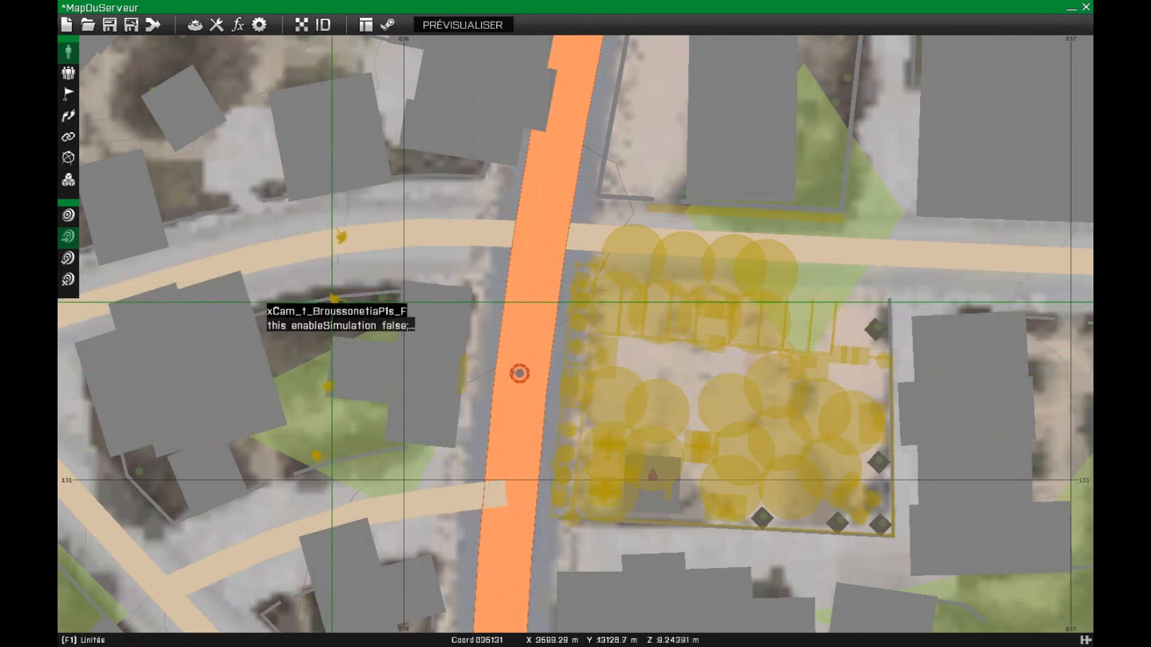
scroll(592, 355, up, 2)
scroll(592, 355, up, 1)
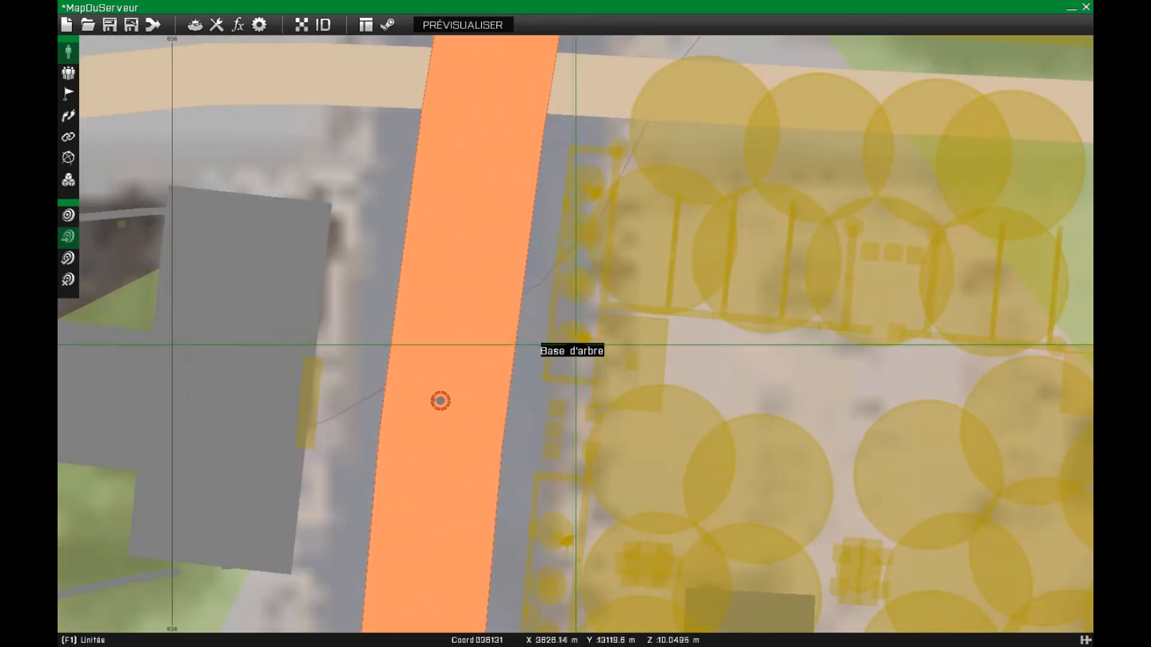
scroll(565, 343, down, 3)
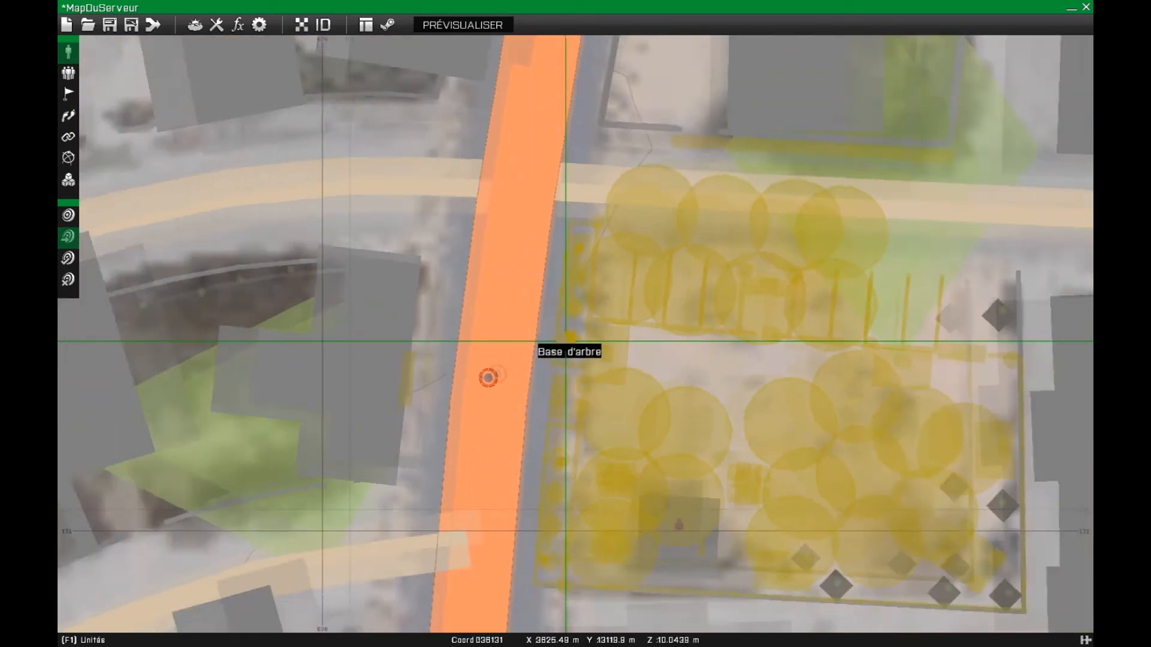
scroll(871, 281, down, 5)
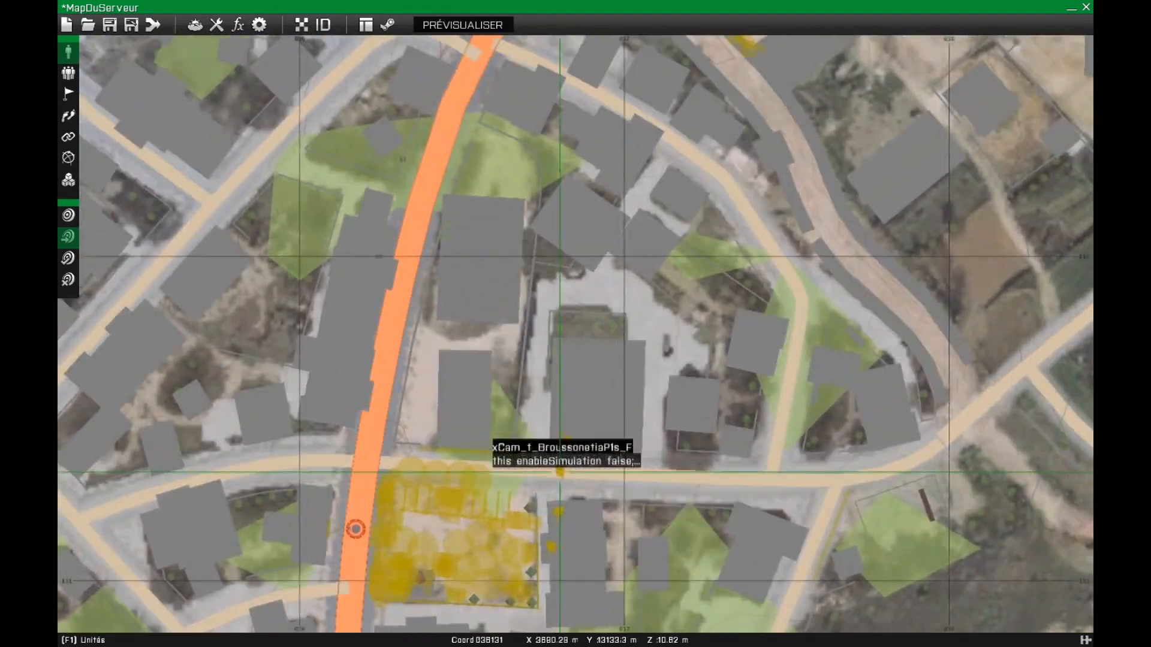
scroll(585, 264, up, 2)
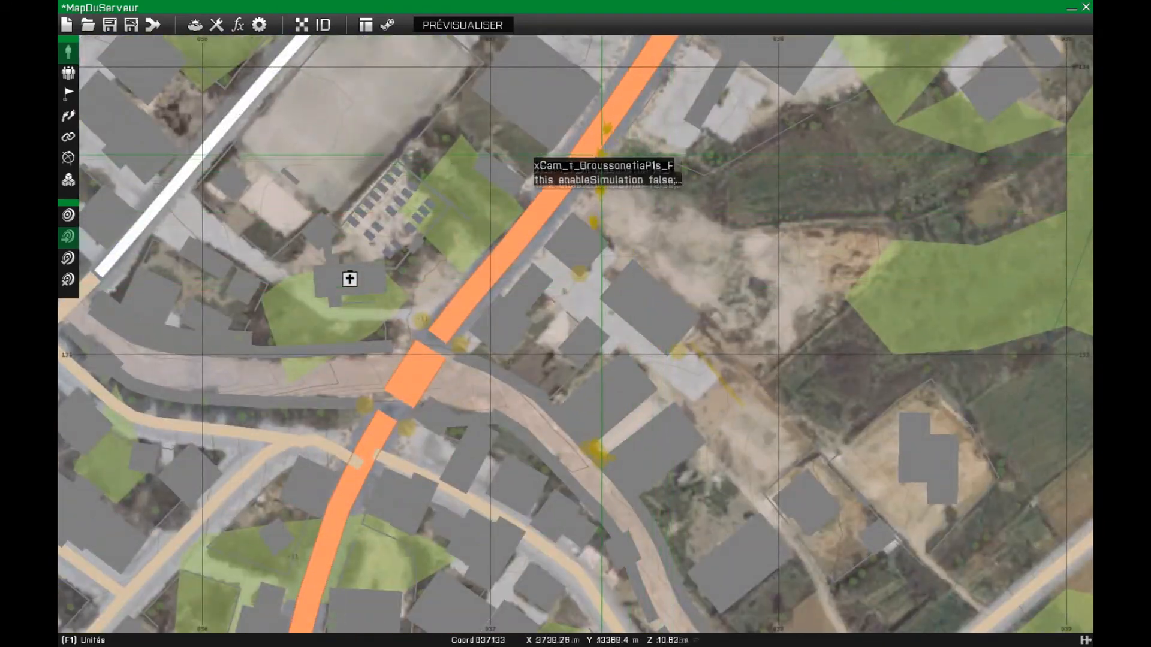
scroll(641, 110, up, 3)
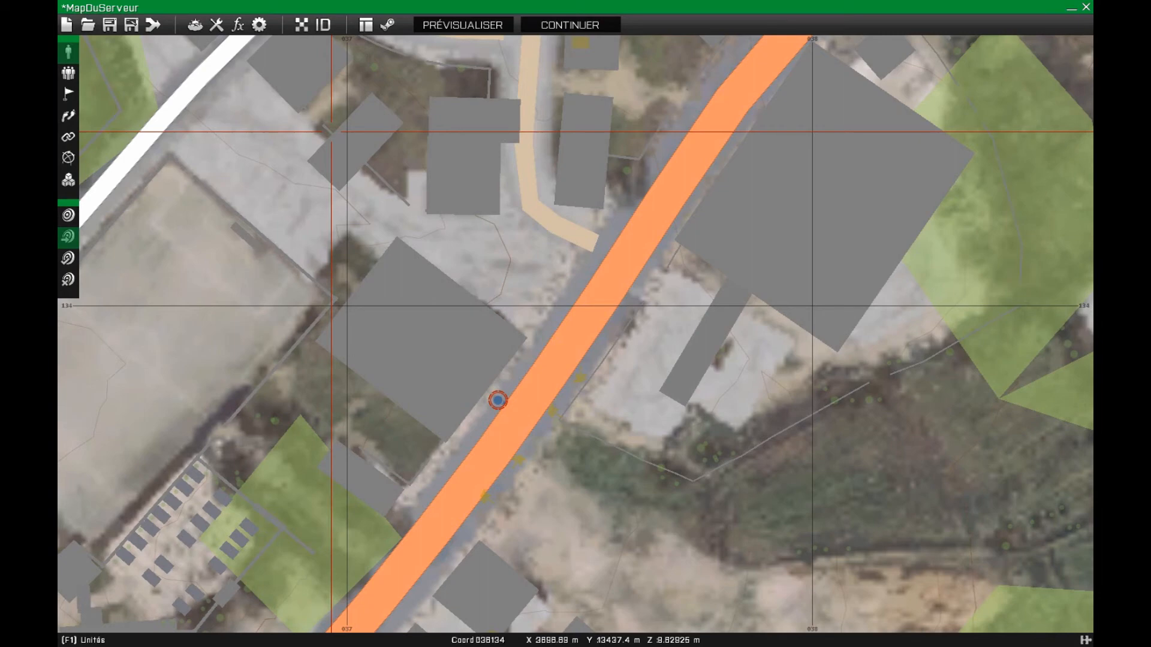
scroll(332, 131, down, 4)
scroll(536, 197, down, 1)
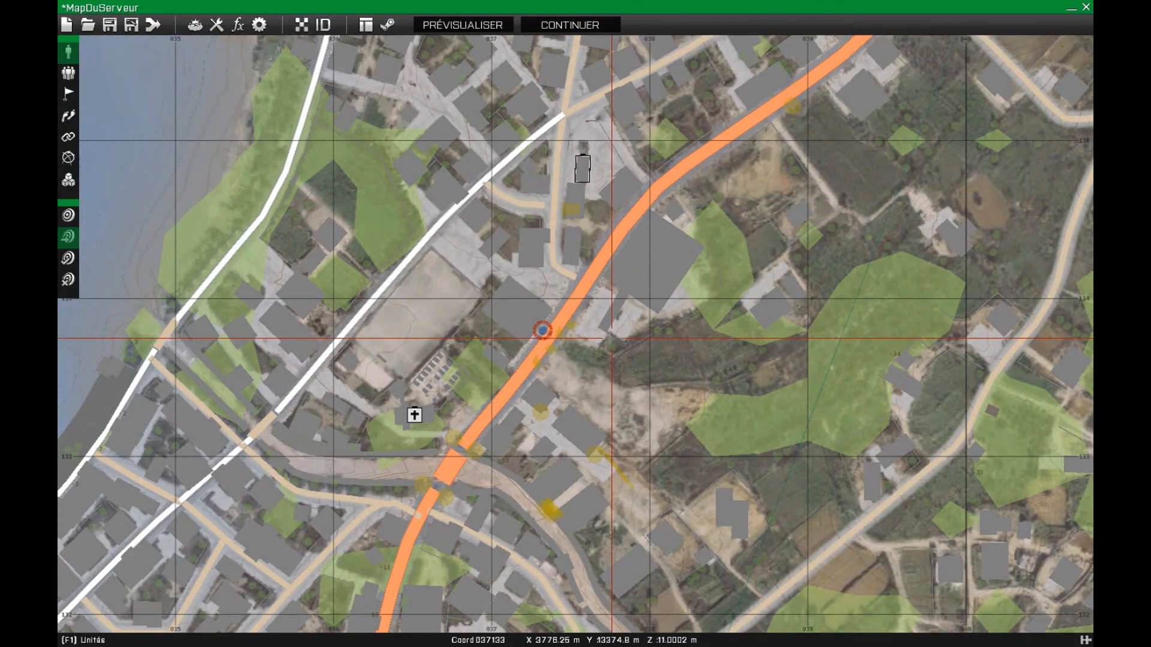